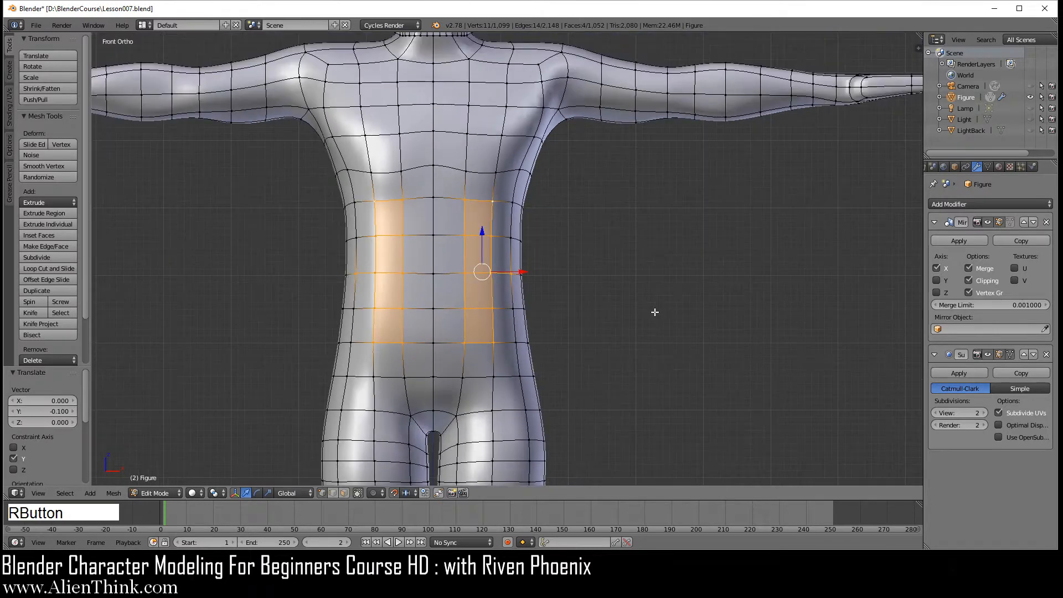
Smooth the selected abdominal vertices five times and check the torso's shaded surface in Object Mode.
{"action": "middle_click_drag", "start_coordinate": [622, 337], "coordinate": [637, 305], "text": "shift"}
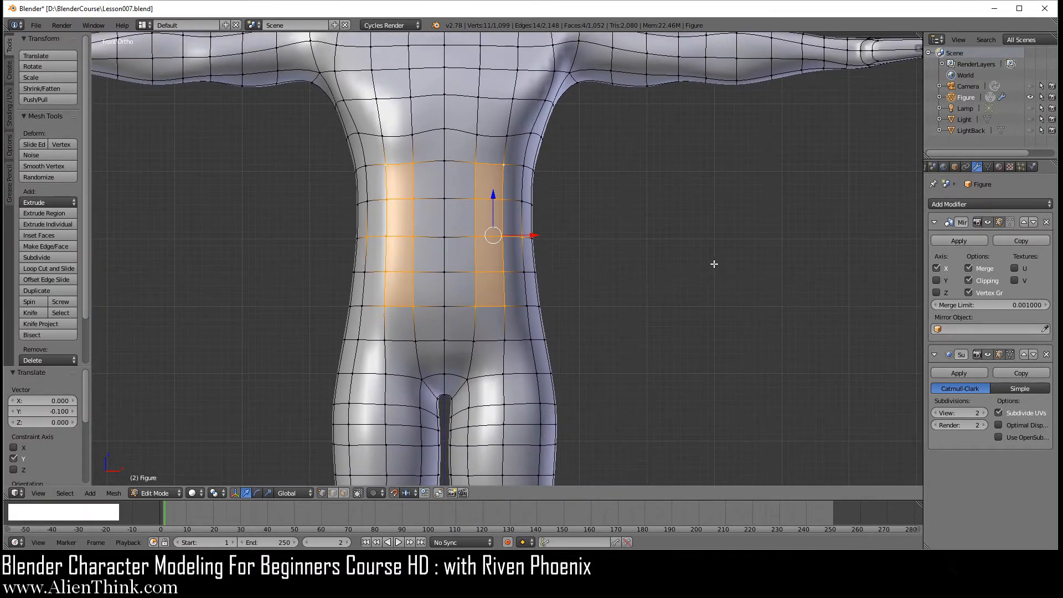
{"action": "key", "text": "w"}
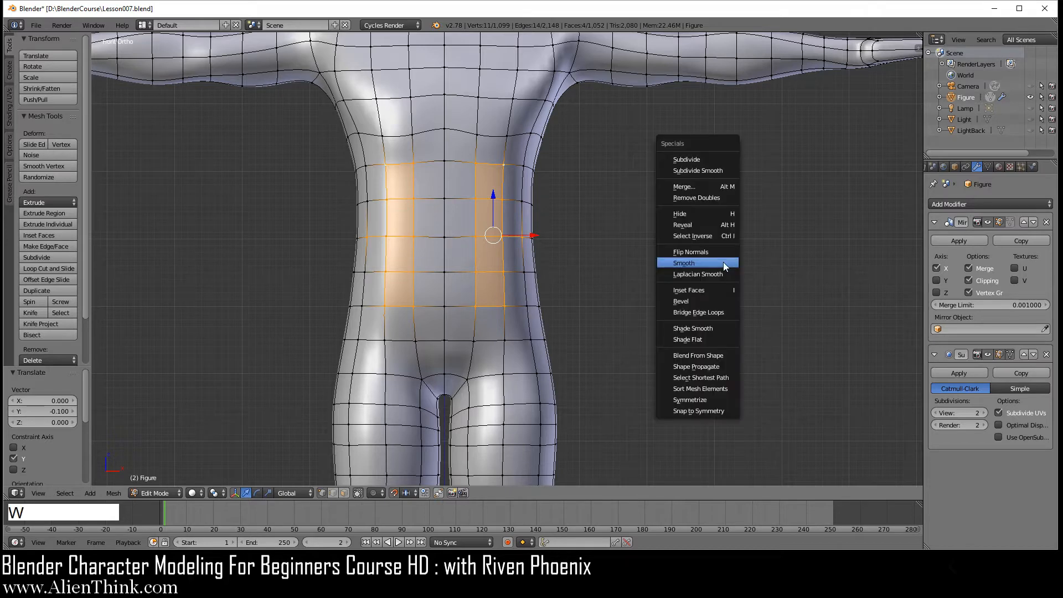
{"action": "left_click", "coordinate": [724, 264]}
{"action": "key", "text": "w"}
{"action": "left_click", "coordinate": [724, 263]}
{"action": "key", "text": "w"}
{"action": "left_click", "coordinate": [724, 263]}
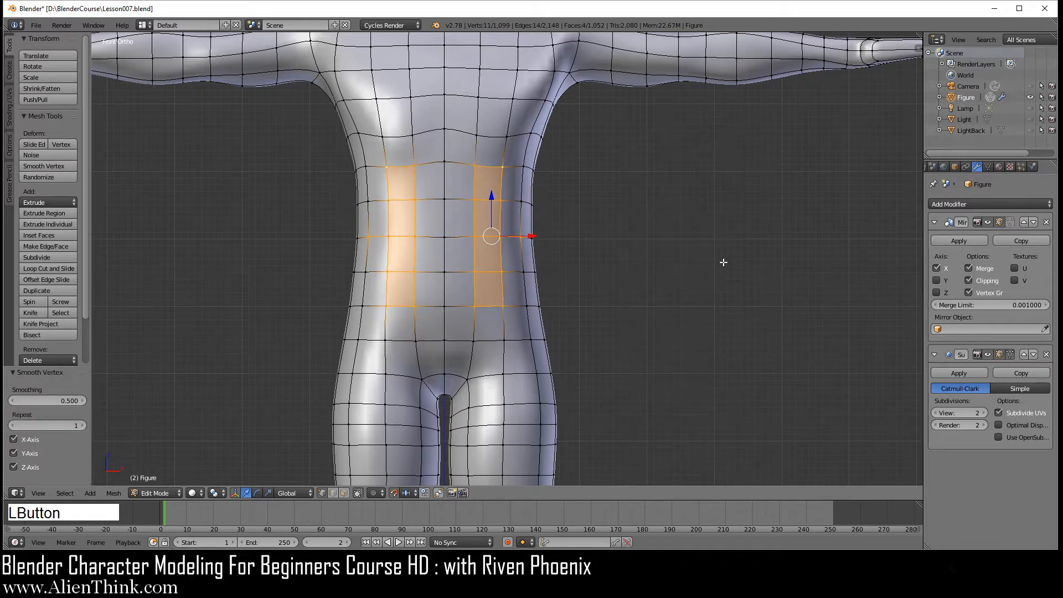
{"action": "key", "text": "w"}
{"action": "left_click", "coordinate": [723, 263]}
{"action": "key", "text": "w"}
{"action": "left_click", "coordinate": [723, 263]}
{"action": "key", "text": "Tab"}
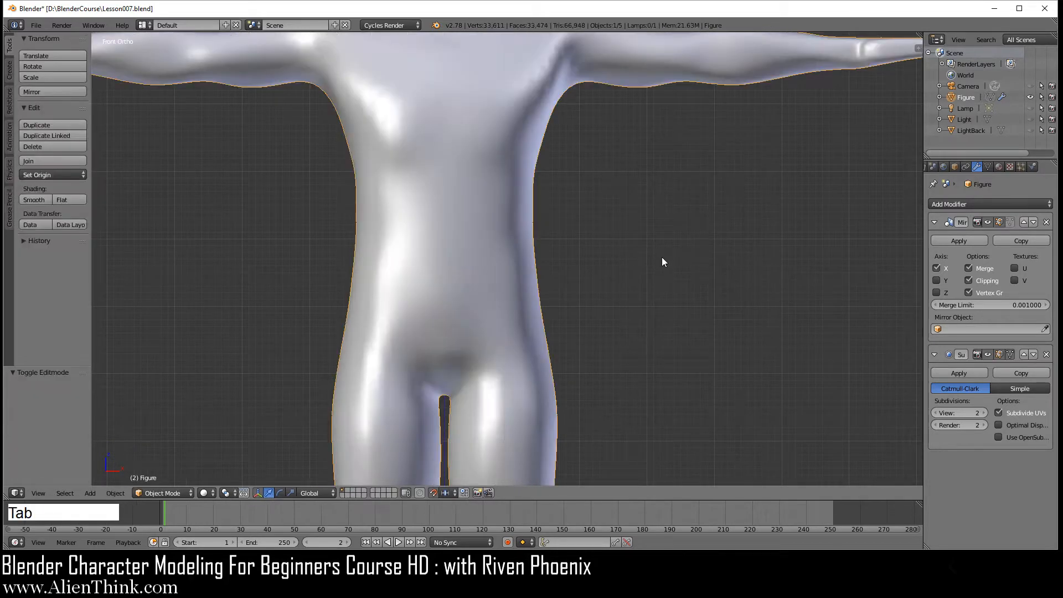
{"action": "mouse_move", "coordinate": [662, 257]}
{"action": "middle_mouse_down"}
{"action": "mouse_move", "coordinate": [588, 269]}
{"action": "mouse_move", "coordinate": [459, 256]}
{"action": "middle_mouse_up"}
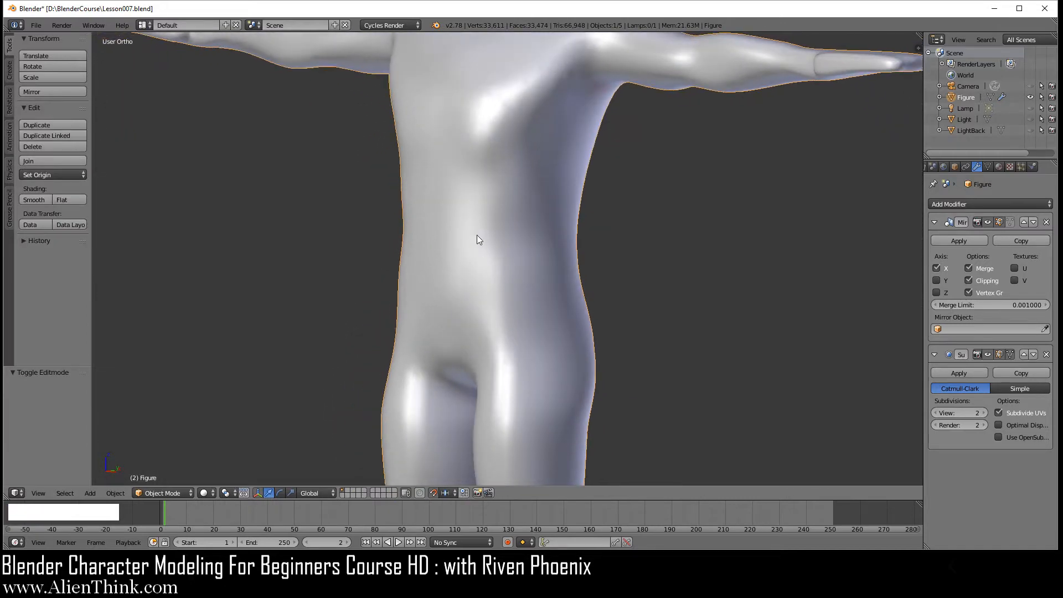
{"action": "key", "text": "Tab"}
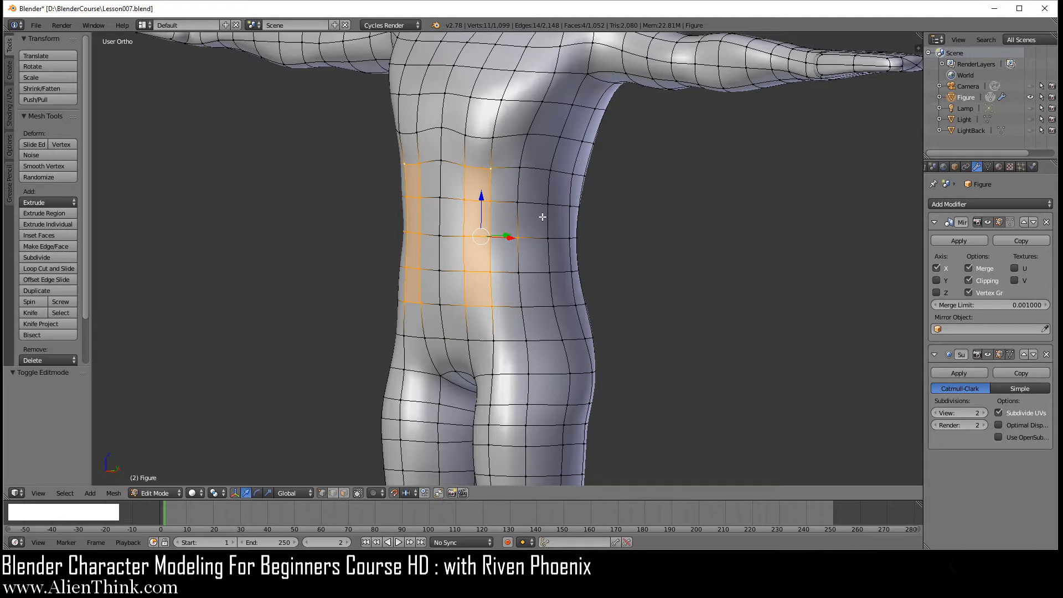
Select the side torso vertices around the two stacked faces below the armpit, plus one vertex higher toward the back.
{"action": "middle_click_drag", "start_coordinate": [609, 175], "coordinate": [530, 192]}
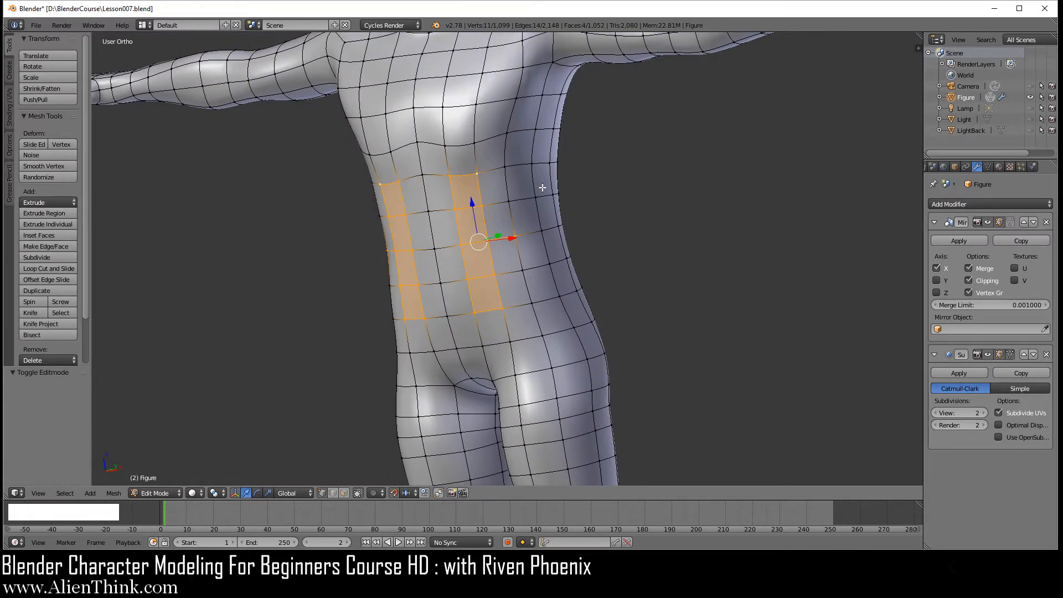
{"action": "key", "text": "KP_1"}
{"action": "middle_click_drag", "start_coordinate": [613, 185], "coordinate": [536, 147]}
{"action": "right_click", "coordinate": [540, 136]}
{"action": "middle_click_drag", "start_coordinate": [601, 280], "coordinate": [548, 278]}
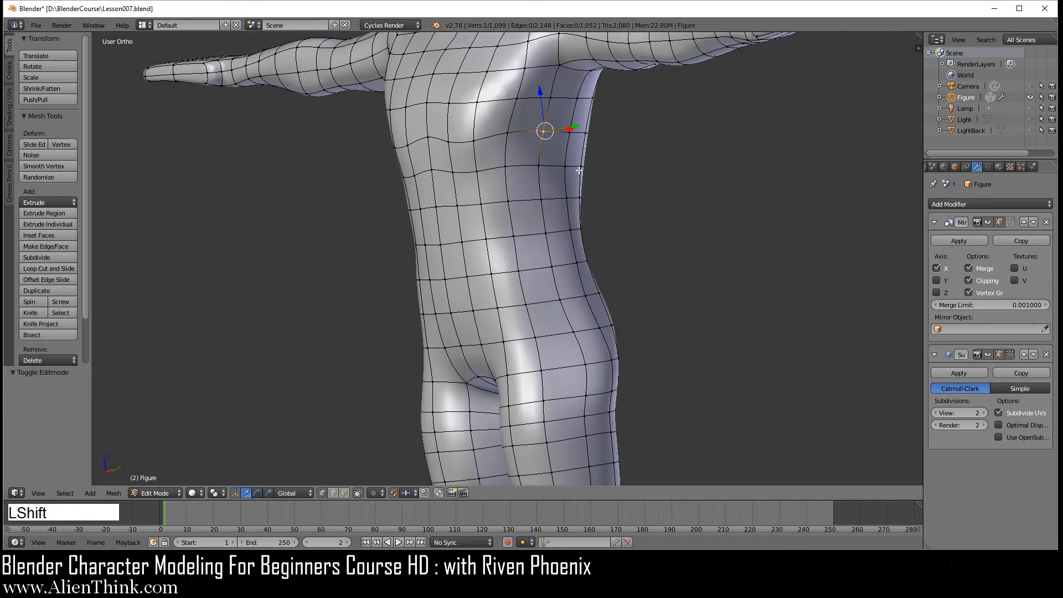
{"action": "right_click", "coordinate": [568, 135], "text": "shift"}
{"action": "right_click", "coordinate": [540, 165], "text": "shift"}
{"action": "right_click", "coordinate": [567, 165], "text": "shift"}
{"action": "right_click", "coordinate": [542, 198], "text": "shift"}
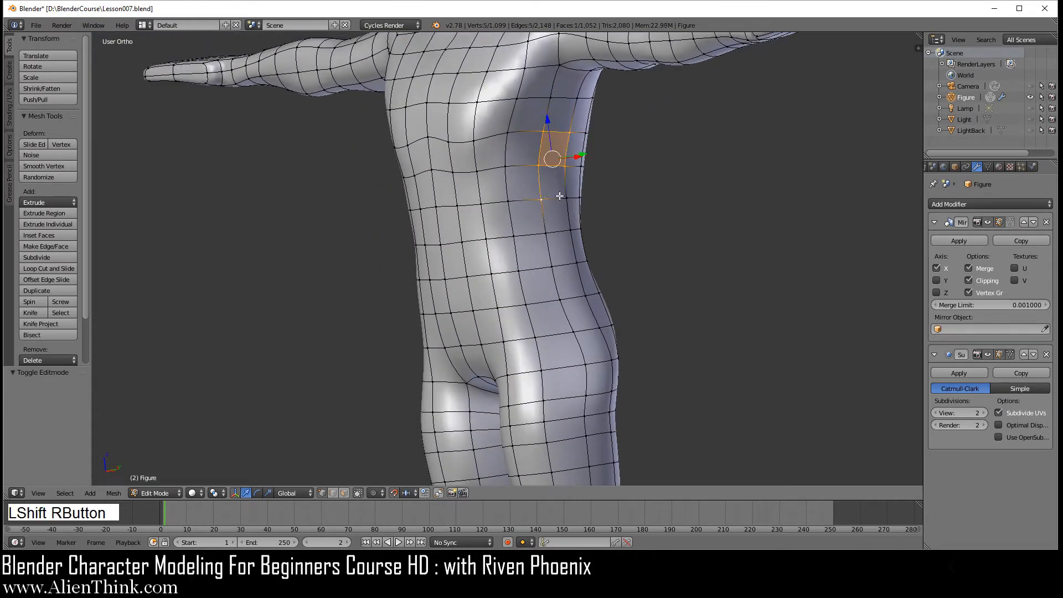
{"action": "right_click", "coordinate": [566, 198], "text": "shift"}
{"action": "right_click", "coordinate": [578, 98], "text": "shift"}
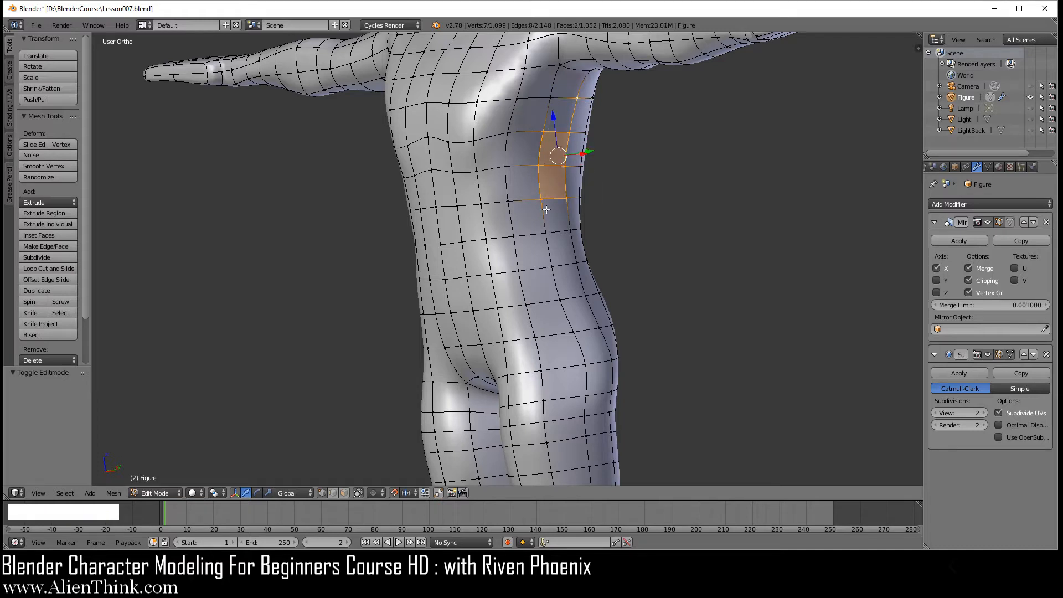
Add the vertices of the two waist faces lower and further forward to the selection, and move the selection 0.1 along X.
{"action": "right_click", "coordinate": [509, 201], "text": "shift"}
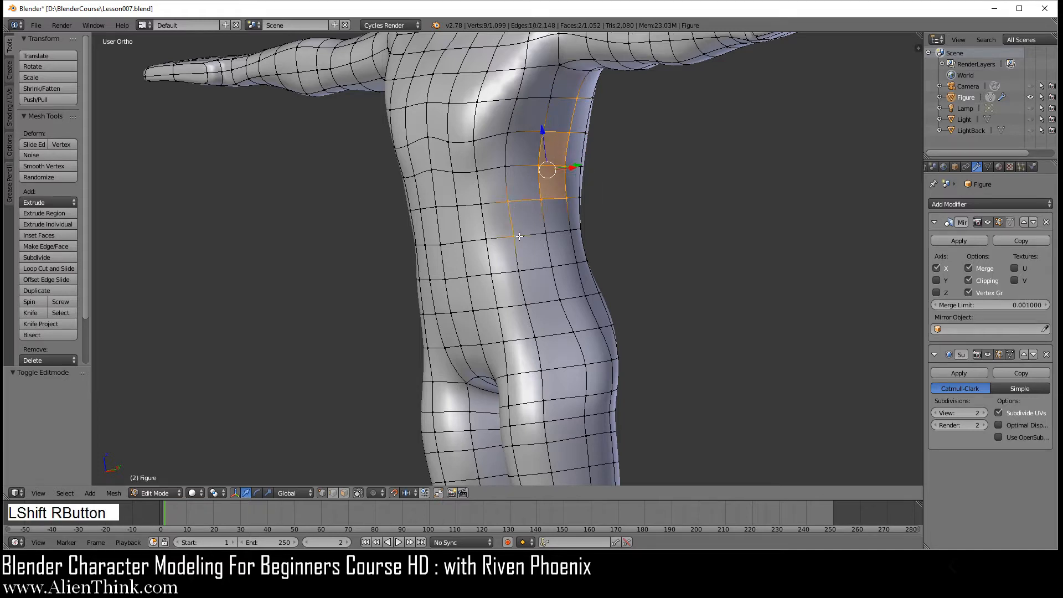
{"action": "right_click", "coordinate": [514, 235], "text": "shift"}
{"action": "right_click", "coordinate": [546, 233], "text": "shift"}
{"action": "right_click", "coordinate": [552, 267], "text": "shift"}
{"action": "right_click", "coordinate": [516, 269], "text": "shift"}
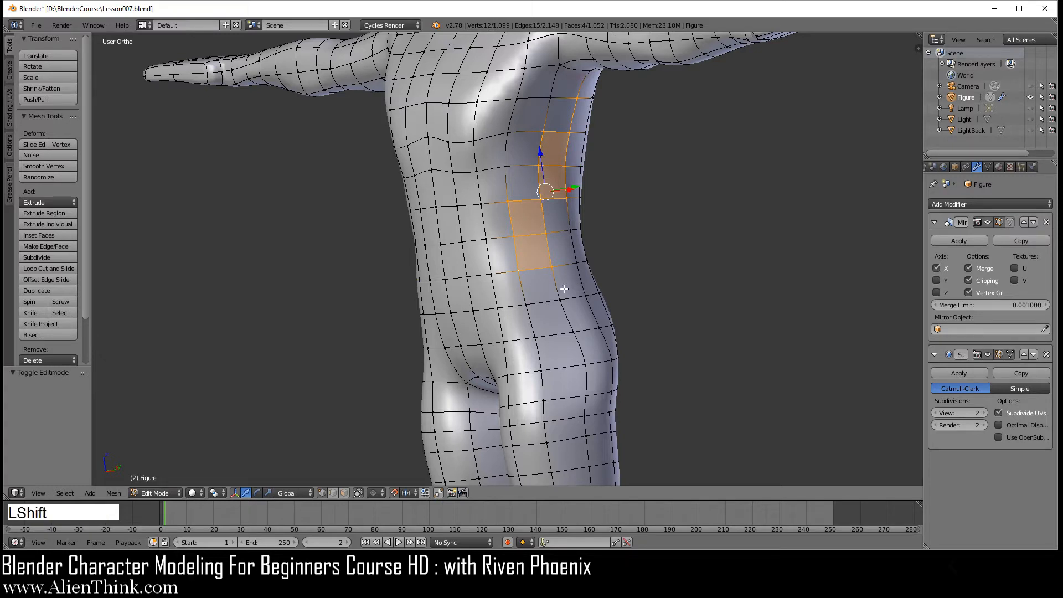
{"action": "key", "text": "KP_1"}
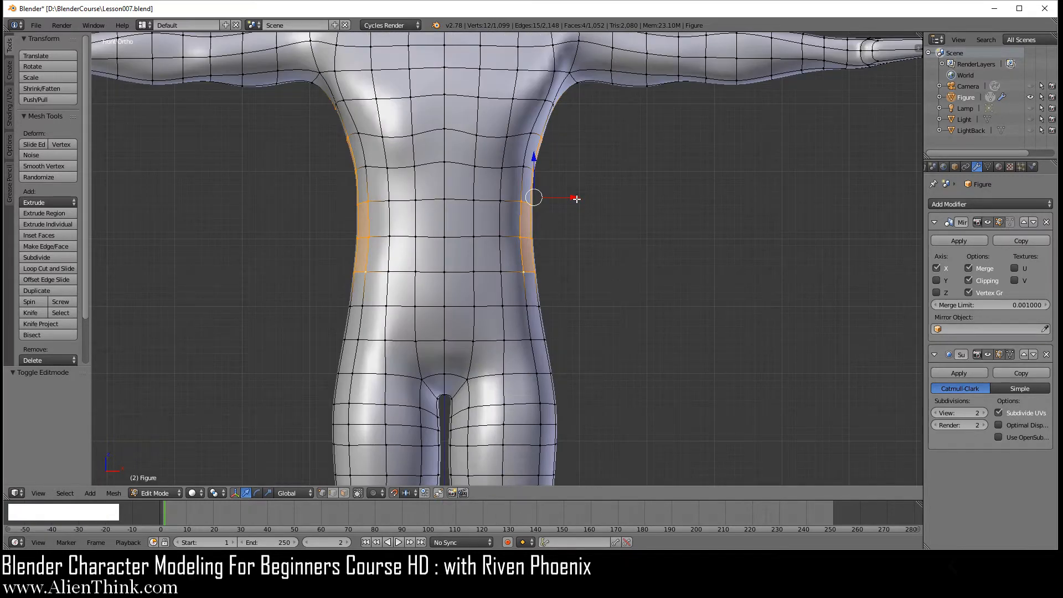
{"action": "left_click_drag", "start_coordinate": [576, 199], "coordinate": [579, 198]}
Rotate the selected side torso vertices -15 degrees about the global Z axis and check the figure in Object Mode.
{"action": "middle_click_drag", "start_coordinate": [601, 209], "coordinate": [560, 255], "text": "shift"}
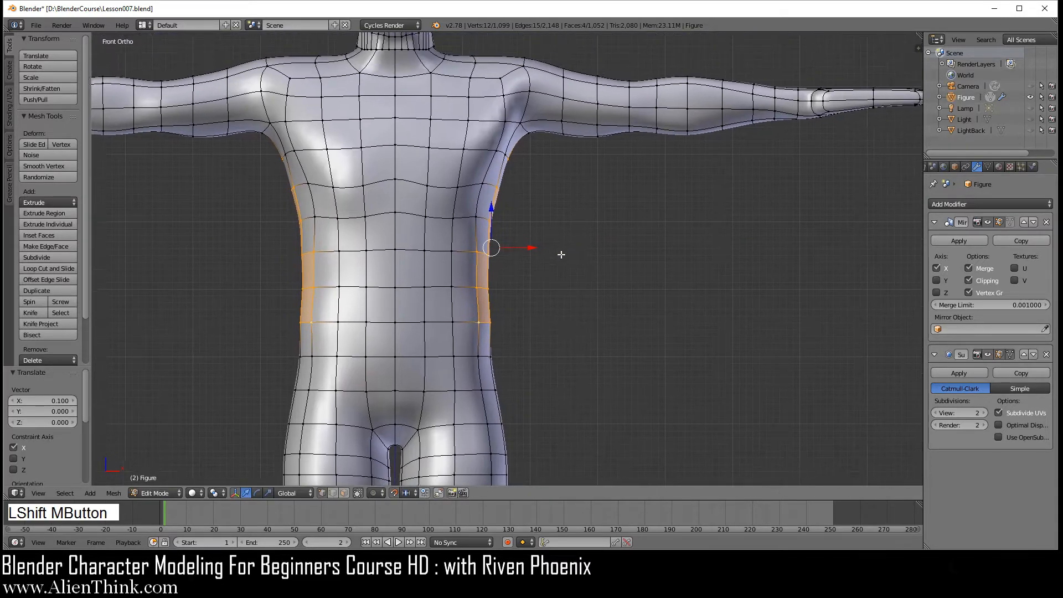
{"action": "scroll", "coordinate": [596, 285], "scroll_direction": "up", "scroll_amount": 6}
{"action": "scroll", "coordinate": [590, 258], "scroll_direction": "down", "scroll_amount": 2}
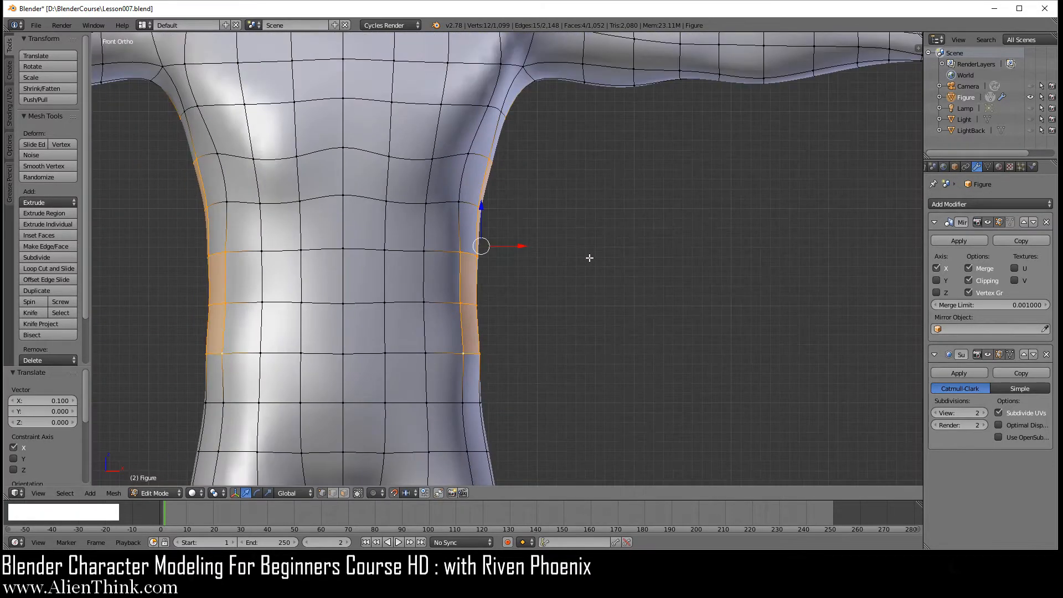
{"action": "key", "text": "r"}
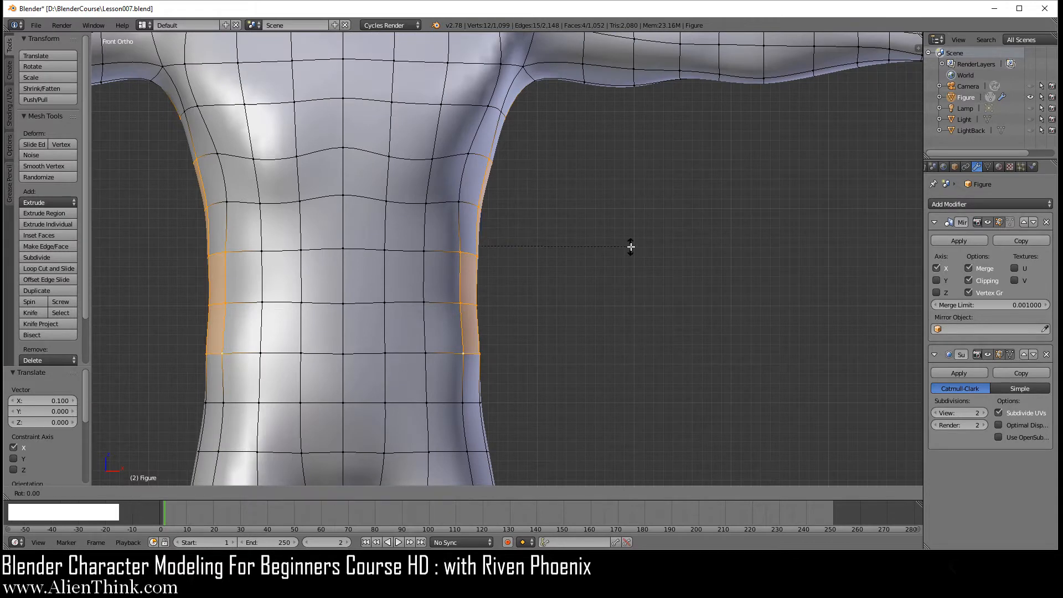
{"action": "key", "text": "z"}
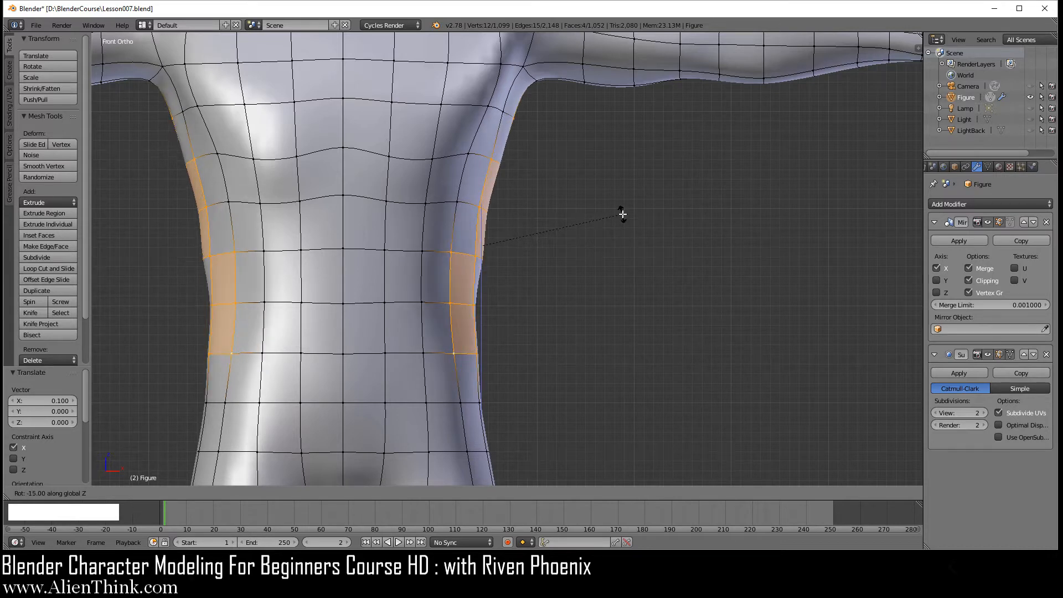
{"action": "left_click", "coordinate": [623, 215]}
{"action": "key", "text": "Tab"}
{"action": "scroll", "coordinate": [596, 296], "scroll_direction": "down", "scroll_amount": 5}
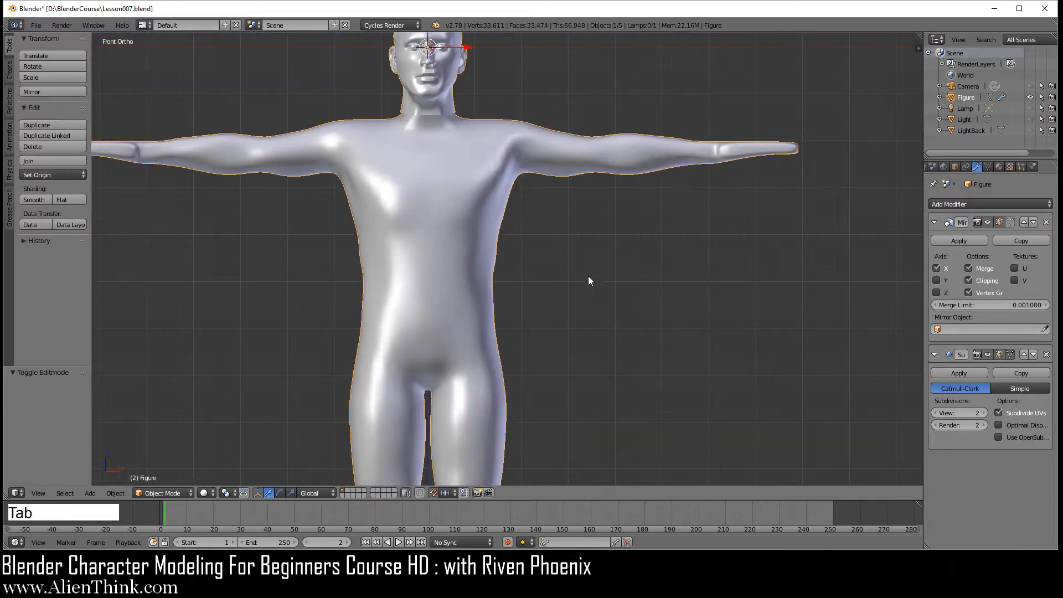
{"action": "middle_click_drag", "start_coordinate": [588, 276], "coordinate": [530, 208]}
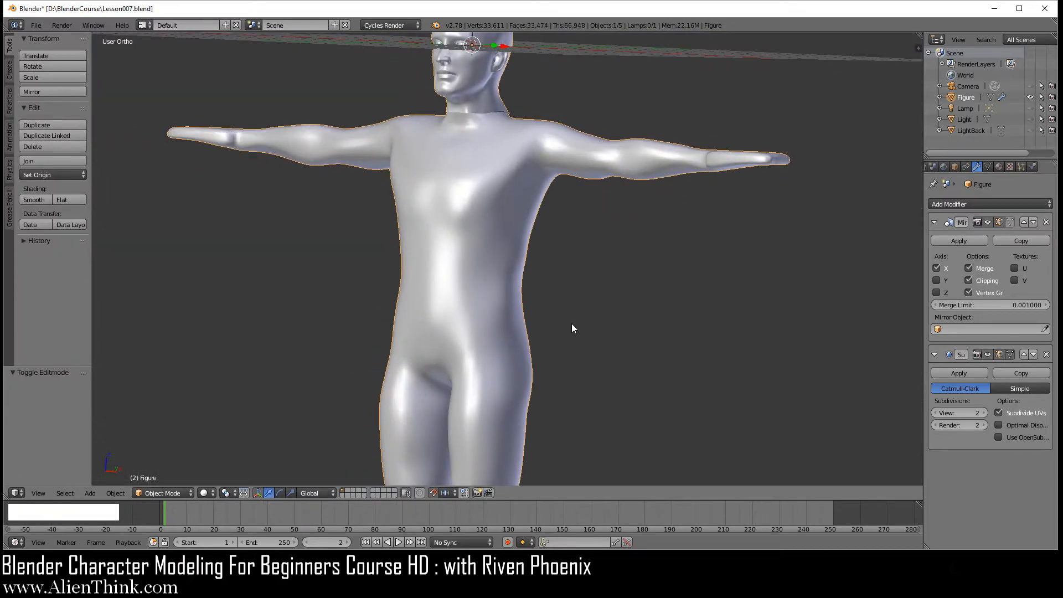
{"action": "middle_click_drag", "start_coordinate": [572, 325], "coordinate": [612, 319]}
{"action": "key", "text": "1"}
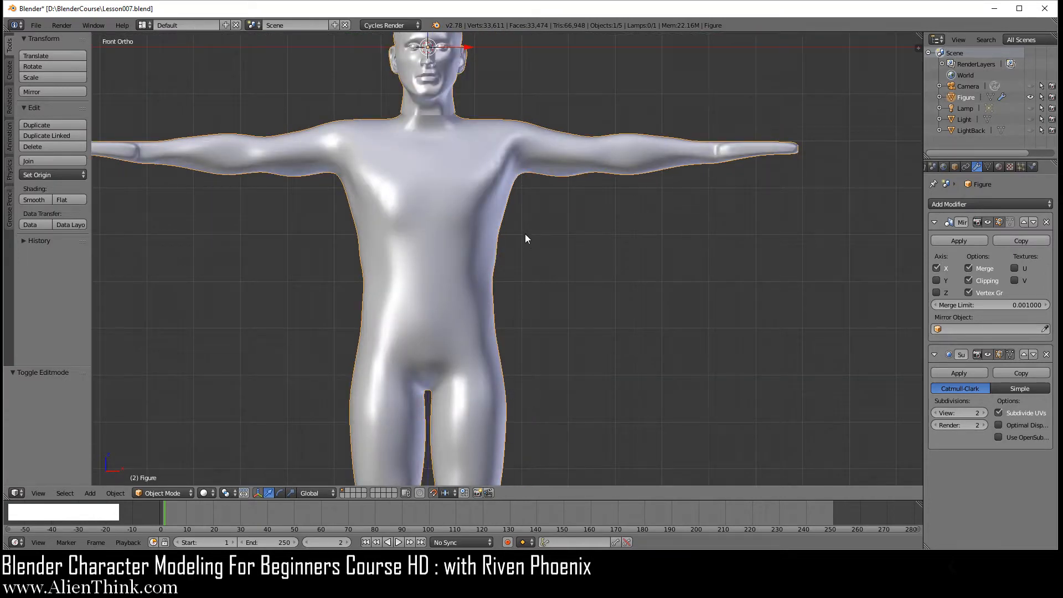
Raise the outer vertex on top of the shoulder by 0.1 along Z in Edit Mode.
{"action": "key", "text": "Tab"}
{"action": "middle_click_drag", "start_coordinate": [537, 207], "coordinate": [534, 316], "text": "shift"}
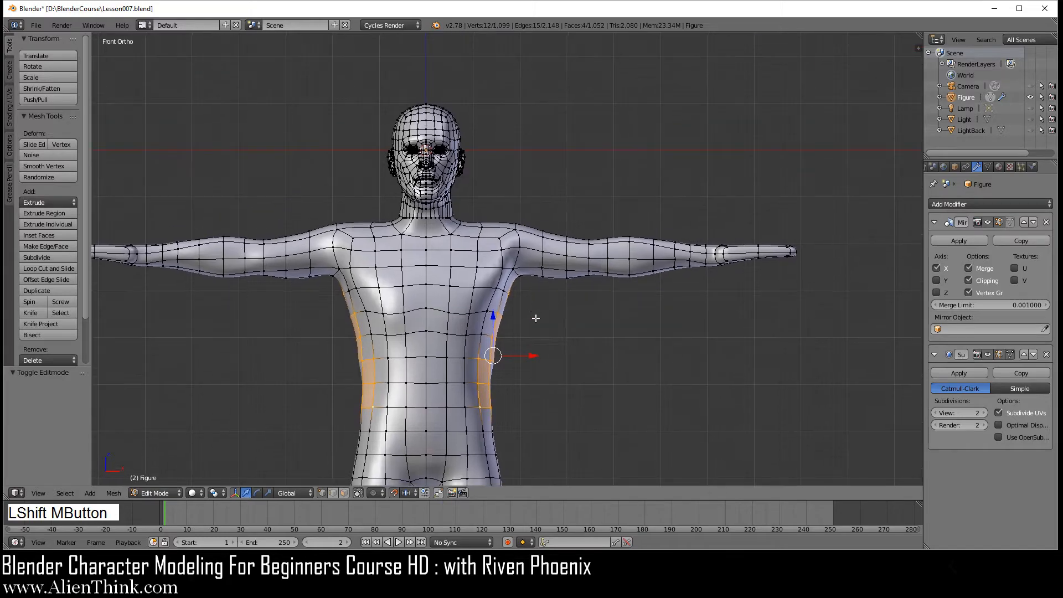
{"action": "scroll", "coordinate": [532, 320], "scroll_direction": "up", "scroll_amount": 5}
{"action": "right_click", "coordinate": [536, 156]}
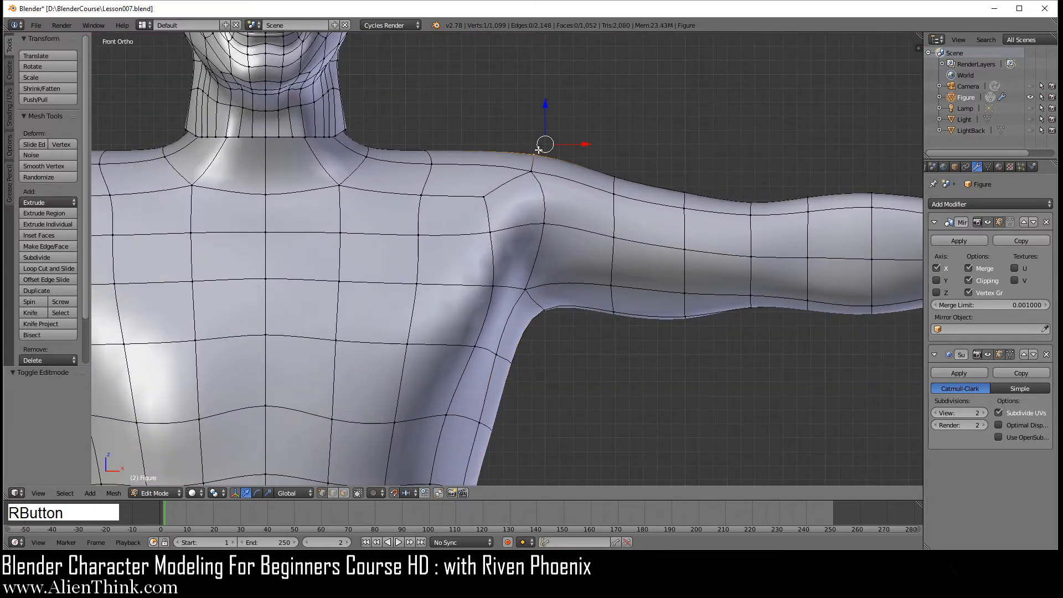
{"action": "mouse_move", "coordinate": [539, 150]}
{"action": "middle_mouse_down"}
{"action": "mouse_move", "coordinate": [554, 216]}
{"action": "mouse_move", "coordinate": [540, 191]}
{"action": "mouse_move", "coordinate": [525, 239]}
{"action": "mouse_move", "coordinate": [556, 159]}
{"action": "middle_mouse_up"}
{"action": "key", "text": "KP_1"}
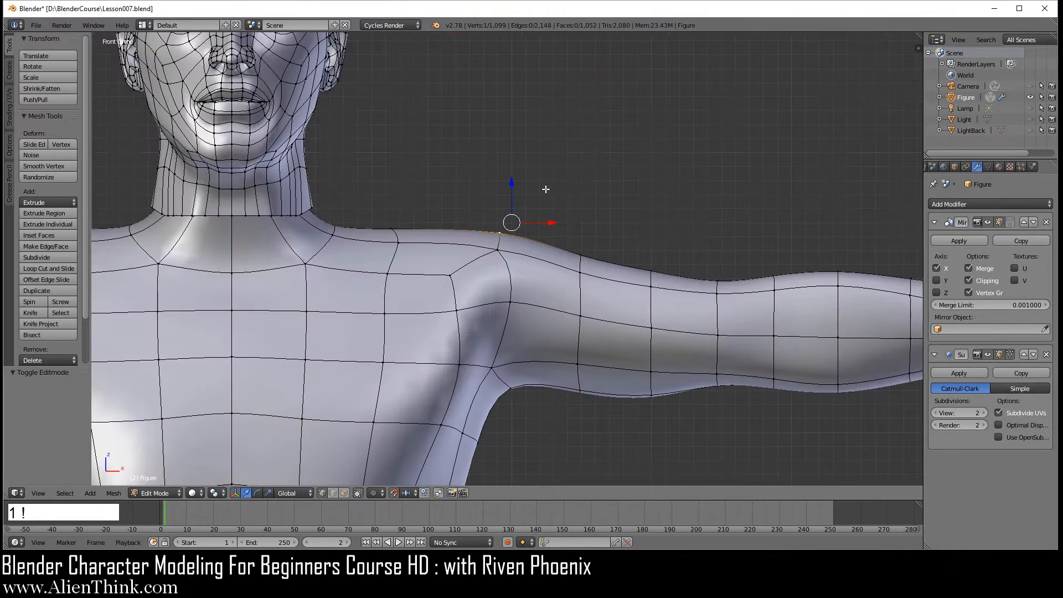
{"action": "left_click_drag", "start_coordinate": [512, 183], "coordinate": [511, 168]}
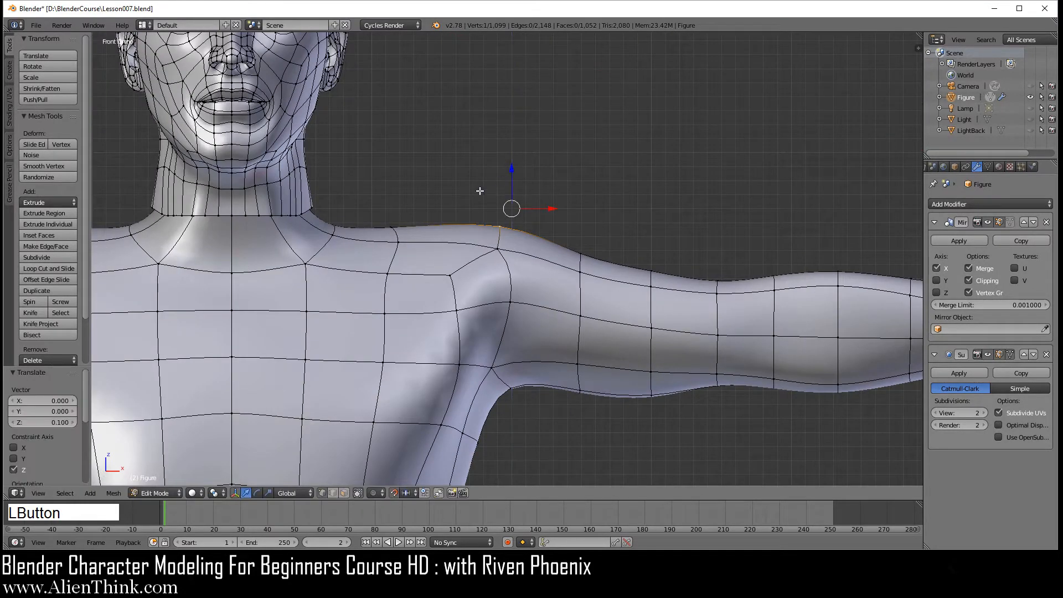
Move the top shoulder vertex nearer the neck outward along X and lower it 0.1 along Z.
{"action": "right_click", "coordinate": [392, 224]}
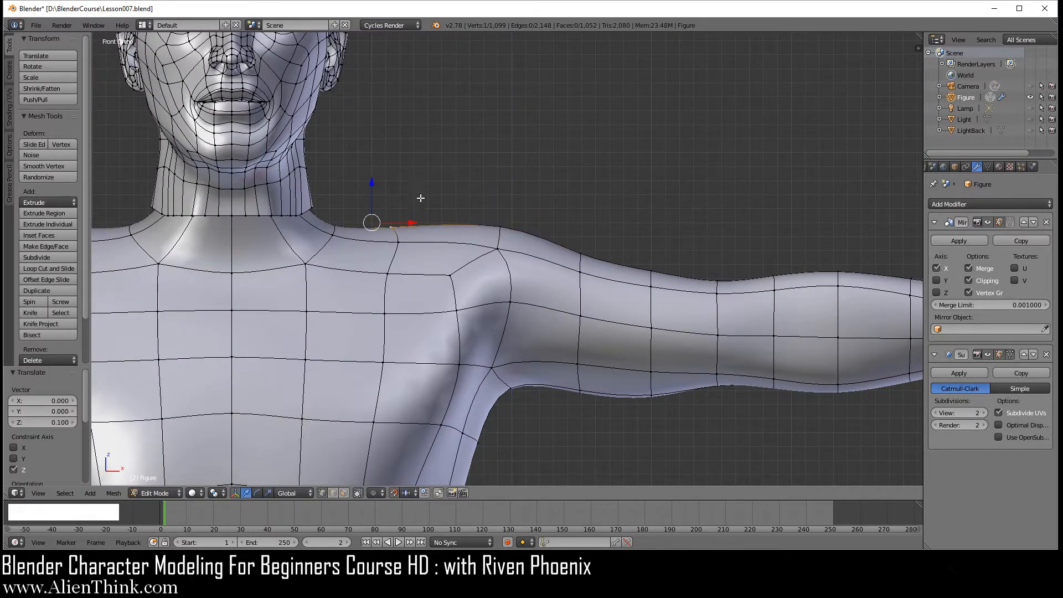
{"action": "middle_click_drag", "start_coordinate": [421, 199], "coordinate": [386, 196]}
{"action": "key", "text": "KP_1"}
{"action": "left_click_drag", "start_coordinate": [408, 222], "coordinate": [425, 220]}
{"action": "left_click_drag", "start_coordinate": [400, 182], "coordinate": [400, 193]}
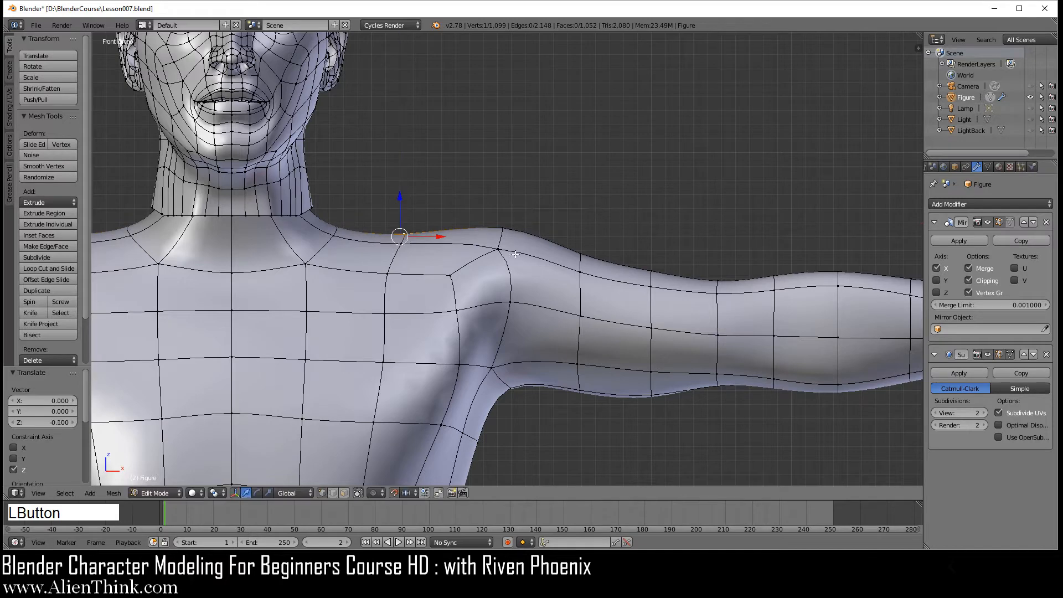
Examine the mesh of the shoulders, chest and neck base from the front and at an angle.
{"action": "scroll", "coordinate": [517, 267], "scroll_direction": "down", "scroll_amount": 2}
{"action": "middle_click_drag", "start_coordinate": [498, 270], "coordinate": [582, 234], "text": "shift"}
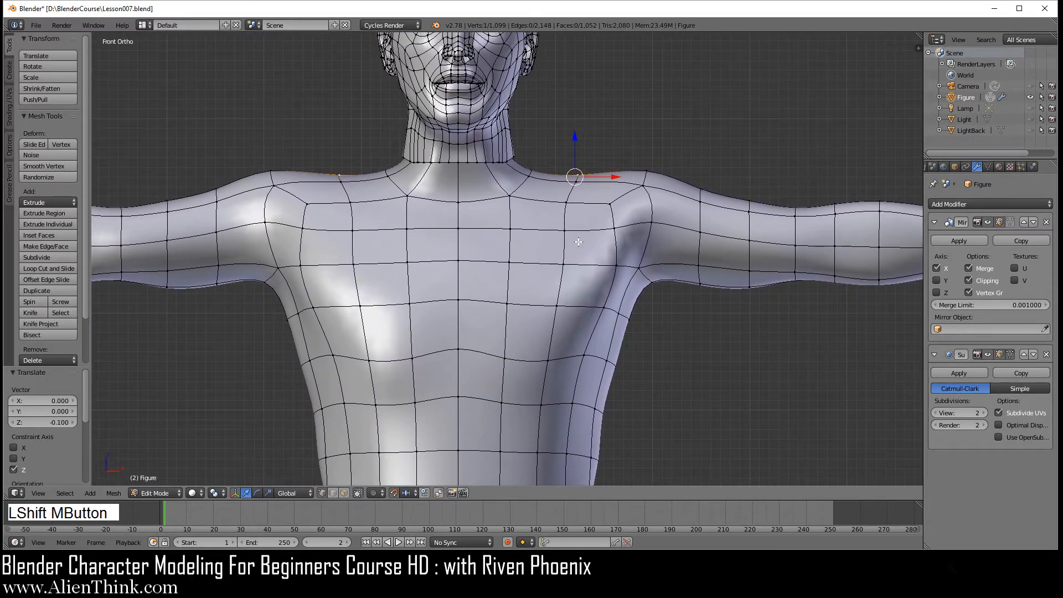
{"action": "scroll", "coordinate": [484, 226], "scroll_direction": "down", "scroll_amount": 3}
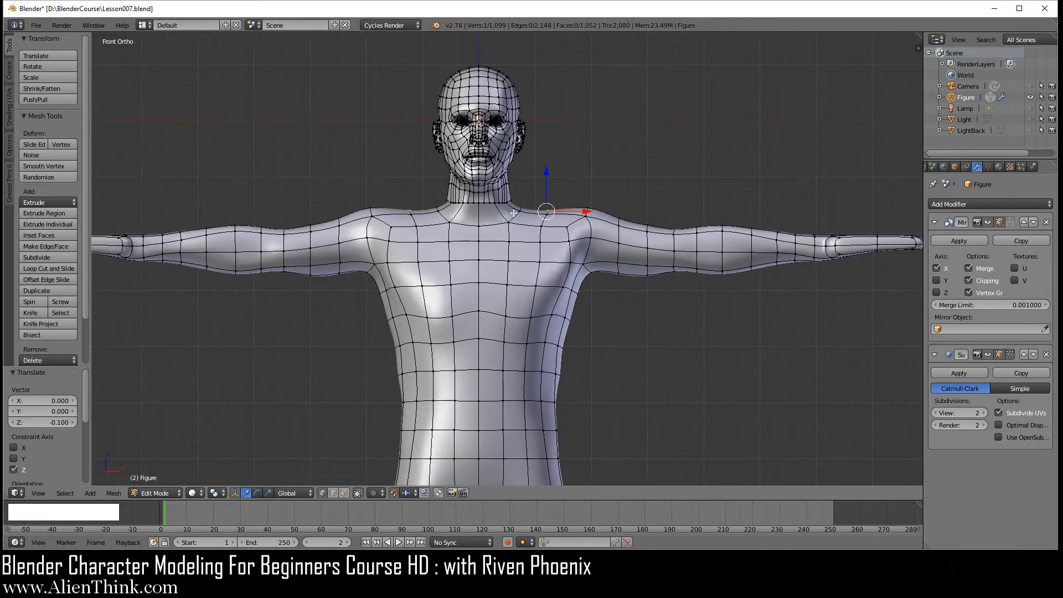
{"action": "scroll", "coordinate": [514, 212], "scroll_direction": "up", "scroll_amount": 3}
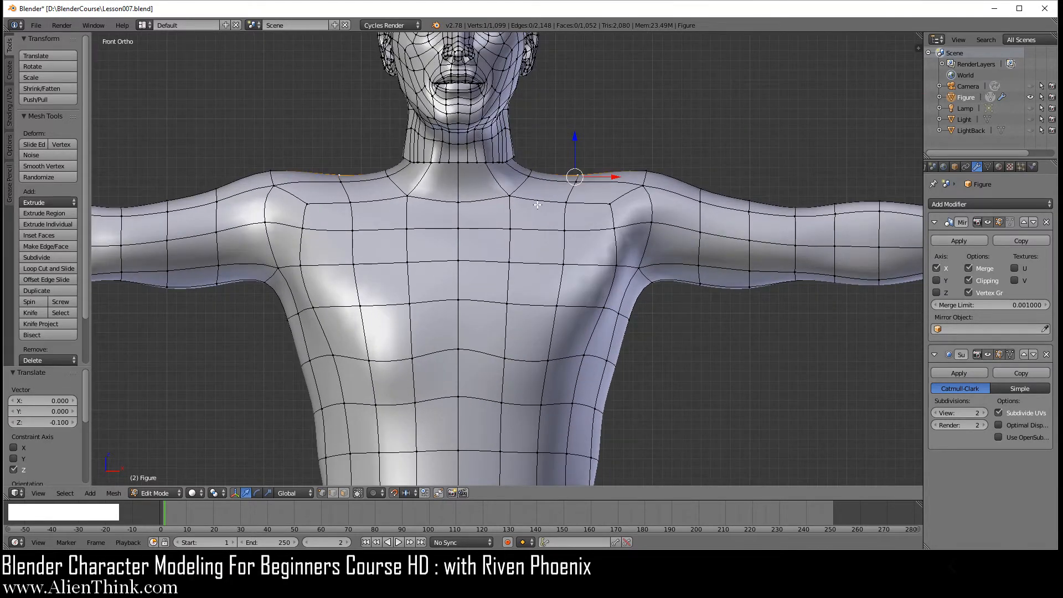
{"action": "middle_click_drag", "start_coordinate": [487, 203], "coordinate": [474, 283]}
{"action": "scroll", "coordinate": [463, 294], "scroll_direction": "up", "scroll_amount": 1}
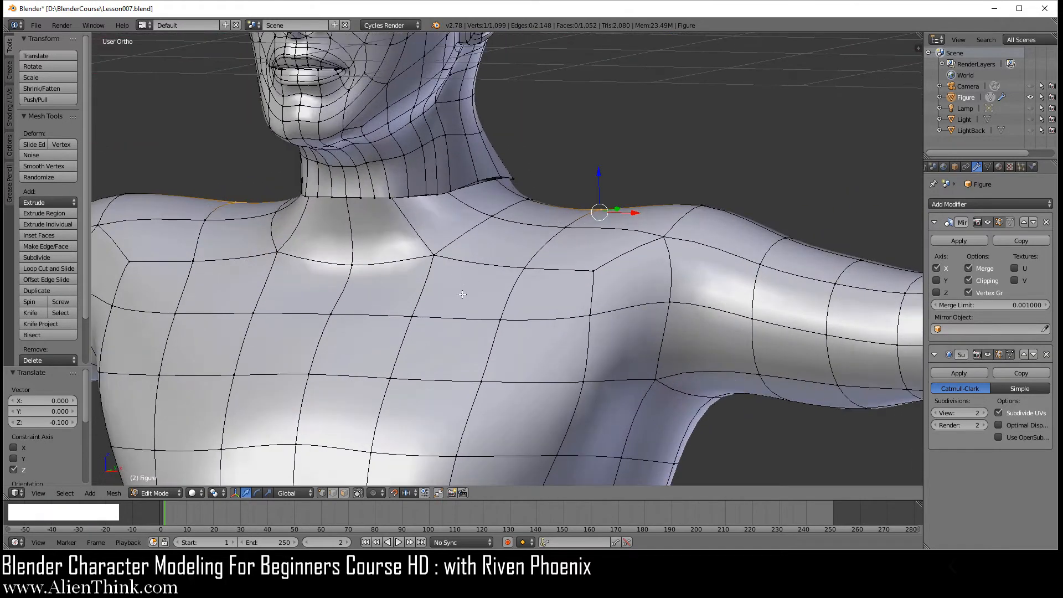
{"action": "middle_click_drag", "start_coordinate": [405, 244], "coordinate": [450, 369], "text": "shift"}
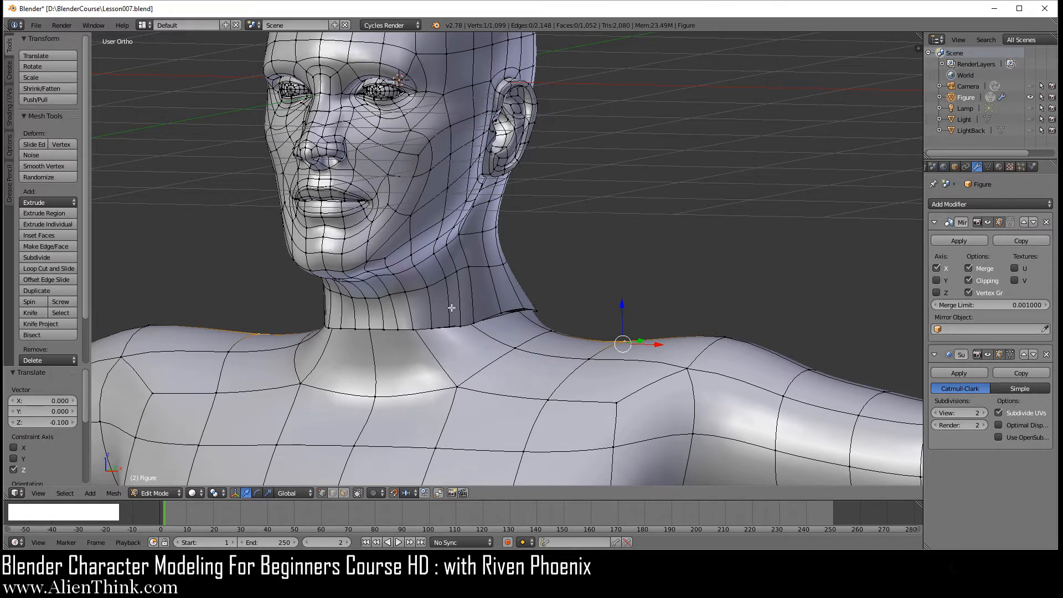
{"action": "scroll", "coordinate": [454, 310], "scroll_direction": "down", "scroll_amount": 3}
{"action": "middle_click_drag", "start_coordinate": [460, 324], "coordinate": [466, 222], "text": "shift"}
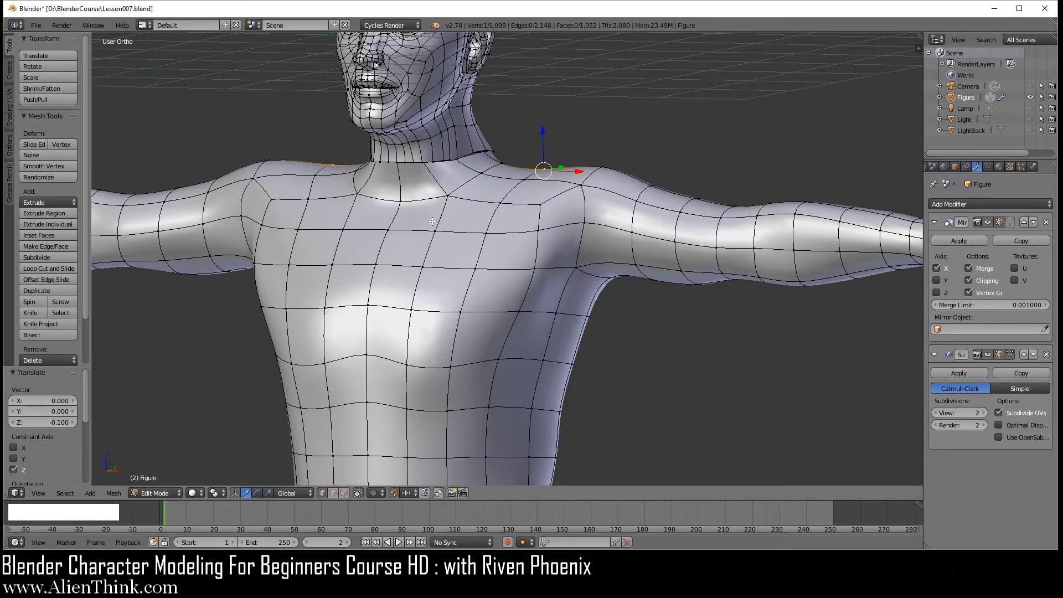
Select the edge loop along the bottom of the neck, raise it 0.03 along Z to open a gap above the torso, and deselect everything.
{"action": "key", "text": "KP_1"}
{"action": "key", "text": "a"}
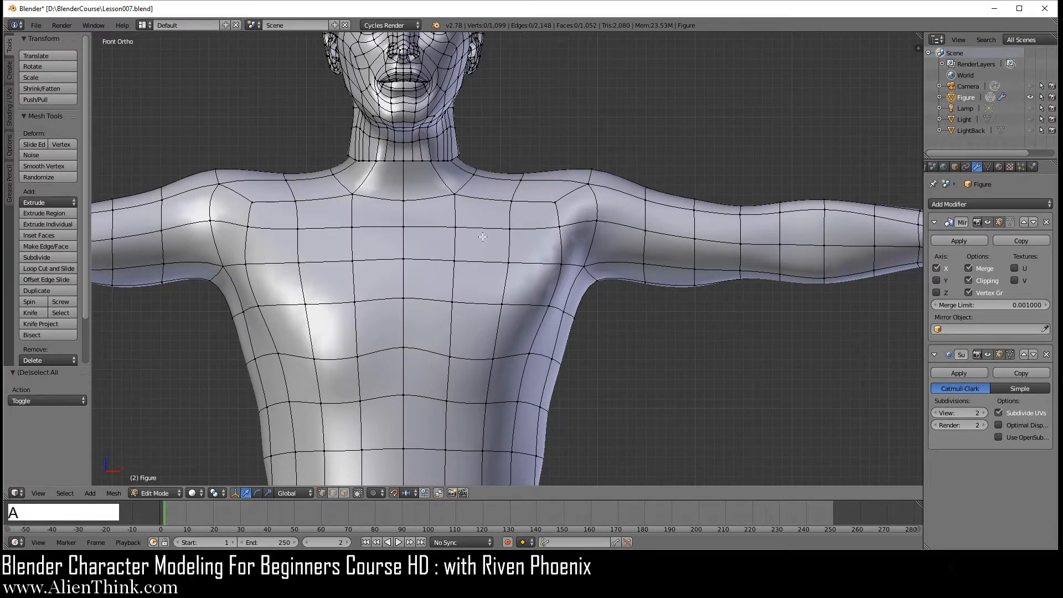
{"action": "middle_click_drag", "start_coordinate": [410, 193], "coordinate": [419, 280], "text": "shift"}
{"action": "scroll", "coordinate": [419, 279], "scroll_direction": "up", "scroll_amount": 3}
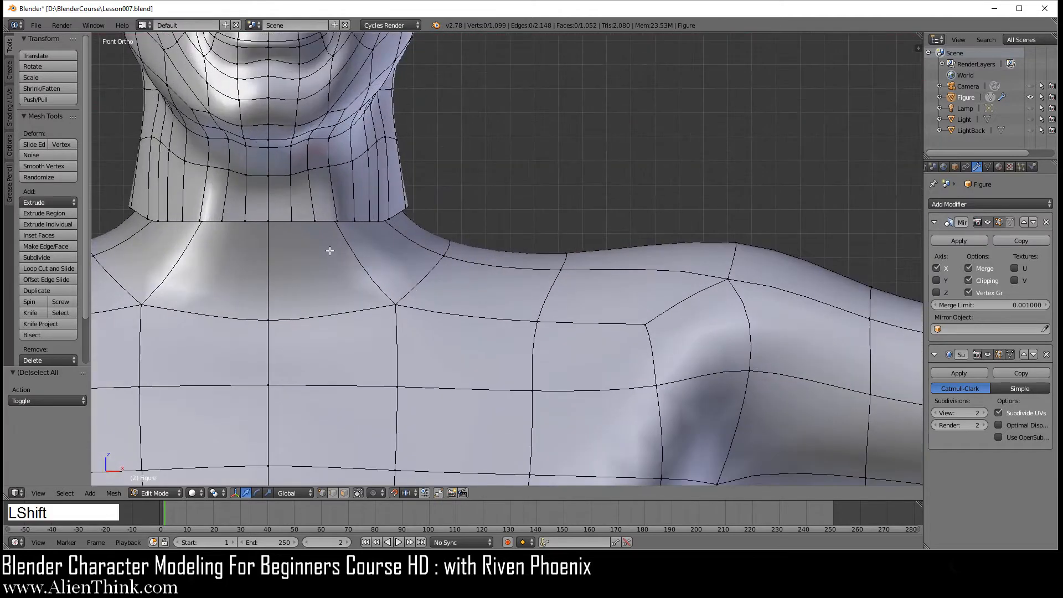
{"action": "middle_click_drag", "start_coordinate": [331, 251], "coordinate": [494, 278], "text": "shift"}
{"action": "scroll", "coordinate": [472, 292], "scroll_direction": "up", "scroll_amount": 2}
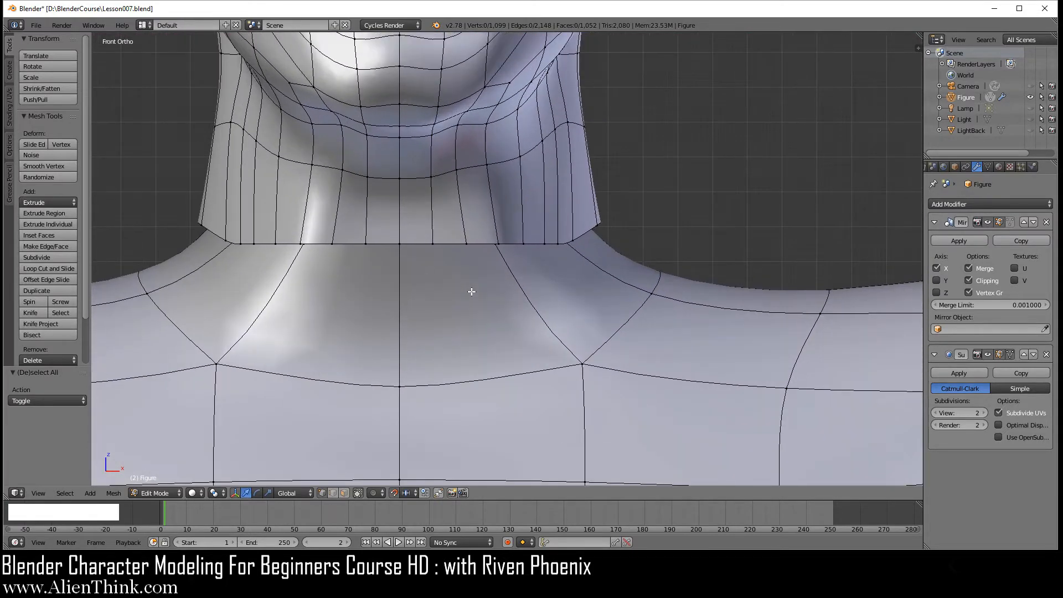
{"action": "right_click", "coordinate": [448, 242], "text": "alt"}
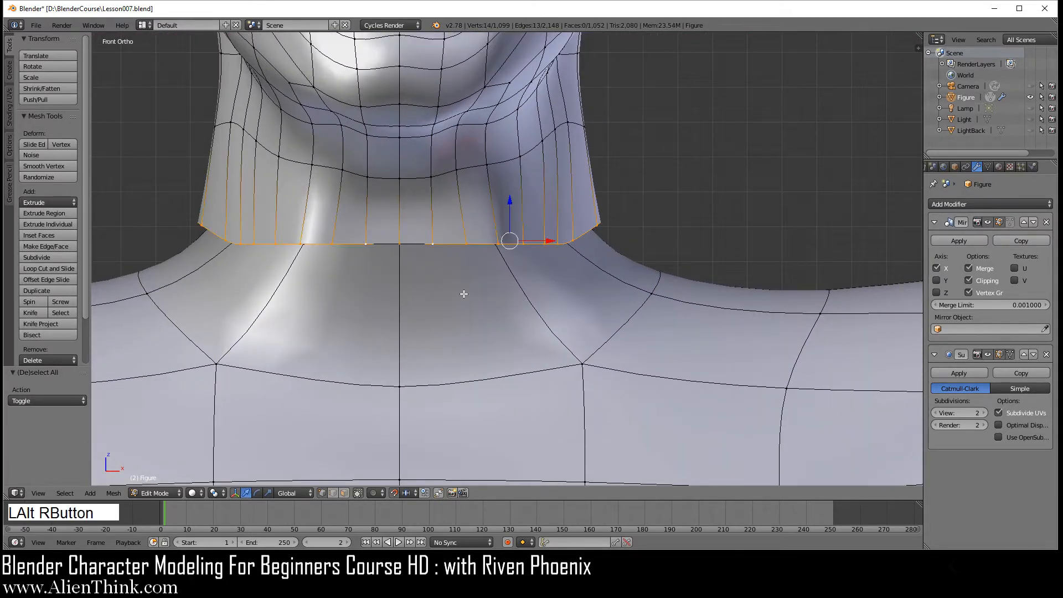
{"action": "key", "text": "alt"}
{"action": "right_click", "coordinate": [448, 243], "text": "alt"}
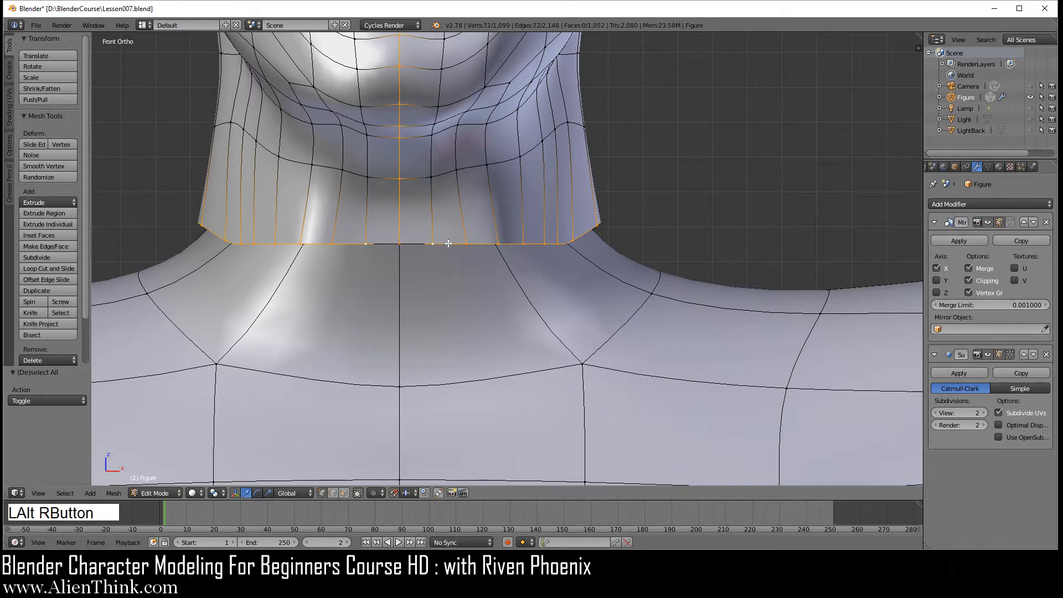
{"action": "right_click", "coordinate": [448, 243], "text": "alt"}
{"action": "key", "text": "a"}
{"action": "right_click", "coordinate": [453, 243], "text": "alt"}
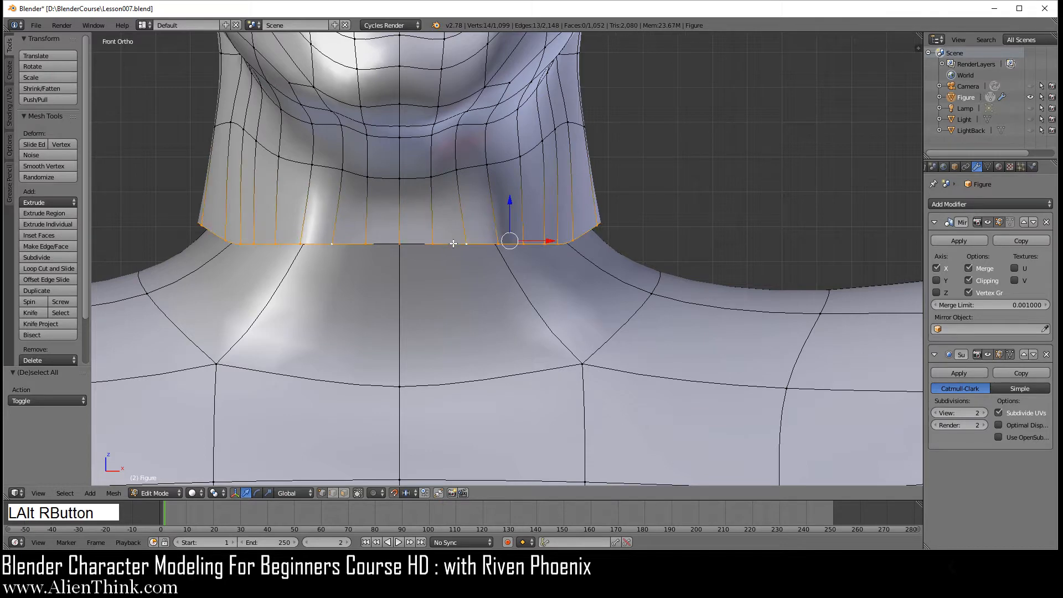
{"action": "middle_click_drag", "start_coordinate": [488, 243], "coordinate": [517, 203]}
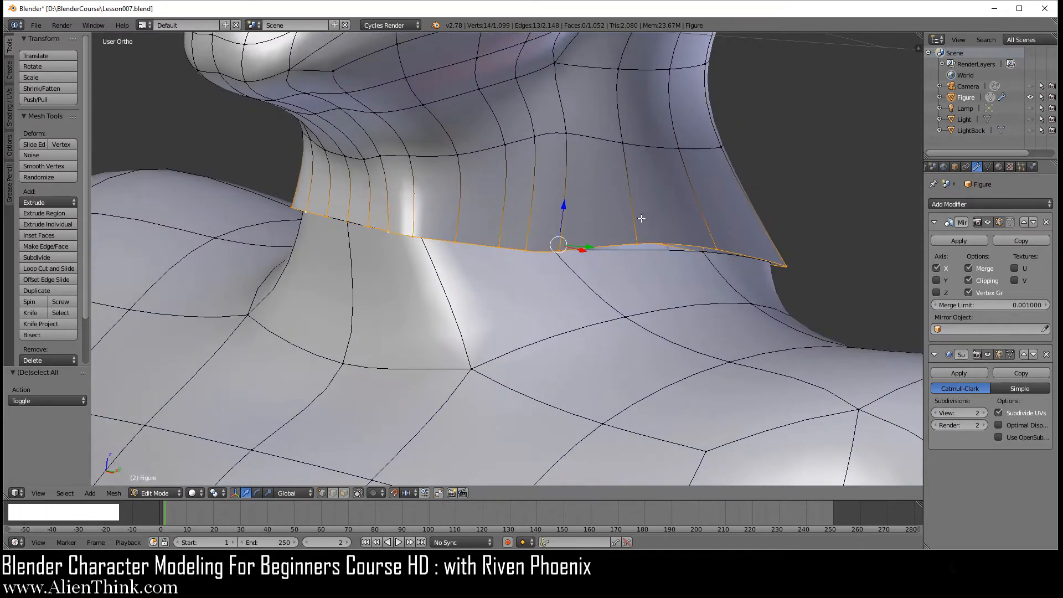
{"action": "key", "text": "KP_1"}
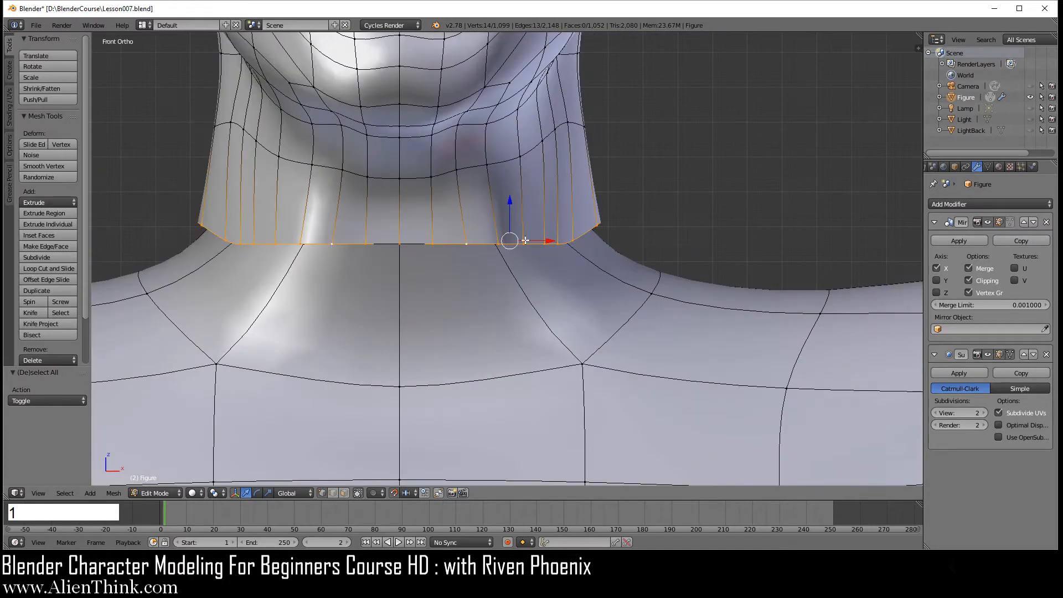
{"action": "scroll", "coordinate": [514, 214], "scroll_direction": "up", "scroll_amount": 1}
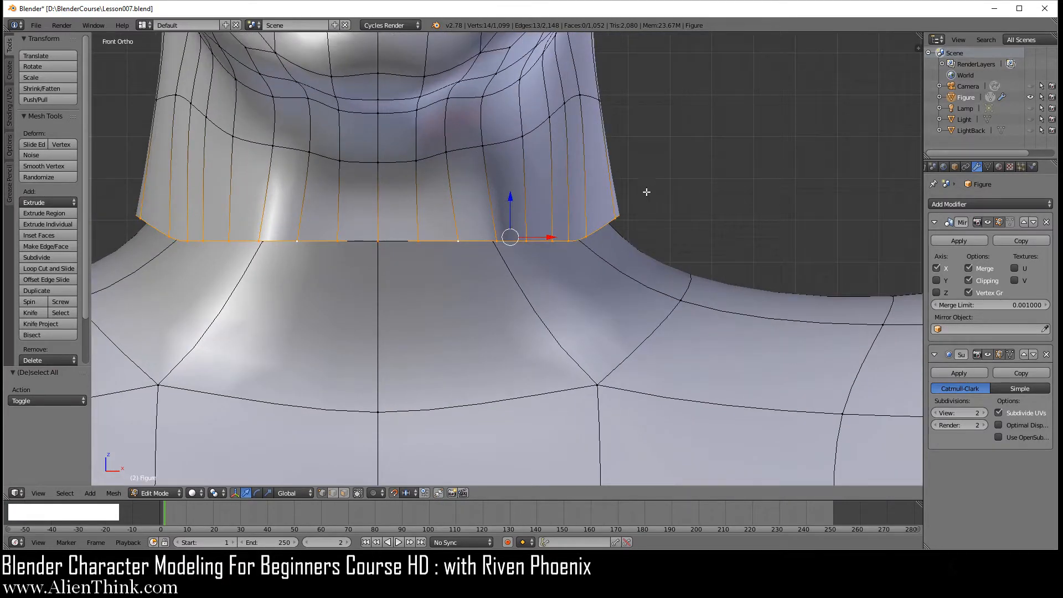
{"action": "middle_click_drag", "start_coordinate": [570, 263], "coordinate": [637, 273], "text": "shift"}
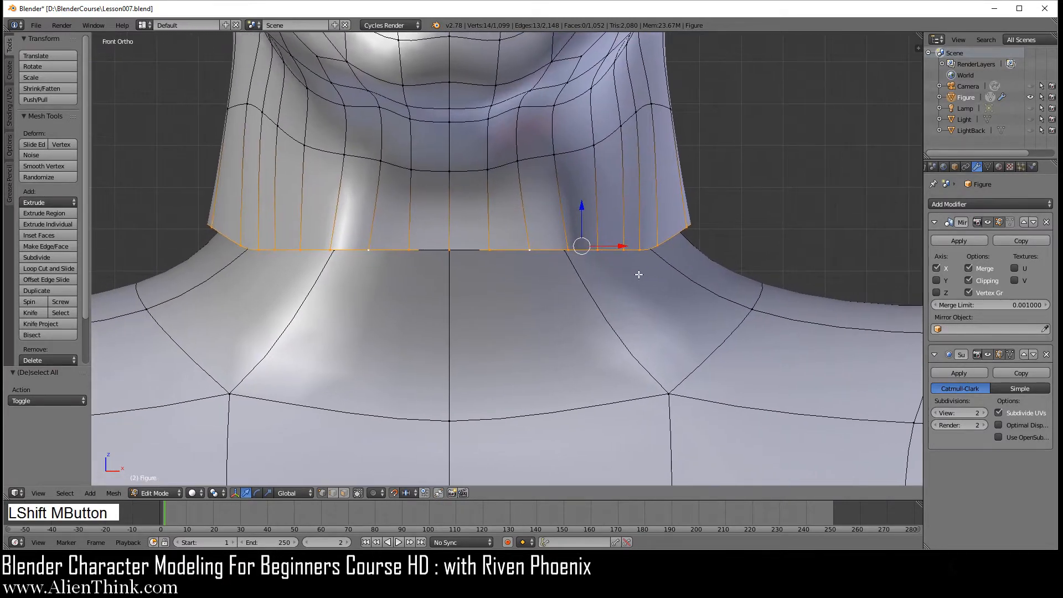
{"action": "left_click_drag", "start_coordinate": [582, 207], "coordinate": [581, 197]}
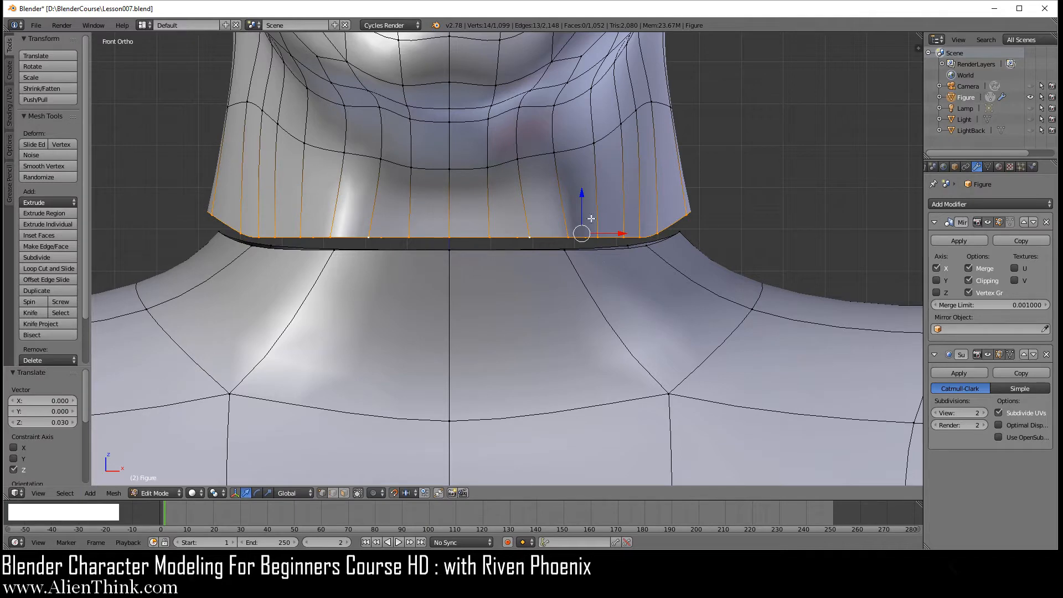
{"action": "key", "text": "a"}
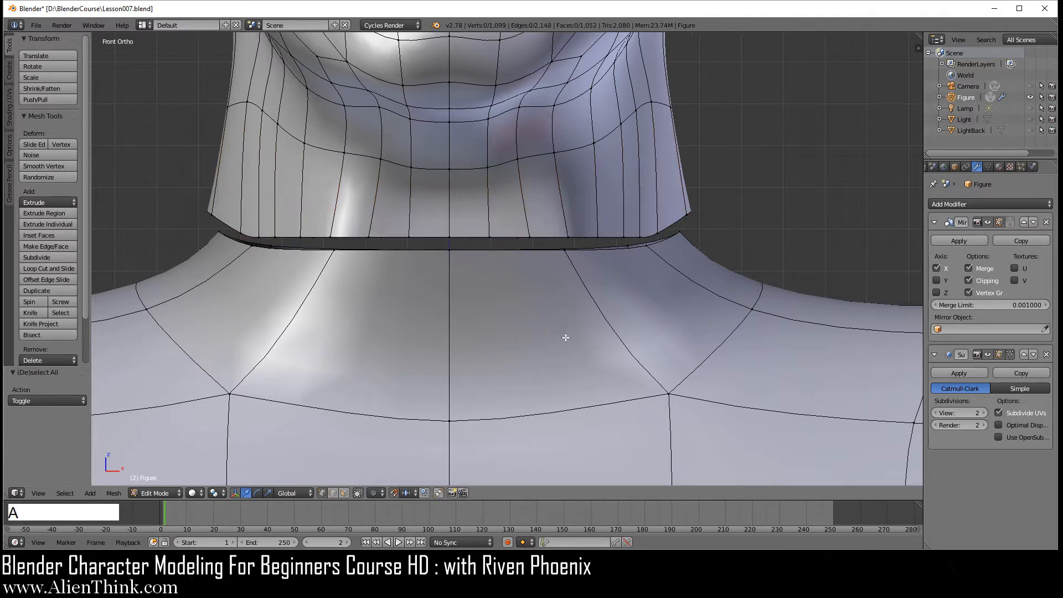
Fill the rear center of the neck gap with a four-vertex face and check it in wireframe with the subdivision cage adjustment off.
{"action": "key", "text": "ctrl"}
{"action": "key", "text": "ctrl+KP_1"}
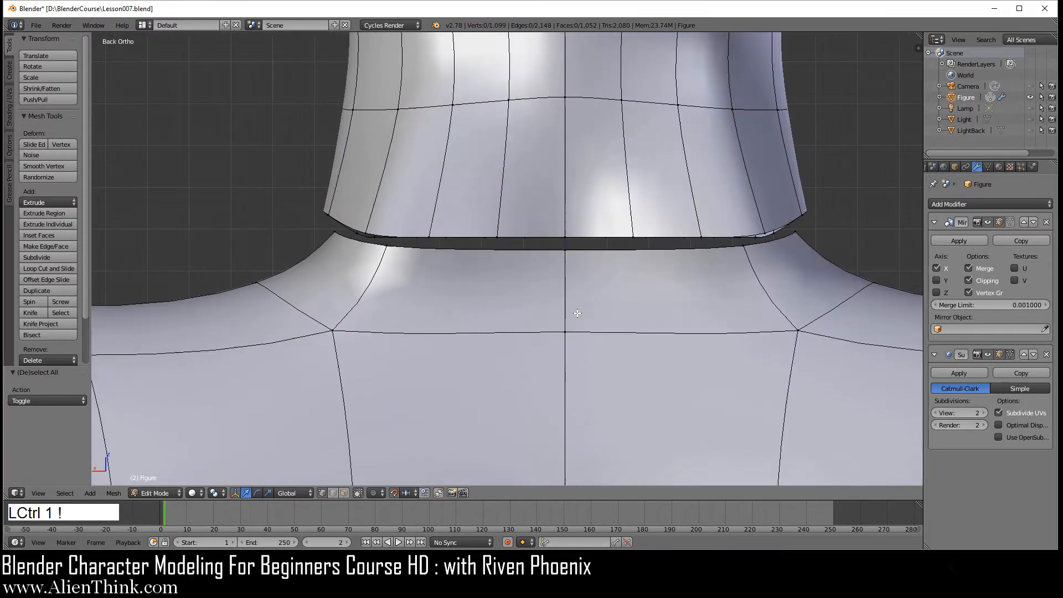
{"action": "scroll", "coordinate": [571, 279], "scroll_direction": "up", "scroll_amount": 3}
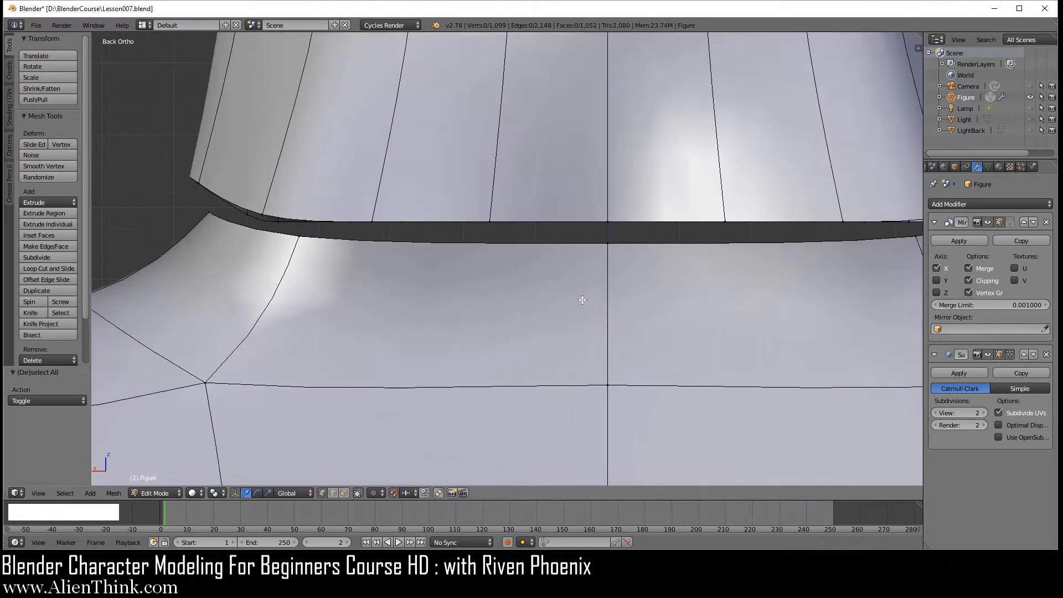
{"action": "right_click", "coordinate": [608, 244]}
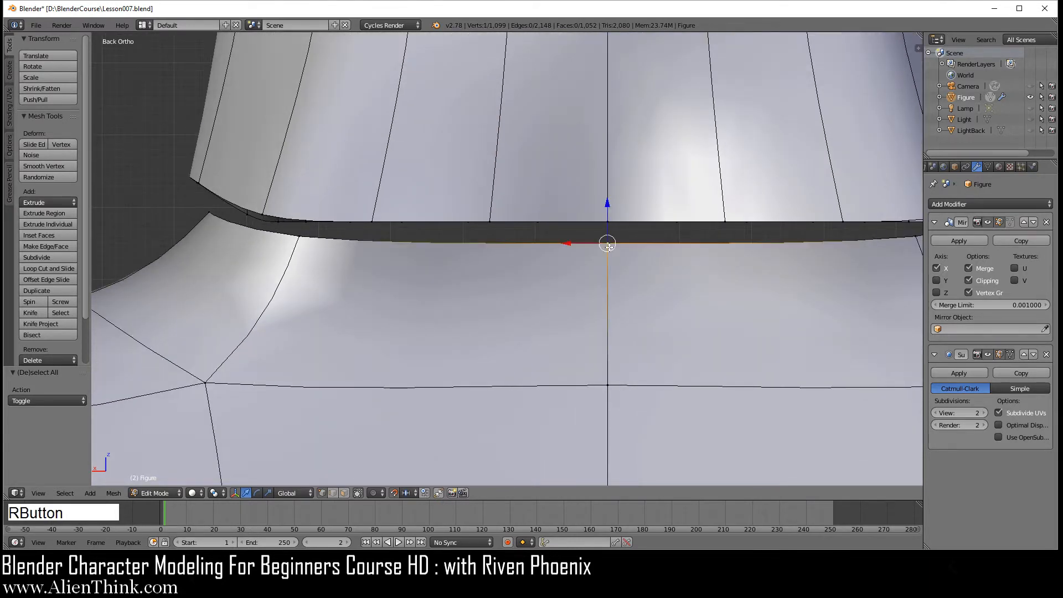
{"action": "key", "text": "shift"}
{"action": "right_click", "coordinate": [613, 220], "text": "shift"}
{"action": "right_click", "coordinate": [490, 220], "text": "shift"}
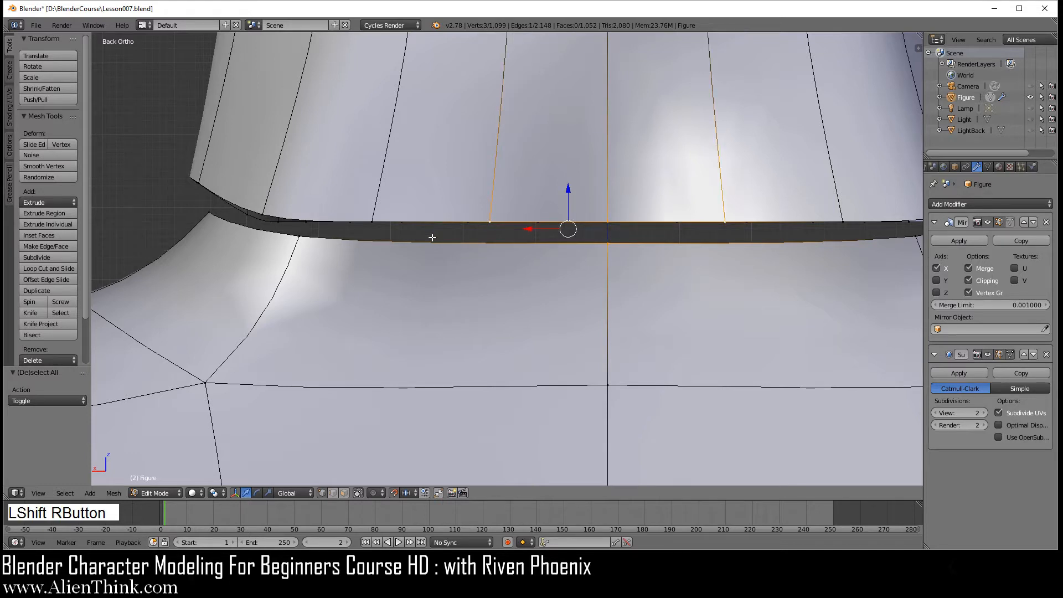
{"action": "right_click", "coordinate": [333, 238], "text": "shift"}
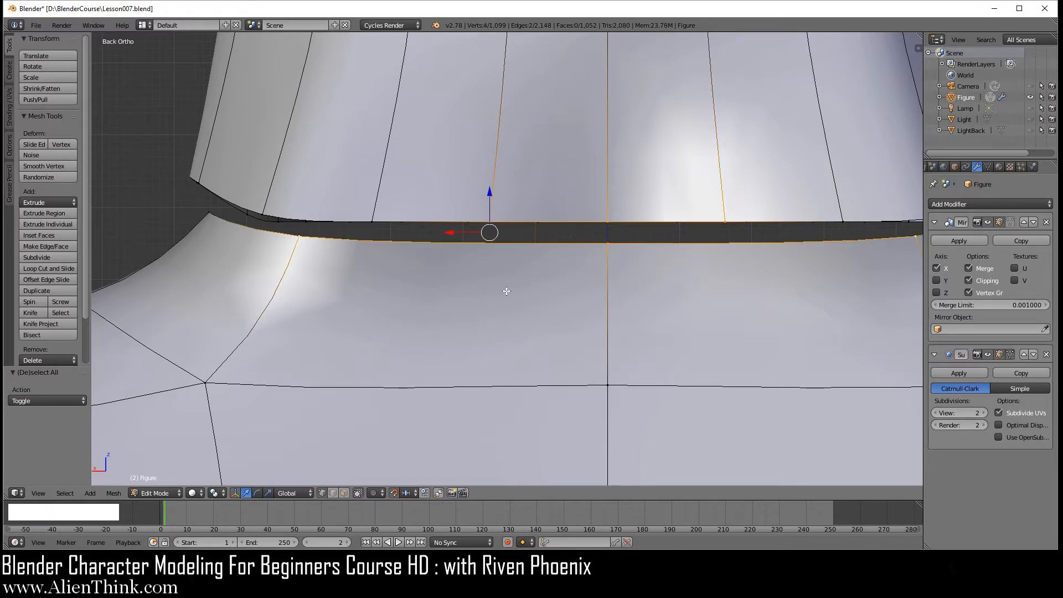
{"action": "key", "text": "f"}
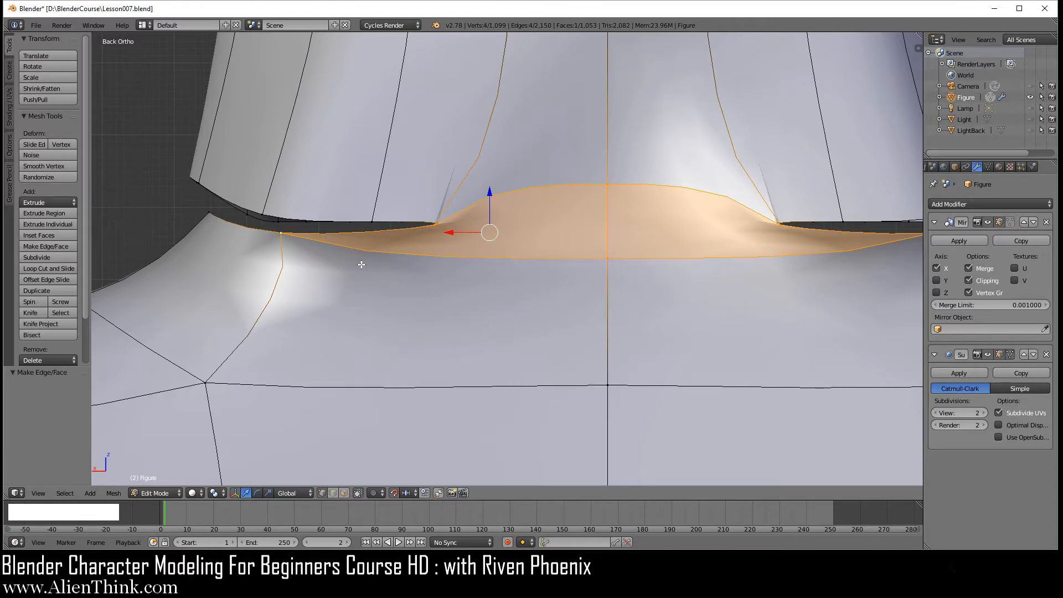
{"action": "left_click", "coordinate": [1009, 354]}
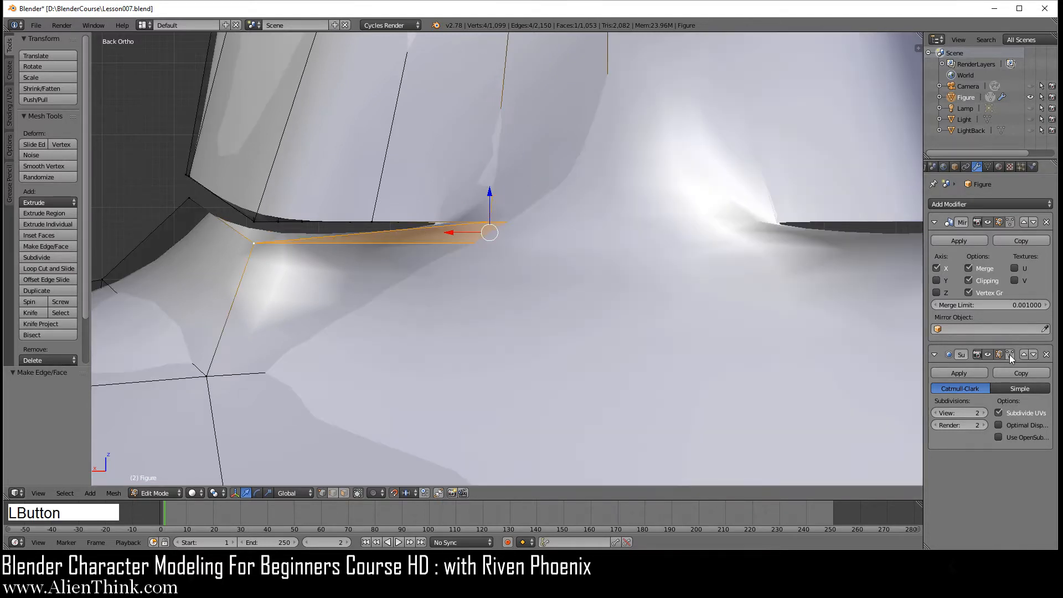
{"action": "key", "text": "z"}
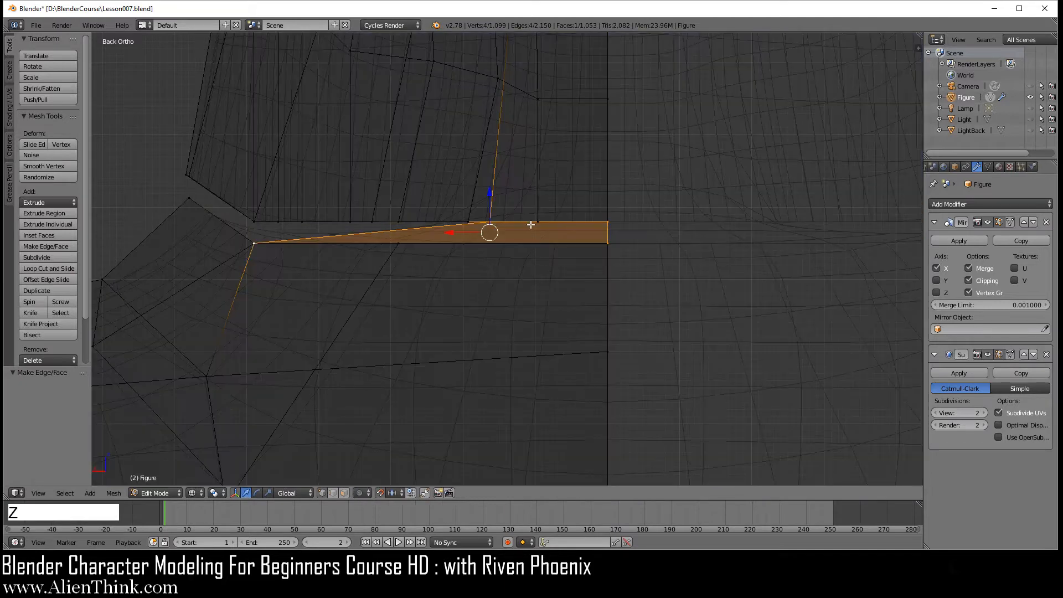
{"action": "left_click", "coordinate": [1009, 355]}
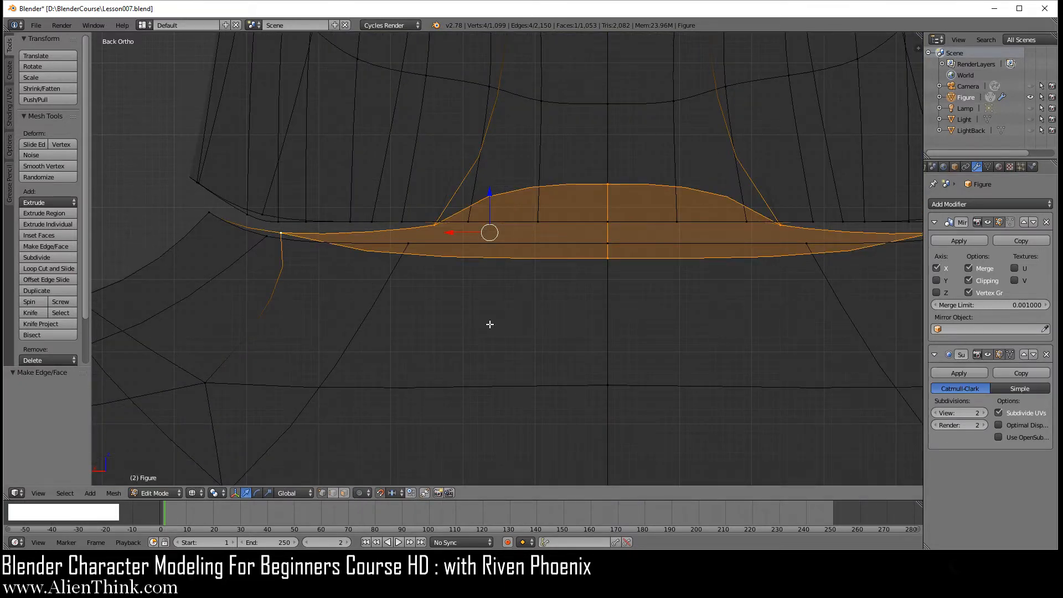
{"action": "key", "text": "z"}
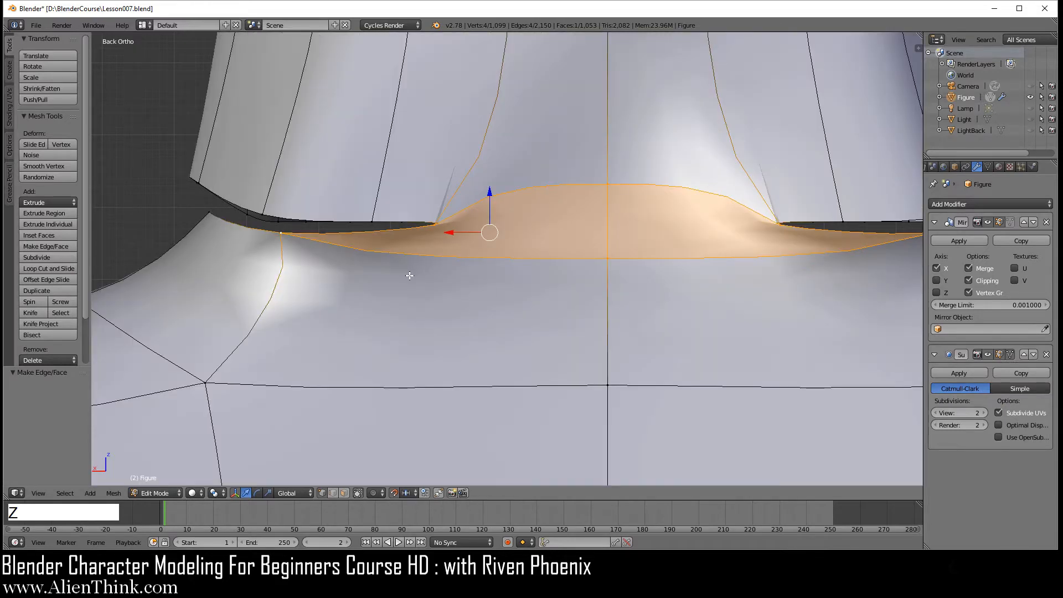
Fill a face beside the rear center one, joining its outer torso vertex to three consecutive vertices along the neck's bottom edge.
{"action": "middle_click_drag", "start_coordinate": [408, 275], "coordinate": [436, 292]}
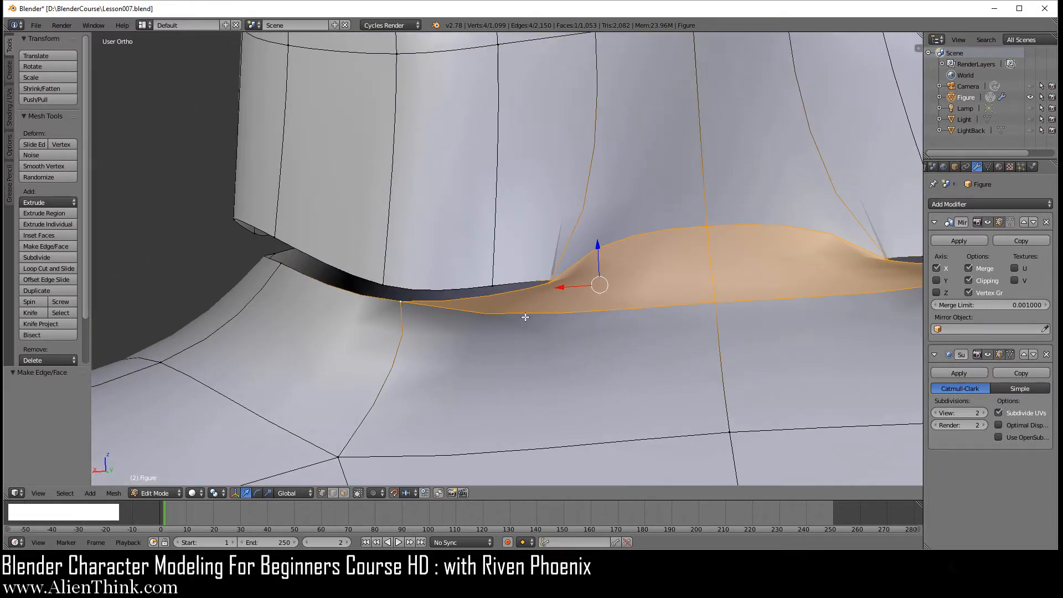
{"action": "right_click", "coordinate": [408, 305]}
{"action": "right_click", "coordinate": [552, 283], "text": "shift"}
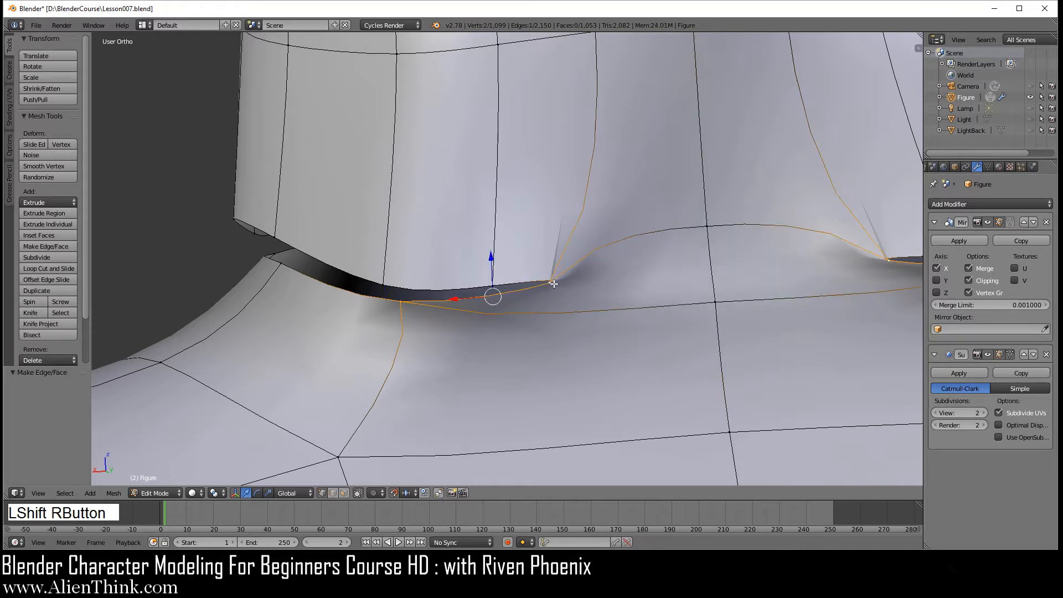
{"action": "right_click", "coordinate": [495, 281], "text": "shift"}
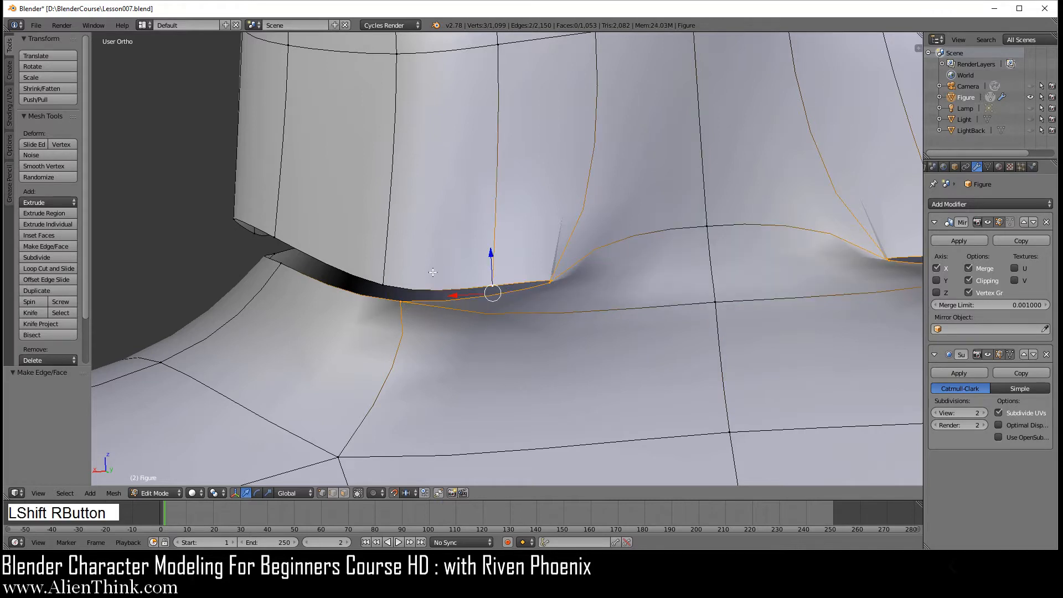
{"action": "right_click", "coordinate": [392, 282], "text": "shift"}
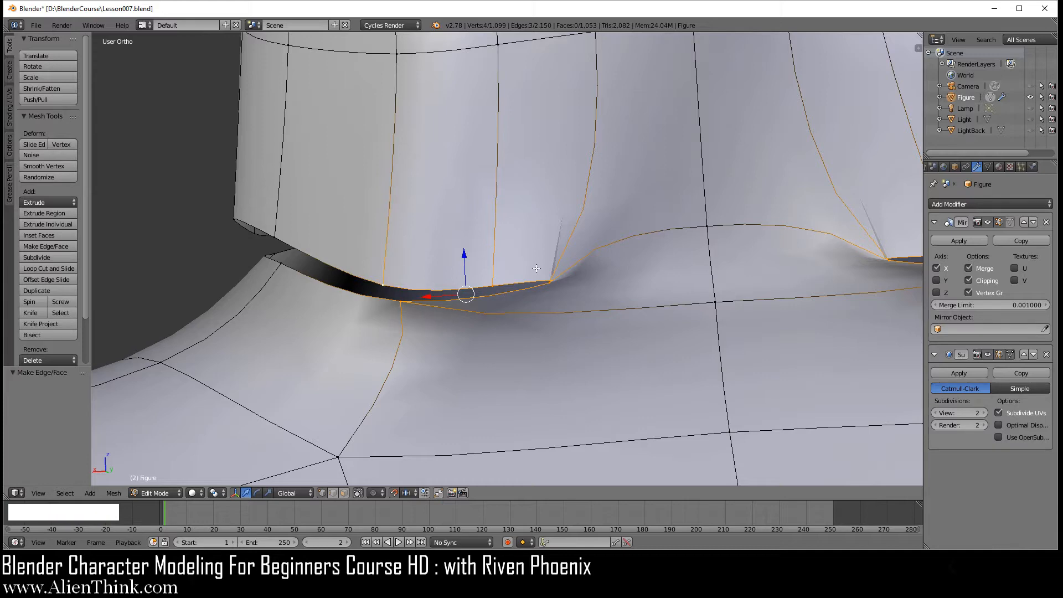
{"action": "key", "text": "f"}
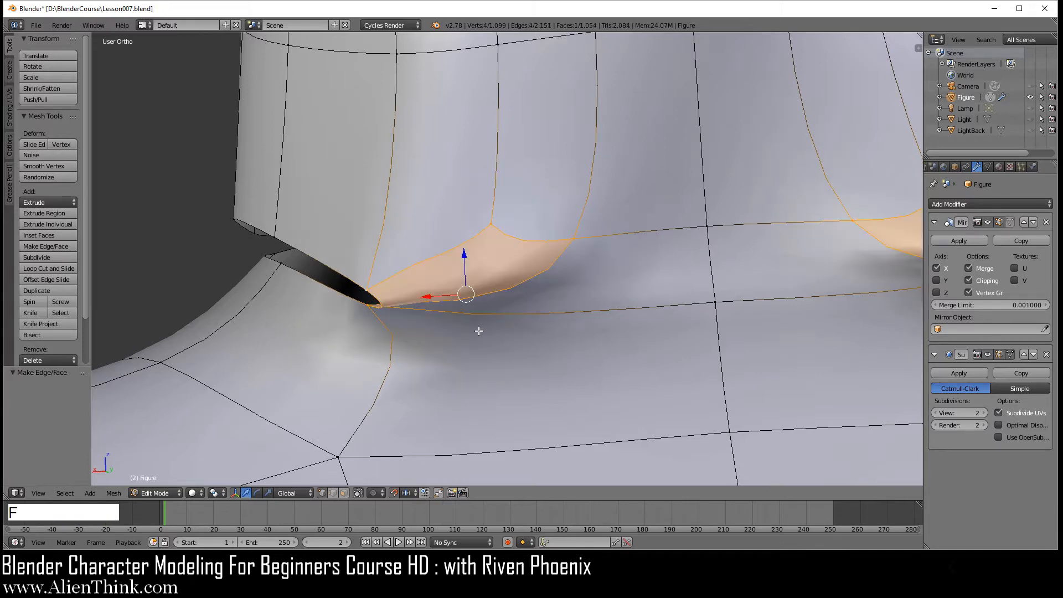
Fill the adjoining part of the gap toward the side of the neck with a face between two neck and two torso vertices.
{"action": "middle_click_drag", "start_coordinate": [536, 347], "coordinate": [634, 261]}
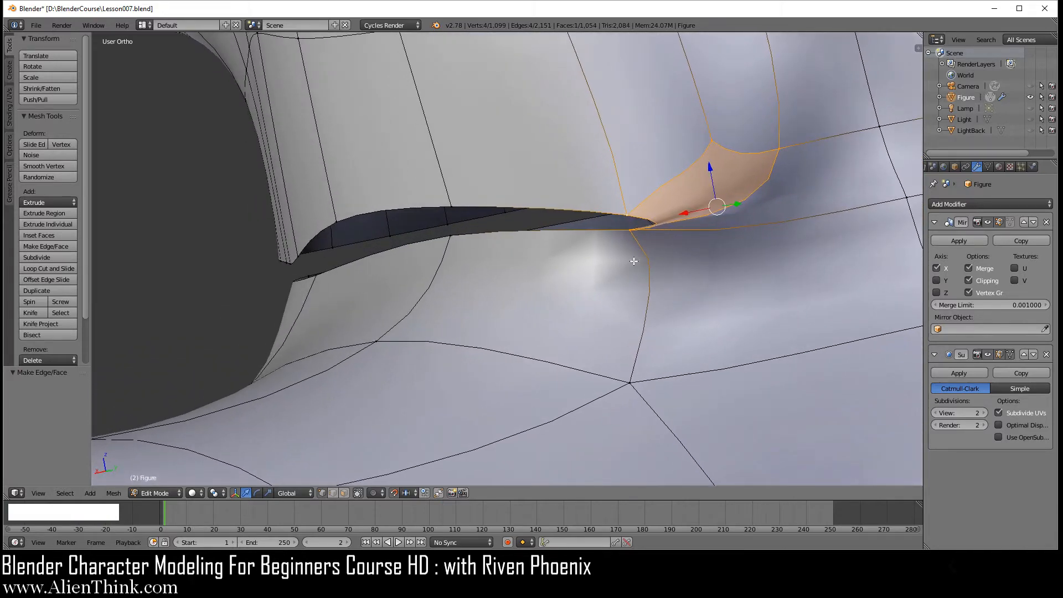
{"action": "right_click", "coordinate": [634, 234]}
{"action": "right_click", "coordinate": [636, 224], "text": "shift"}
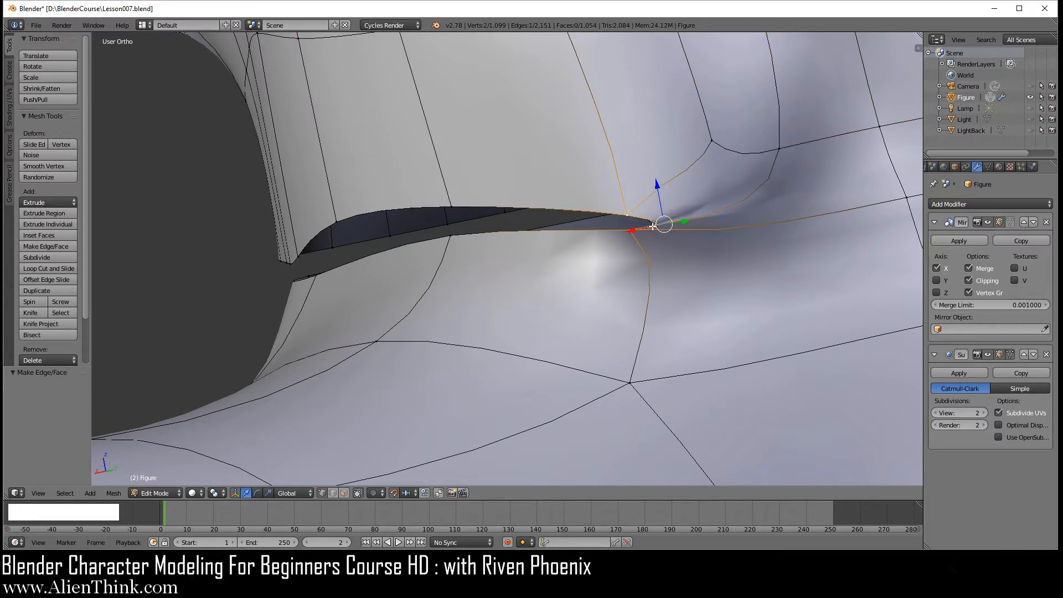
{"action": "left_click", "coordinate": [1011, 354]}
{"action": "middle_click_drag", "start_coordinate": [670, 249], "coordinate": [576, 226]}
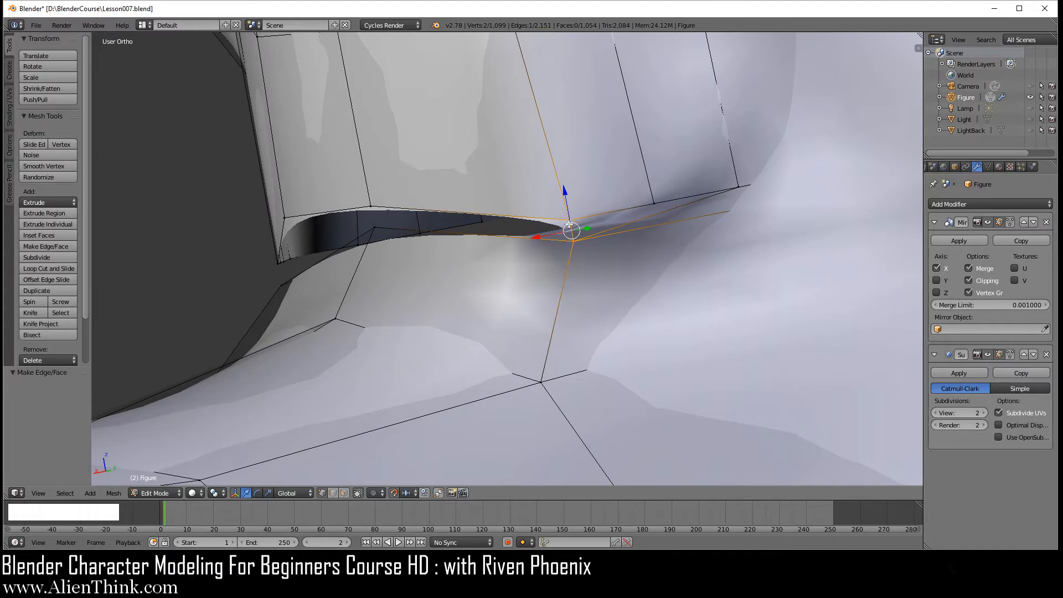
{"action": "right_click", "coordinate": [373, 215], "text": "shift"}
{"action": "right_click", "coordinate": [375, 224], "text": "shift"}
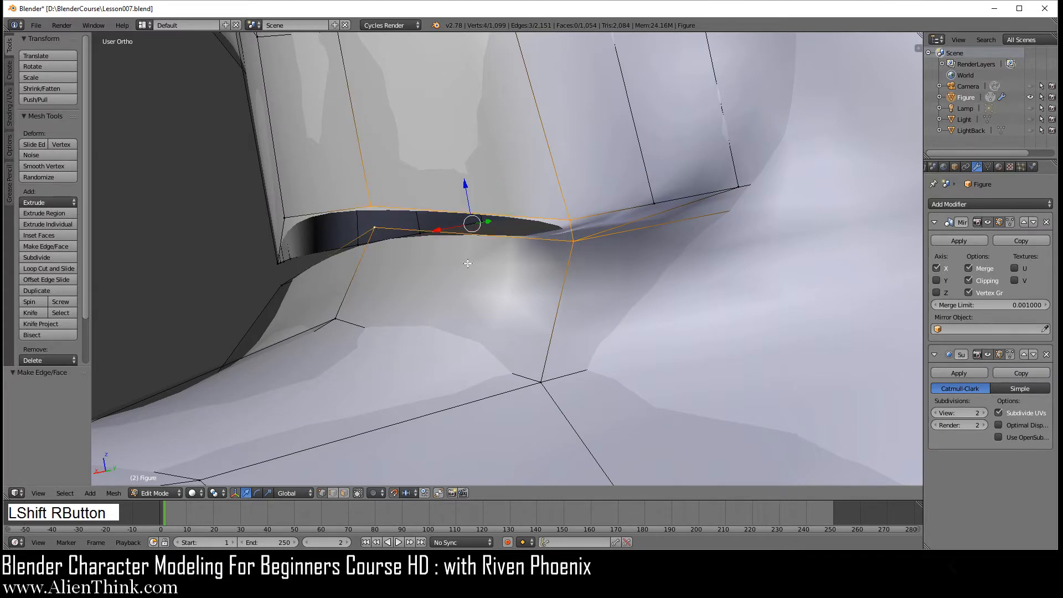
{"action": "left_click", "coordinate": [1011, 354]}
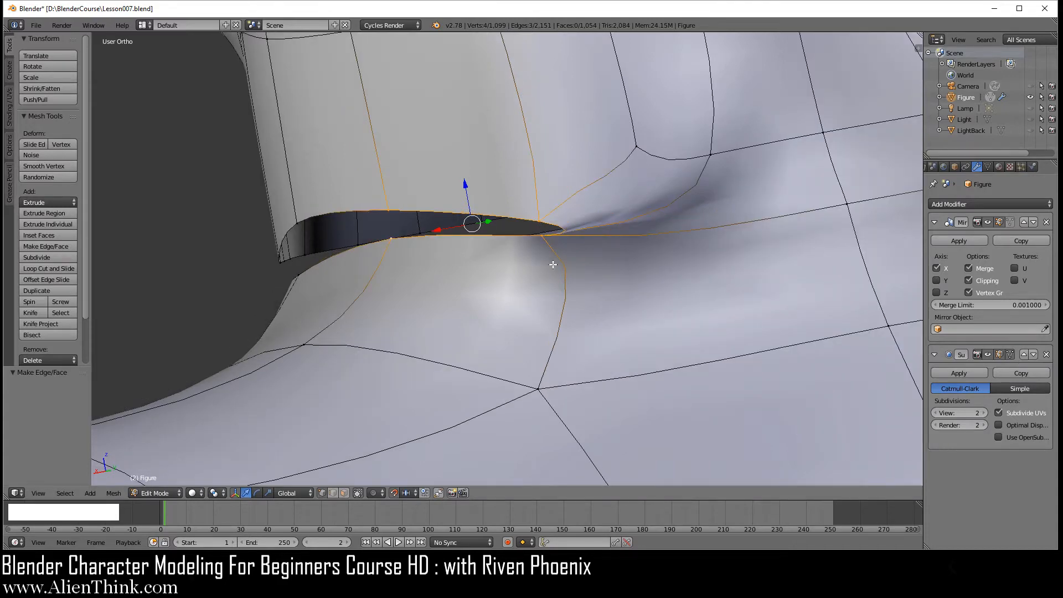
{"action": "key", "text": "f"}
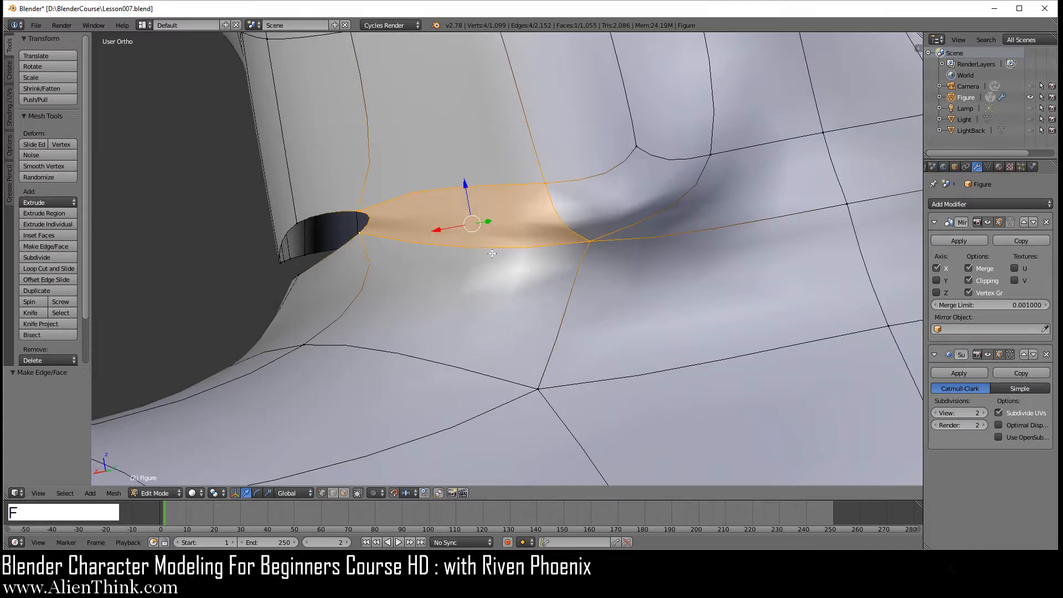
Fill the next part of the gap along the side of the neck with a face between two neck and two torso vertices.
{"action": "mouse_move", "coordinate": [478, 250]}
{"action": "middle_mouse_down"}
{"action": "mouse_move", "coordinate": [423, 240]}
{"action": "mouse_move", "coordinate": [491, 238]}
{"action": "middle_mouse_up"}
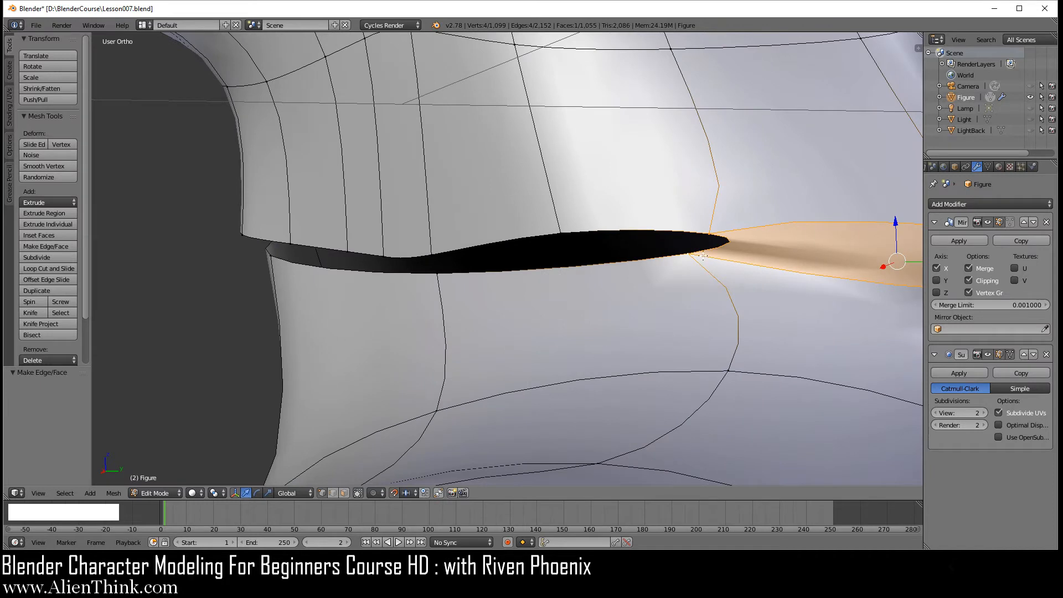
{"action": "right_click", "coordinate": [706, 256]}
{"action": "right_click", "coordinate": [725, 249], "text": "shift"}
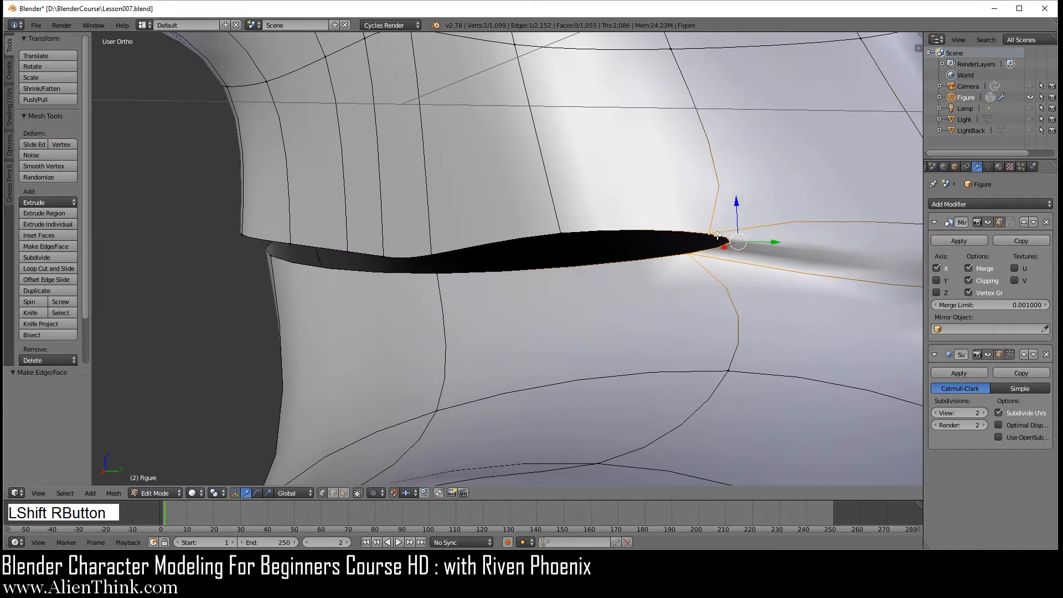
{"action": "right_click", "coordinate": [561, 229], "text": "shift"}
{"action": "right_click", "coordinate": [439, 274], "text": "shift"}
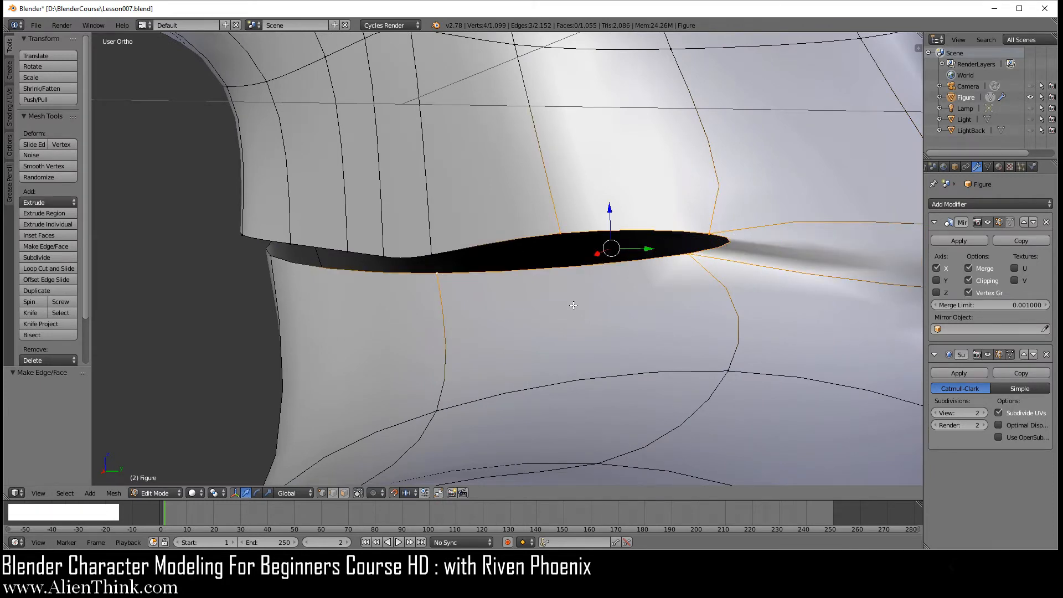
{"action": "key", "text": "f"}
Fill a face that joins the side face's front torso vertex to three consecutive vertices along the neck's bottom edge.
{"action": "middle_click_drag", "start_coordinate": [574, 306], "coordinate": [511, 272]}
{"action": "right_click", "coordinate": [509, 271]}
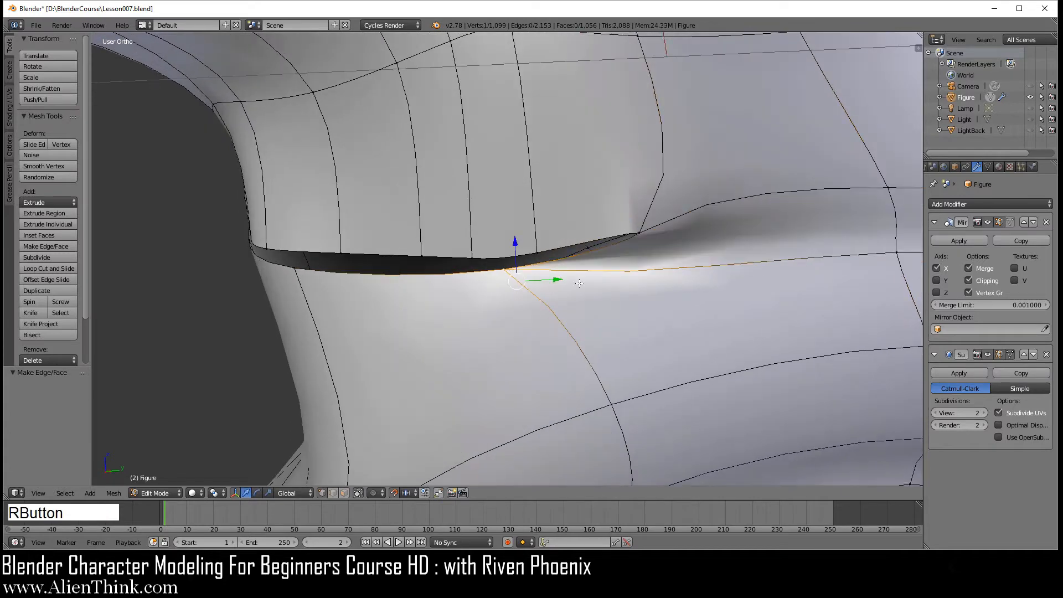
{"action": "right_click", "coordinate": [637, 236], "text": "shift"}
{"action": "right_click", "coordinate": [536, 247], "text": "shift"}
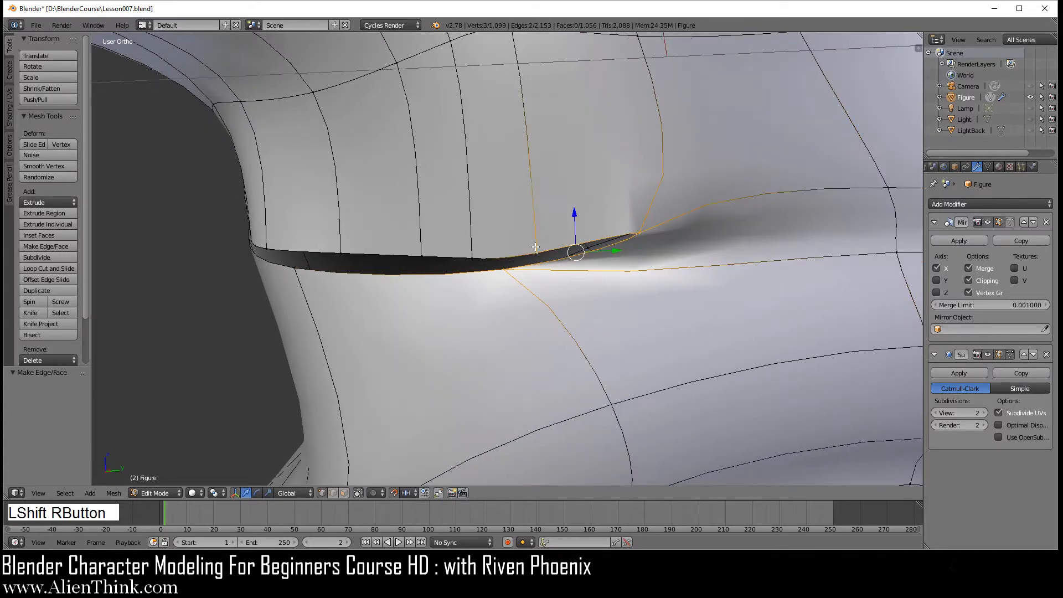
{"action": "right_click", "coordinate": [472, 260], "text": "shift"}
{"action": "key", "text": "f"}
Fill another face from the same torso vertex to the following three neck vertices toward the front.
{"action": "middle_click_drag", "start_coordinate": [408, 262], "coordinate": [594, 286]}
{"action": "right_click", "coordinate": [605, 278]}
{"action": "right_click", "coordinate": [608, 262], "text": "shift"}
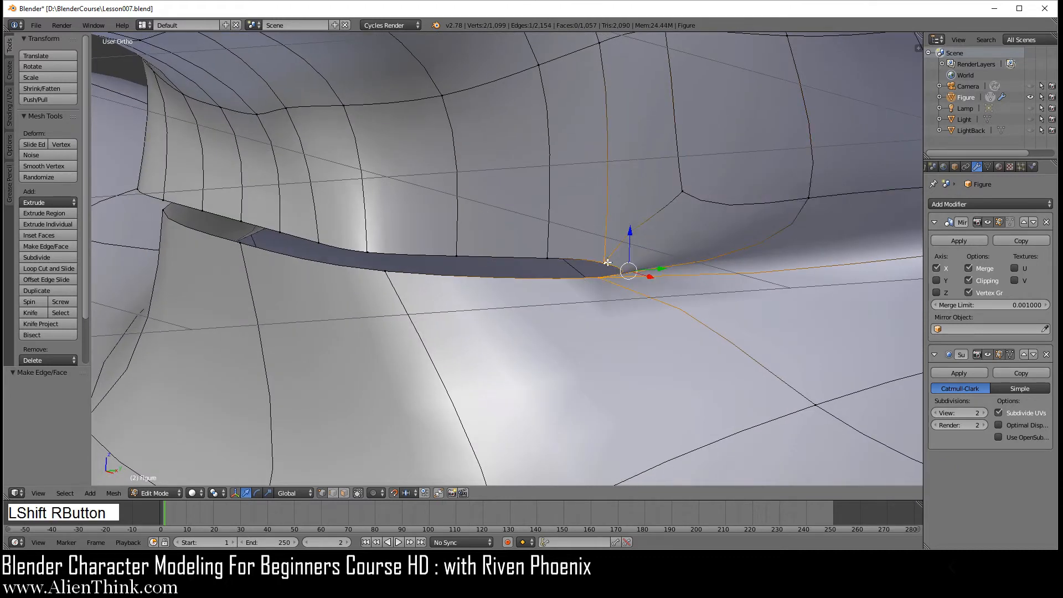
{"action": "right_click", "coordinate": [543, 258], "text": "shift"}
{"action": "right_click", "coordinate": [452, 253], "text": "shift"}
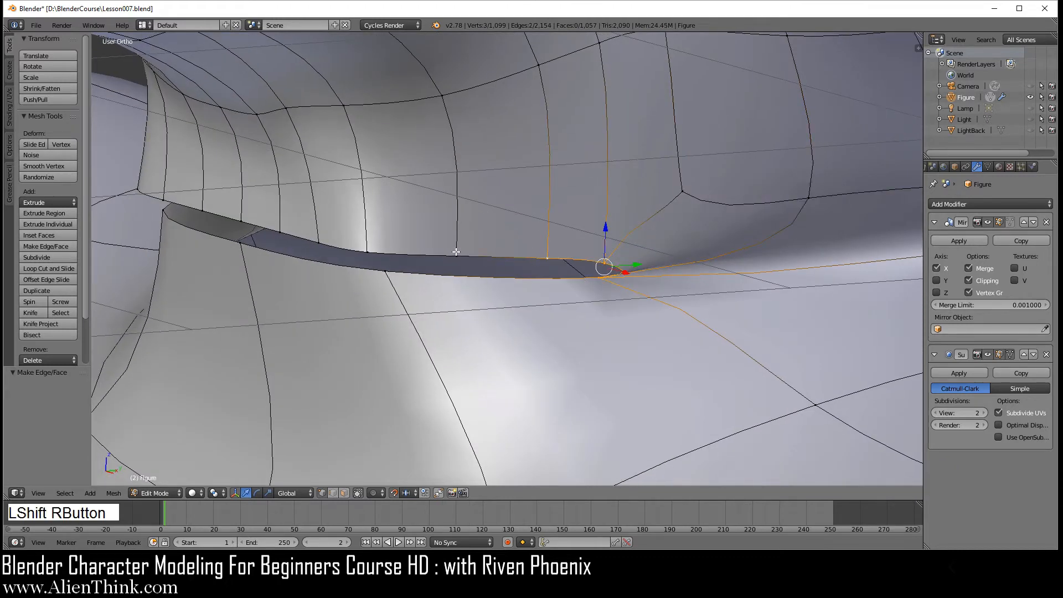
{"action": "key", "text": "f"}
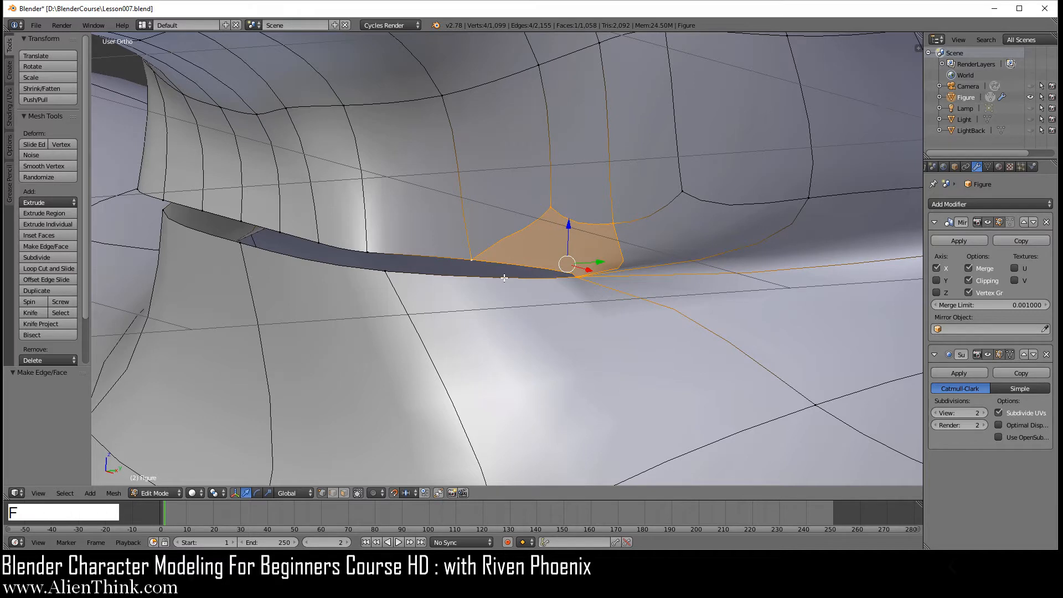
Fill the front side section of the neck gap with a face between the adjoining two neck and two torso vertices.
{"action": "right_click", "coordinate": [574, 278]}
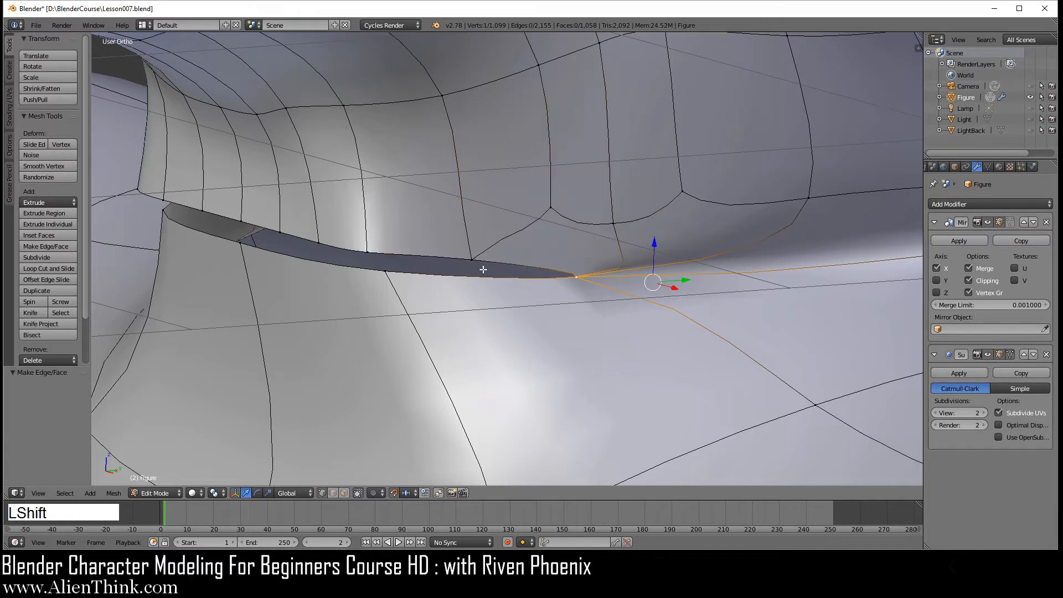
{"action": "right_click", "coordinate": [473, 261], "text": "shift"}
{"action": "right_click", "coordinate": [368, 253], "text": "shift"}
{"action": "right_click", "coordinate": [385, 271], "text": "shift"}
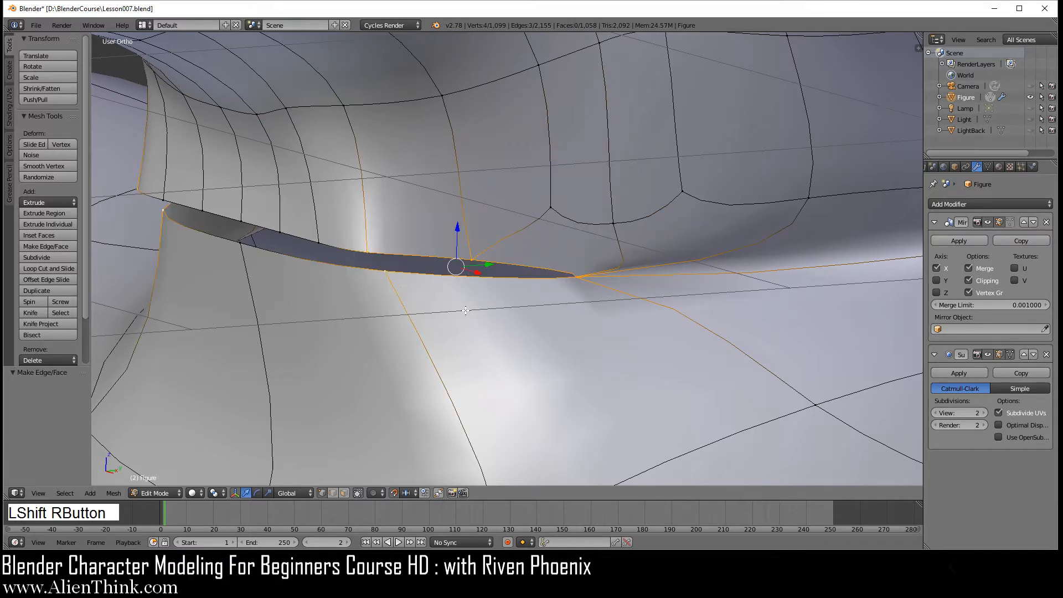
{"action": "key", "text": "f"}
Fill a face at the front corner of the gap, joining its torso vertex to three consecutive neck vertices.
{"action": "middle_click_drag", "start_coordinate": [359, 284], "coordinate": [530, 263]}
{"action": "right_click", "coordinate": [534, 271], "text": "shift"}
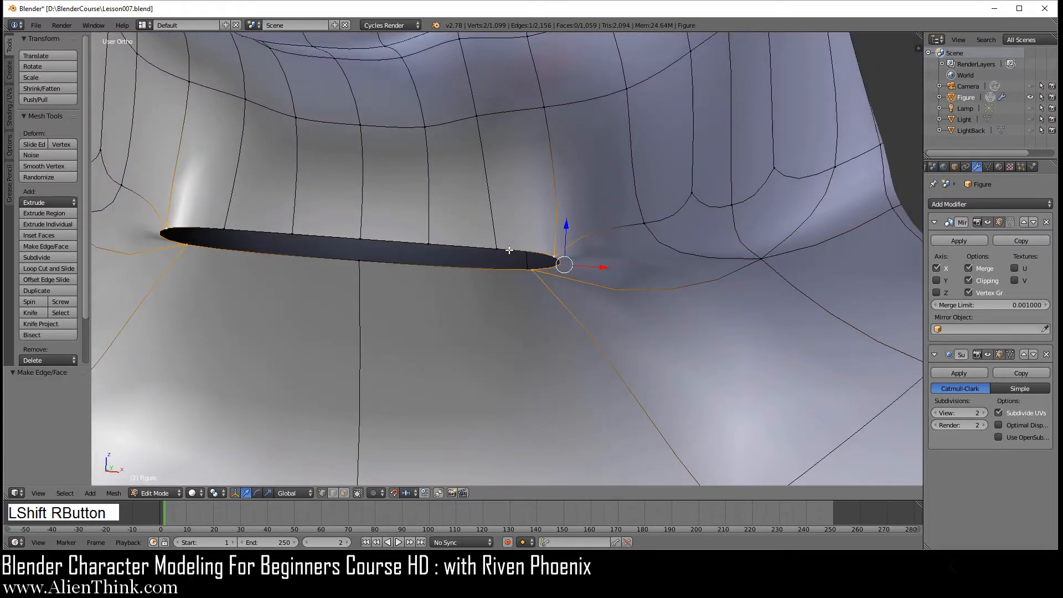
{"action": "right_click", "coordinate": [429, 241], "text": "shift"}
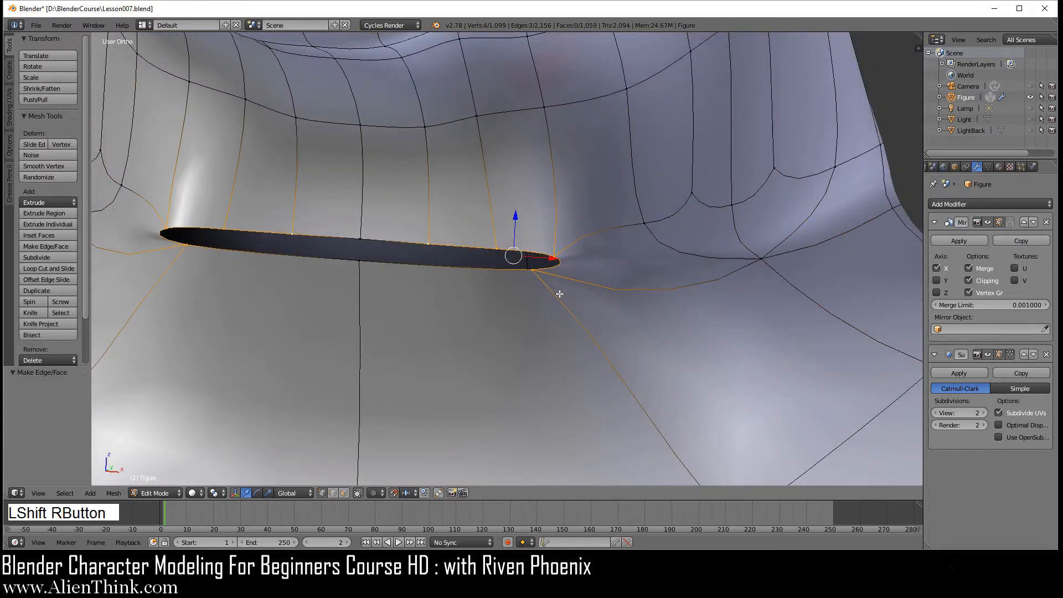
{"action": "key", "text": "f"}
Close the remaining front center opening with a face between two neck and two torso vertices, ending on the mirror line.
{"action": "right_click", "coordinate": [511, 269]}
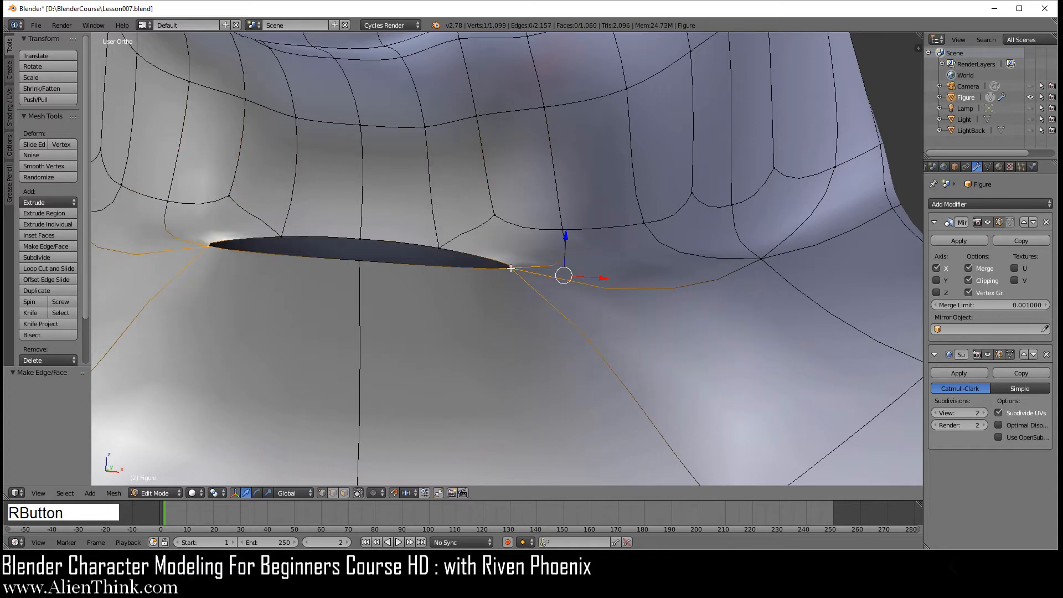
{"action": "right_click", "coordinate": [439, 247], "text": "shift"}
{"action": "right_click", "coordinate": [361, 239], "text": "shift"}
{"action": "right_click", "coordinate": [365, 264], "text": "shift"}
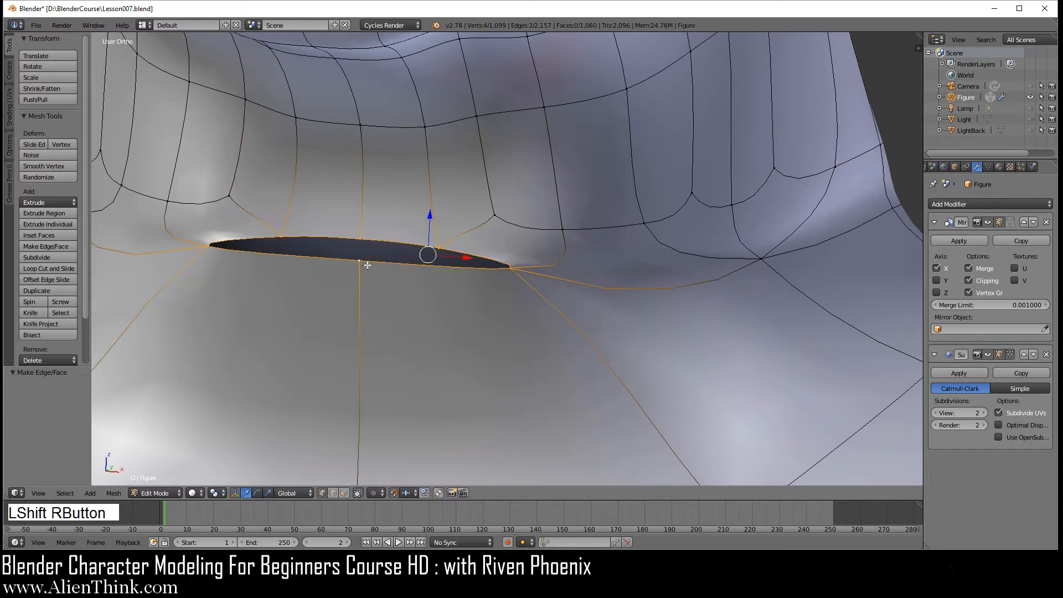
{"action": "key", "text": "f"}
Select the entire scalloped edge loop around the neck just above the torso seam in edge select mode and dissolve its edges.
{"action": "middle_click_drag", "start_coordinate": [554, 367], "coordinate": [488, 336]}
{"action": "key", "text": "KP_3"}
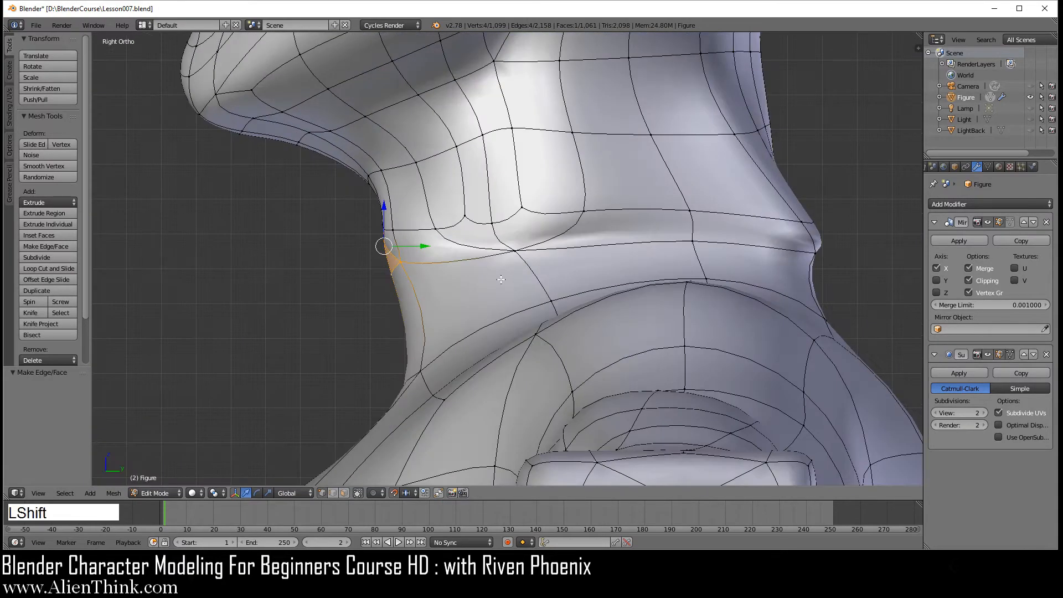
{"action": "middle_click_drag", "start_coordinate": [493, 253], "coordinate": [498, 306], "text": "shift"}
{"action": "scroll", "coordinate": [471, 315], "scroll_direction": "up", "scroll_amount": 1}
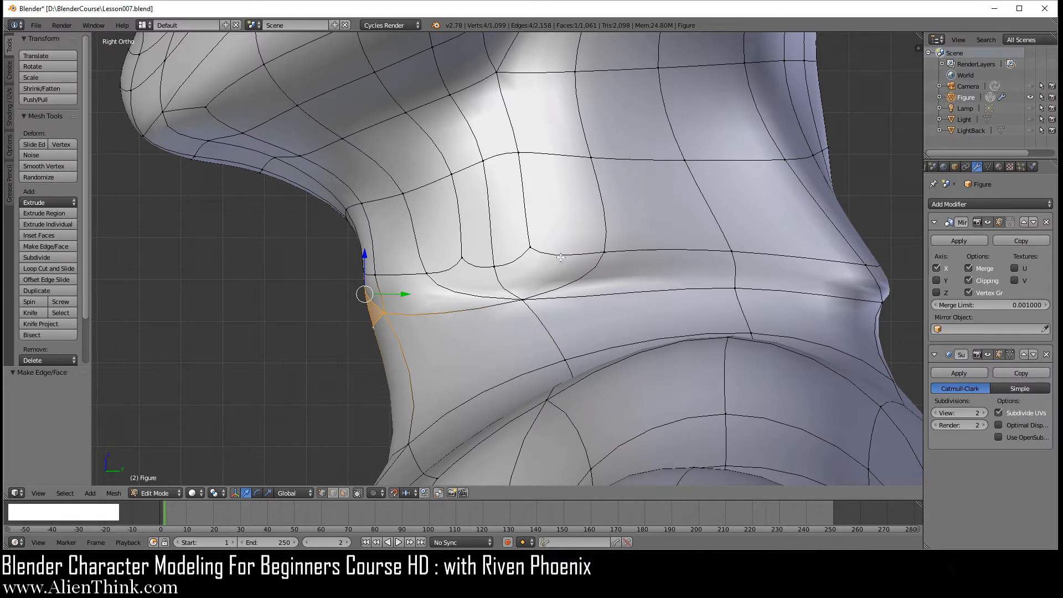
{"action": "left_click", "coordinate": [331, 495]}
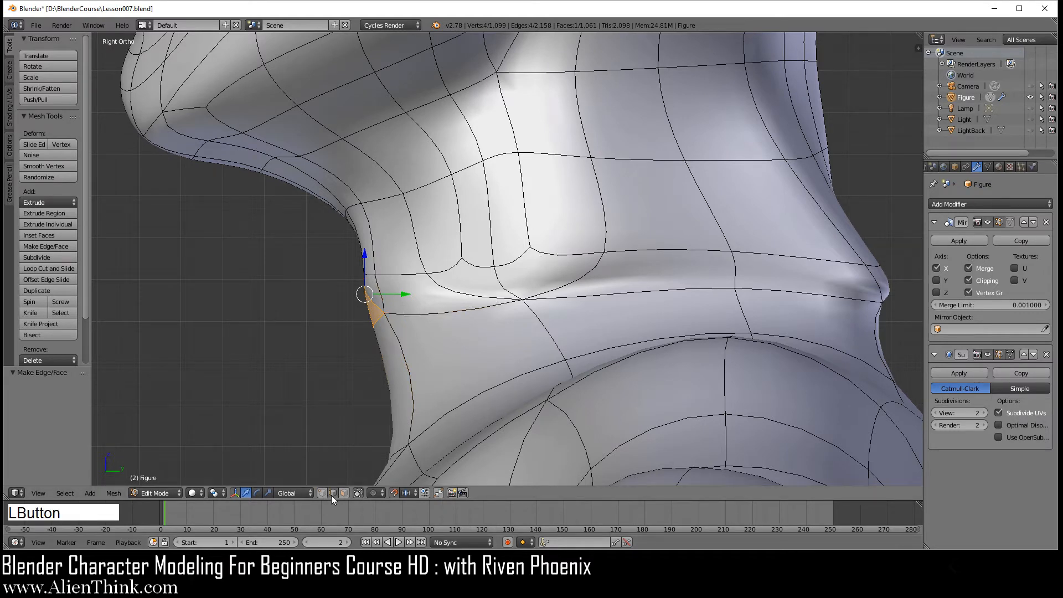
{"action": "right_click", "coordinate": [557, 254]}
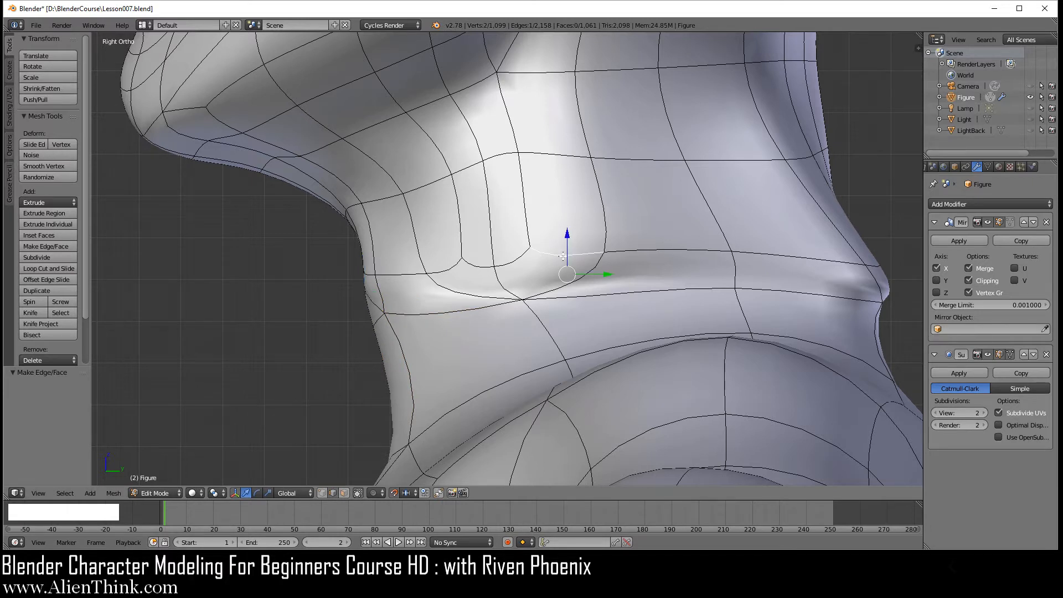
{"action": "right_click", "coordinate": [636, 251], "text": "alt"}
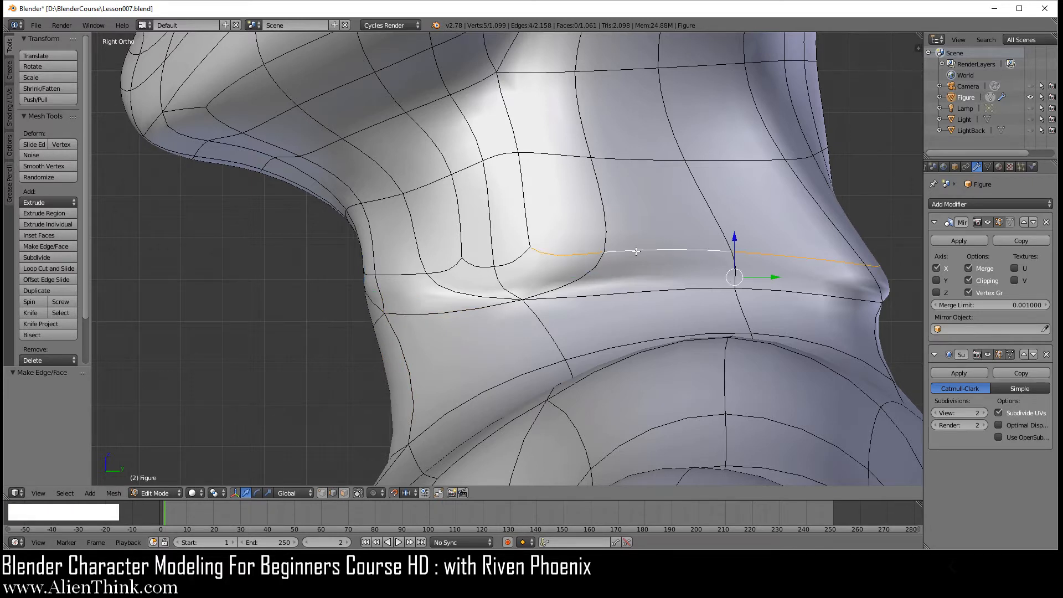
{"action": "right_click", "coordinate": [514, 265], "text": "alt+shift"}
{"action": "right_click", "coordinate": [451, 271], "text": "alt+shift"}
{"action": "middle_click_drag", "start_coordinate": [770, 318], "coordinate": [637, 250]}
{"action": "right_click", "coordinate": [768, 330], "text": "alt+shift"}
{"action": "scroll", "coordinate": [438, 255], "scroll_direction": "up", "scroll_amount": 2}
{"action": "right_click", "coordinate": [432, 236], "text": "alt+shift"}
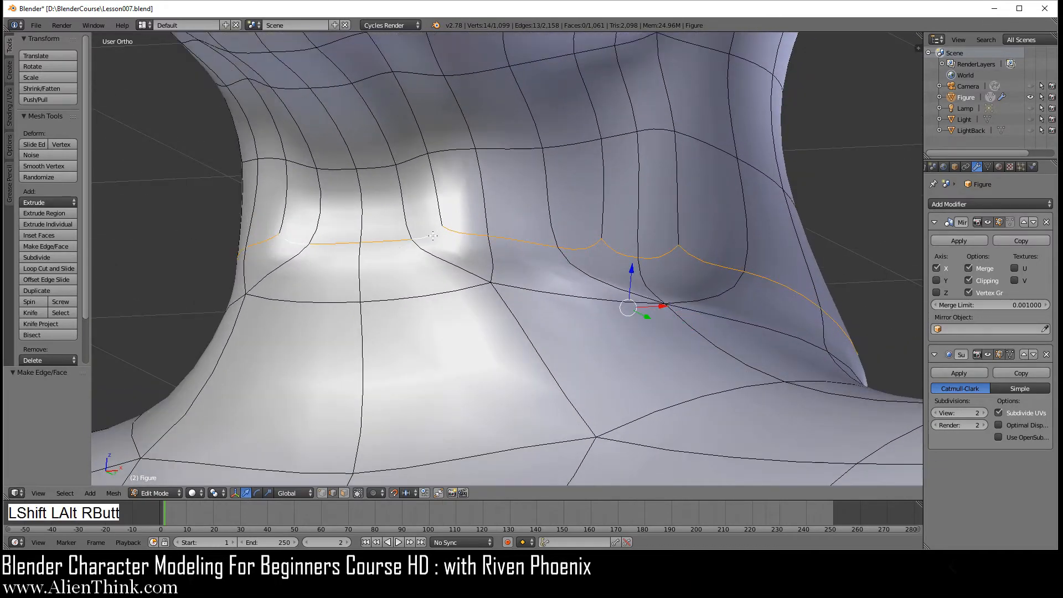
{"action": "mouse_move", "coordinate": [535, 286]}
{"action": "middle_mouse_down"}
{"action": "mouse_move", "coordinate": [565, 279]}
{"action": "mouse_move", "coordinate": [541, 263]}
{"action": "mouse_move", "coordinate": [508, 294]}
{"action": "mouse_move", "coordinate": [548, 294]}
{"action": "mouse_move", "coordinate": [566, 280]}
{"action": "middle_mouse_up"}
{"action": "key", "text": "z"}
{"action": "key", "text": "z"}
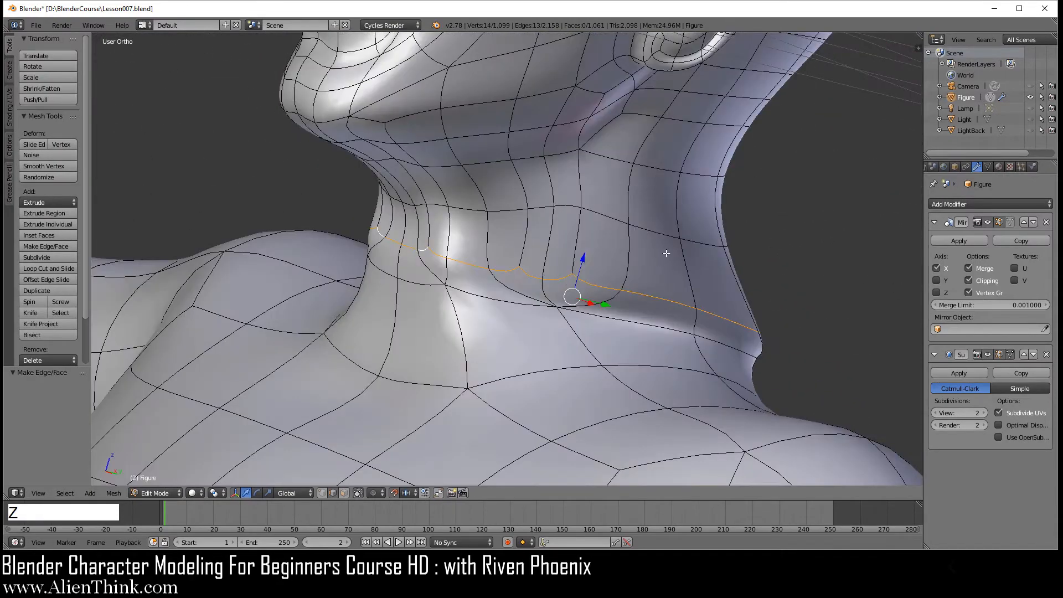
{"action": "key", "text": "x"}
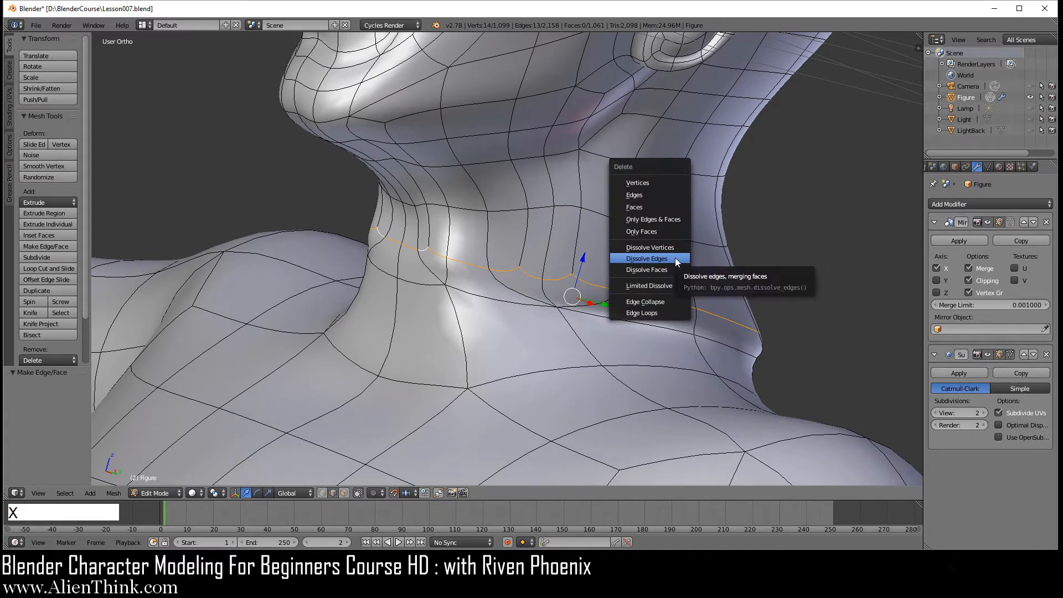
{"action": "left_click", "coordinate": [676, 258]}
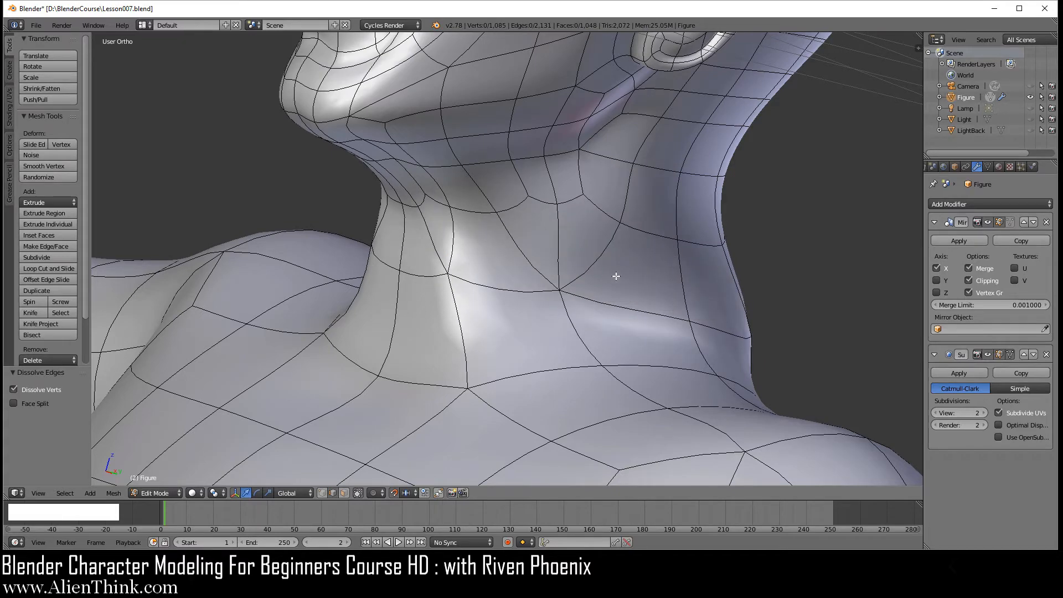
Select the two rows of faces around the lower neck, including the front ones, in face select mode and smooth their vertices three times.
{"action": "middle_click_drag", "start_coordinate": [626, 276], "coordinate": [476, 259]}
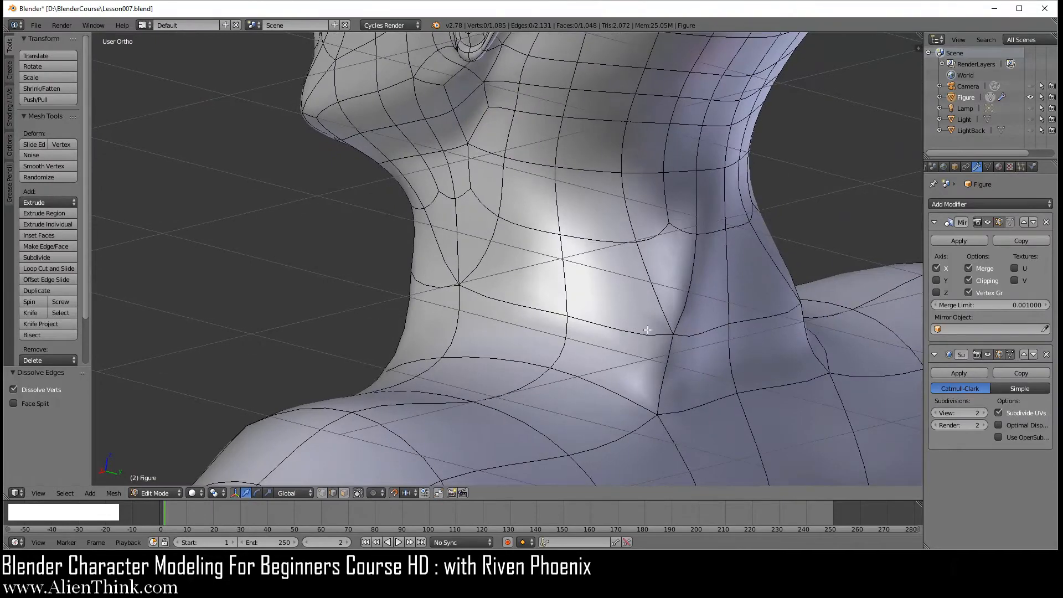
{"action": "middle_click_drag", "start_coordinate": [648, 329], "coordinate": [454, 315]}
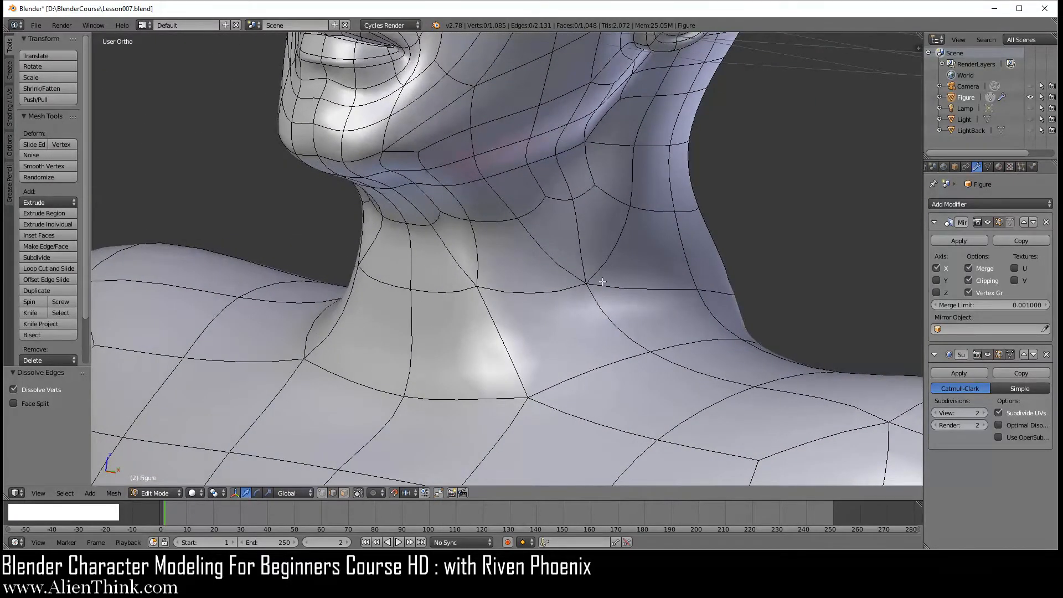
{"action": "left_click", "coordinate": [345, 493]}
{"action": "key", "text": "KP_3"}
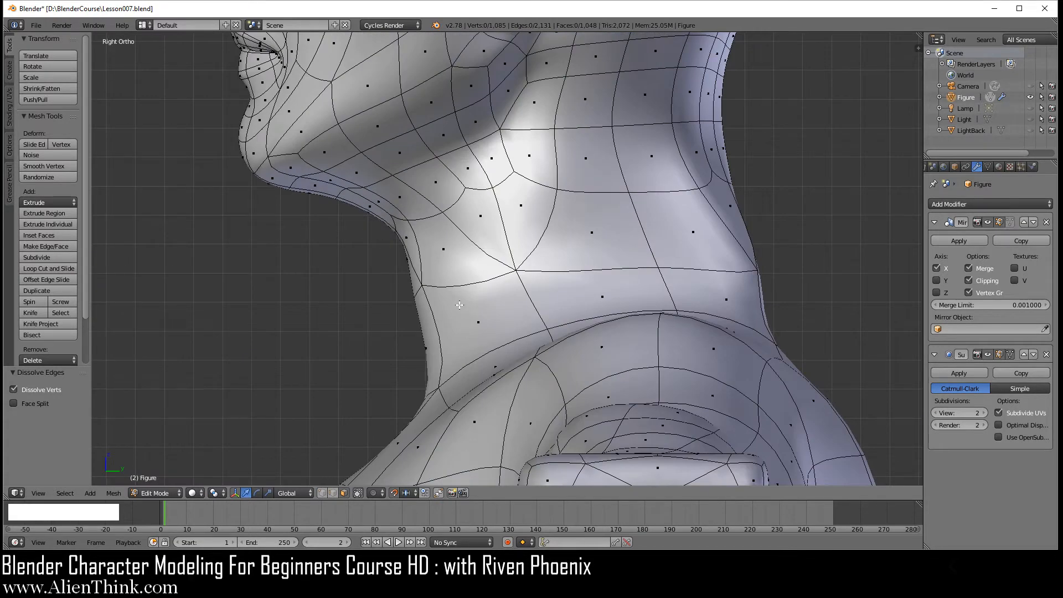
{"action": "key", "text": "c"}
{"action": "mouse_move", "coordinate": [439, 314]}
{"action": "left_mouse_down"}
{"action": "mouse_move", "coordinate": [487, 333]}
{"action": "mouse_move", "coordinate": [454, 243]}
{"action": "mouse_move", "coordinate": [582, 221]}
{"action": "mouse_move", "coordinate": [585, 265]}
{"action": "mouse_move", "coordinate": [737, 238]}
{"action": "left_mouse_up"}
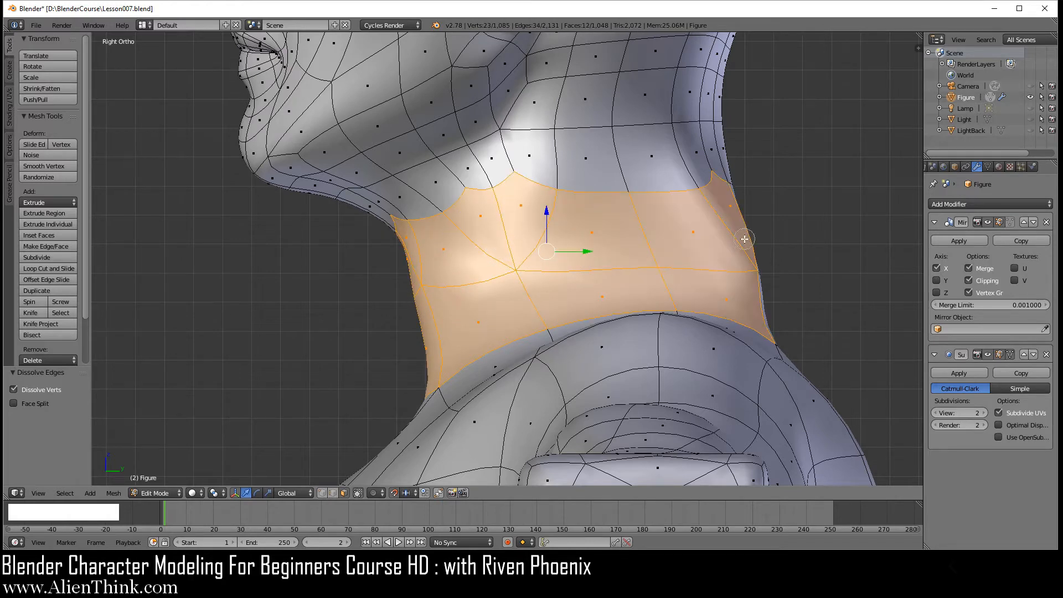
{"action": "right_click", "coordinate": [753, 250]}
{"action": "middle_click", "coordinate": [704, 247]}
{"action": "middle_click_drag", "start_coordinate": [704, 248], "coordinate": [637, 274]}
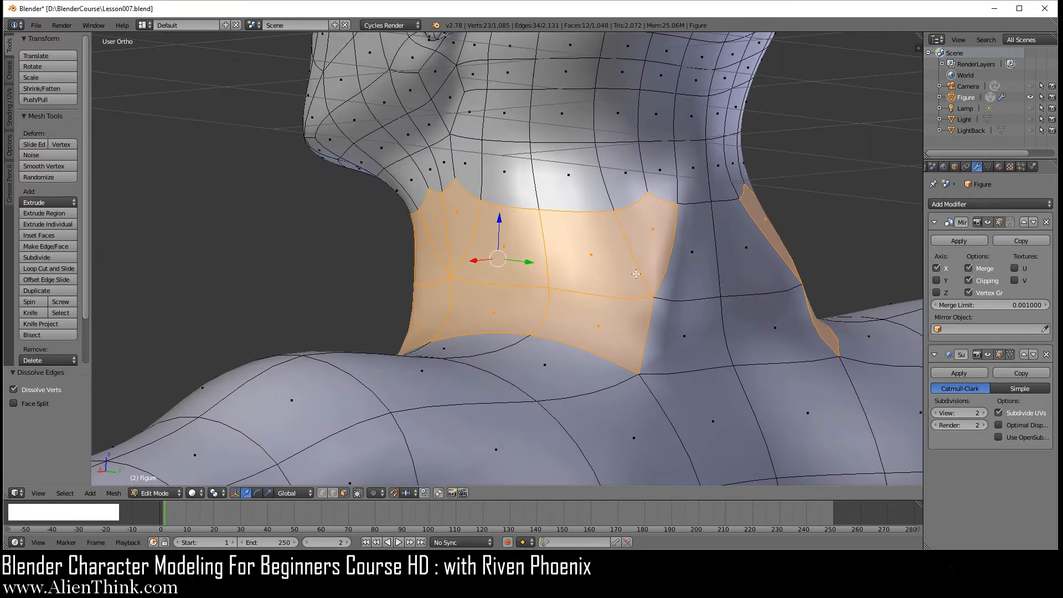
{"action": "left_click", "coordinate": [698, 309]}
{"action": "right_click", "coordinate": [699, 311]}
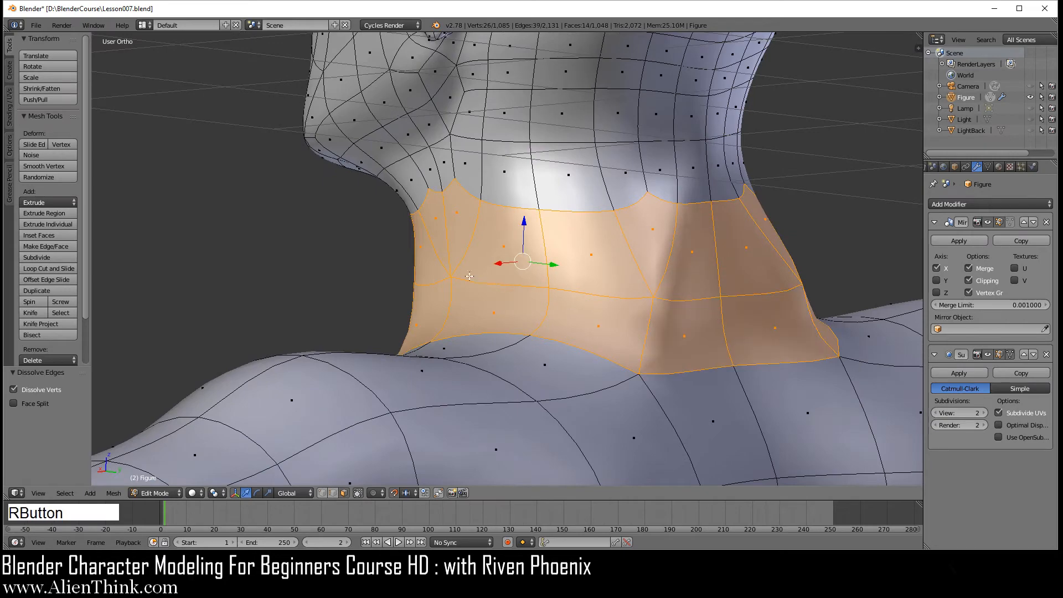
{"action": "middle_click_drag", "start_coordinate": [699, 310], "coordinate": [603, 293]}
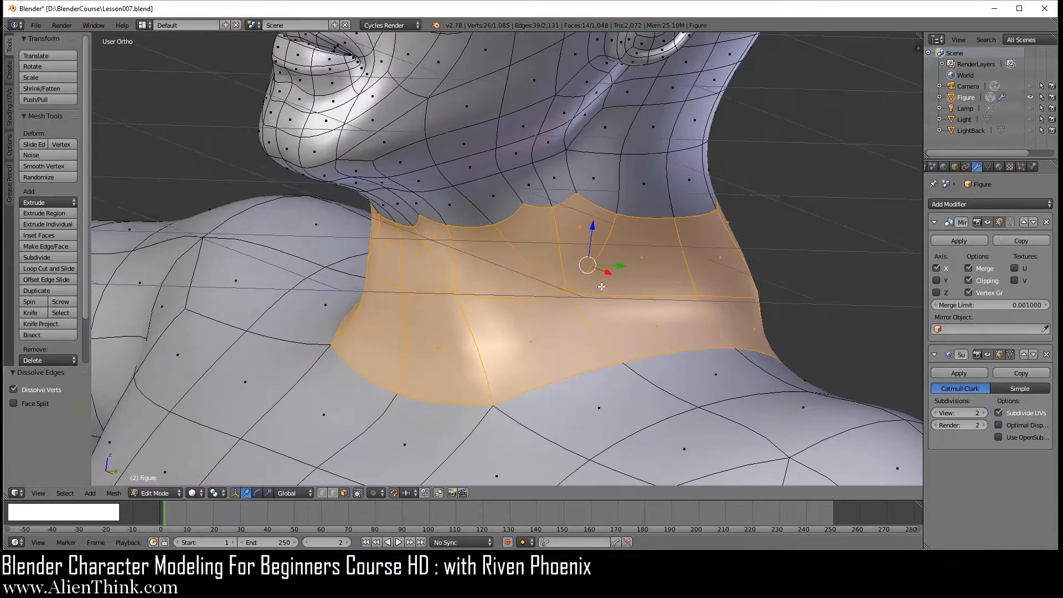
{"action": "key", "text": "KP_3"}
{"action": "key", "text": "w"}
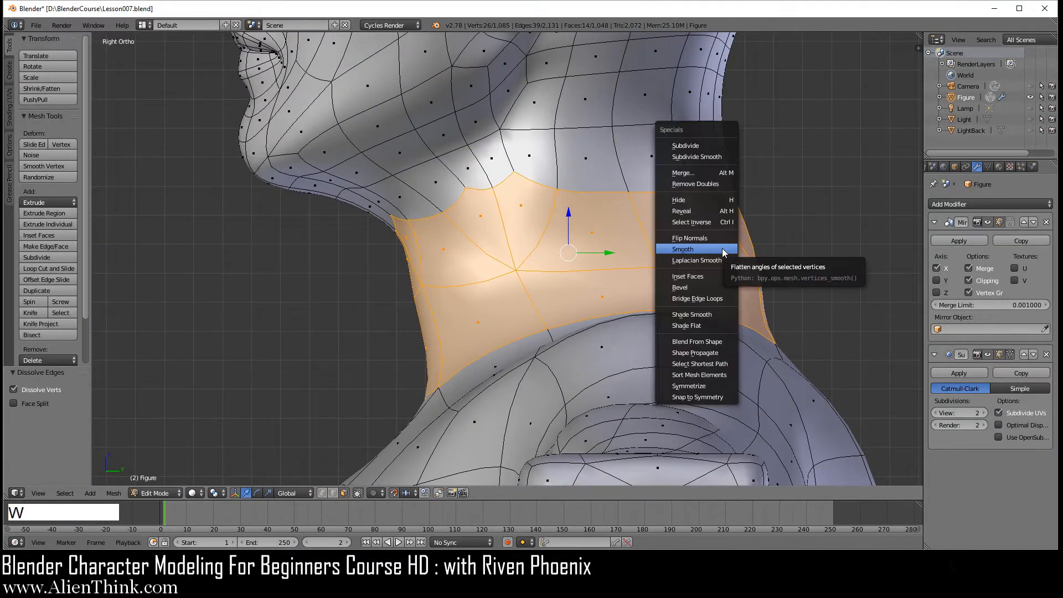
{"action": "left_click", "coordinate": [723, 249]}
{"action": "key", "text": "w"}
{"action": "left_click", "coordinate": [723, 249]}
{"action": "key", "text": "w"}
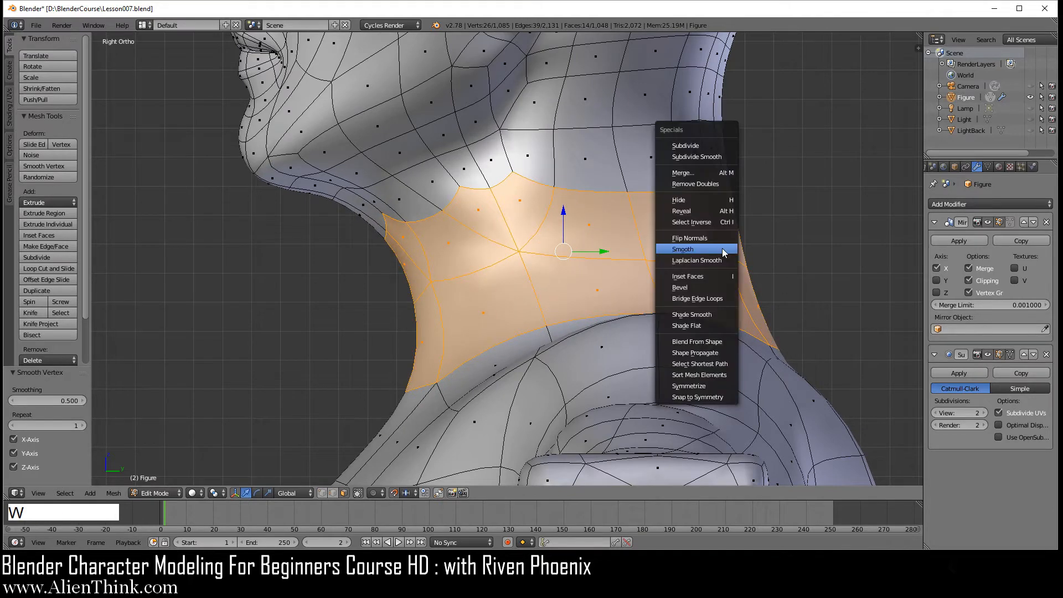
{"action": "left_click", "coordinate": [723, 248]}
Try rotating the edge shared by two adjacent faces on the front side of the neck, just above the lower neck loop.
{"action": "key", "text": "Tab"}
{"action": "scroll", "coordinate": [620, 257], "scroll_direction": "down", "scroll_amount": 3}
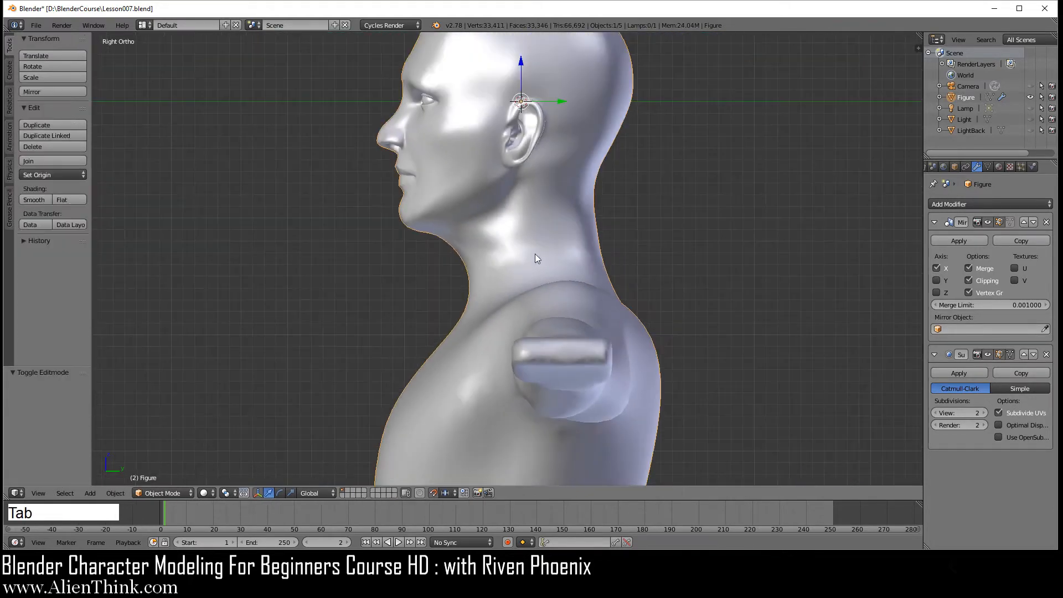
{"action": "middle_click_drag", "start_coordinate": [536, 254], "coordinate": [569, 223]}
{"action": "key", "text": "Tab"}
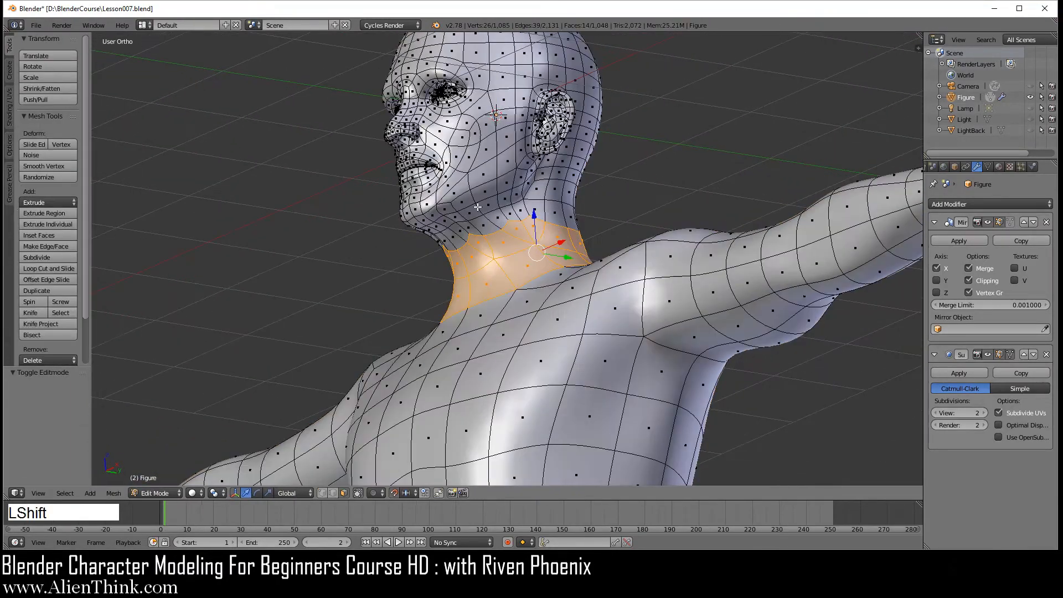
{"action": "middle_click_drag", "start_coordinate": [465, 249], "coordinate": [547, 266], "text": "shift"}
{"action": "scroll", "coordinate": [507, 281], "scroll_direction": "up", "scroll_amount": 4}
{"action": "key", "text": "KP_1"}
{"action": "key", "text": "a"}
{"action": "right_click", "coordinate": [545, 266]}
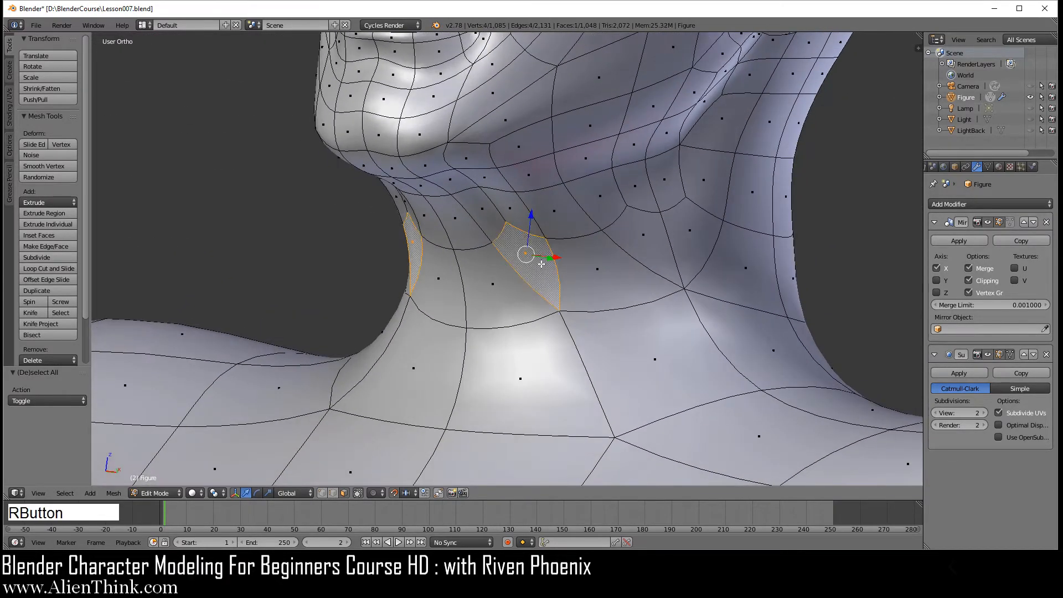
{"action": "right_click", "coordinate": [598, 270], "text": "shift"}
{"action": "key", "text": "ctrl+a"}
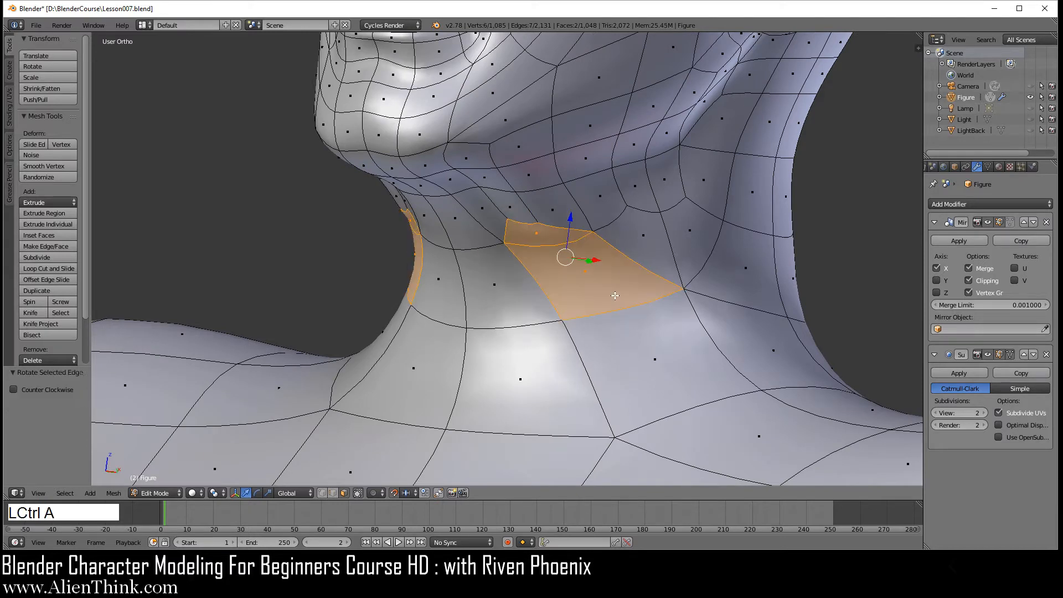
{"action": "key", "text": "ctrl+a"}
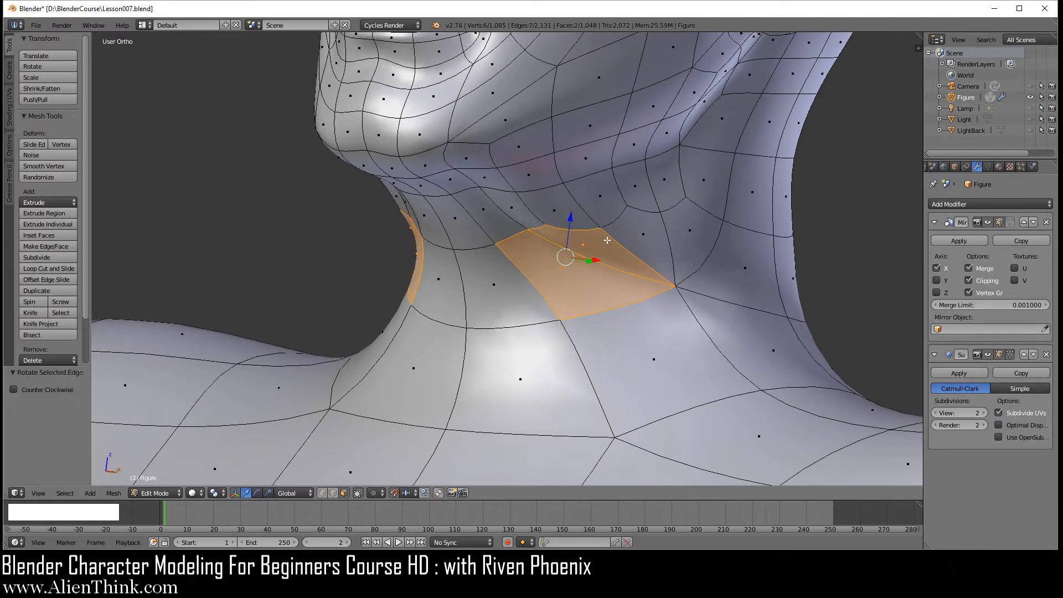
{"action": "key", "text": "ctrl+a"}
{"action": "key", "text": "a"}
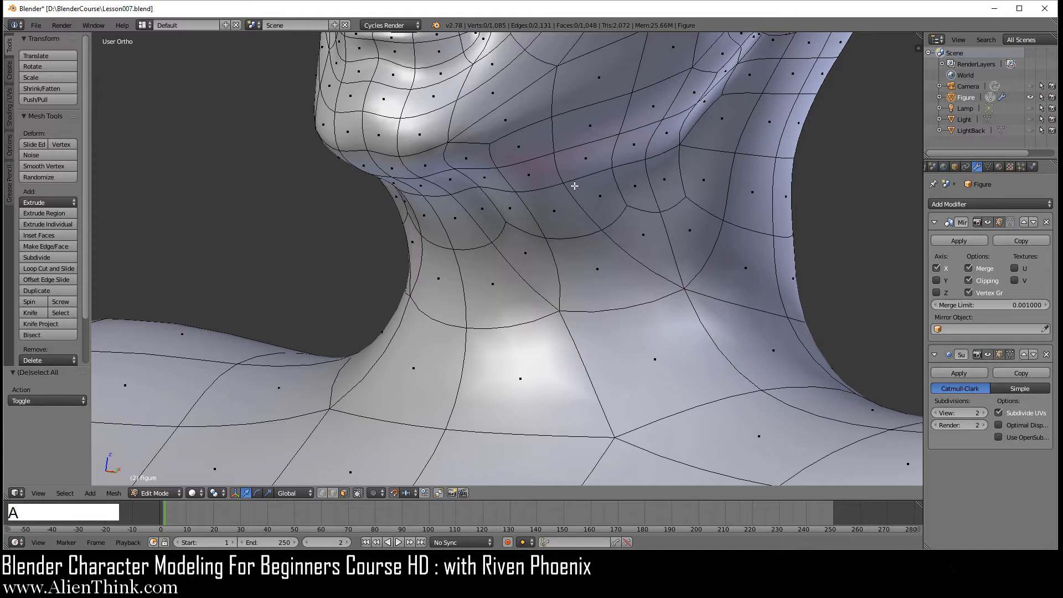
Try rotating the shared edge of the neighbouring face pair further back, on the side of the neck.
{"action": "middle_click_drag", "start_coordinate": [633, 263], "coordinate": [591, 272]}
{"action": "right_click", "coordinate": [637, 253]}
{"action": "right_click", "coordinate": [698, 277], "text": "shift"}
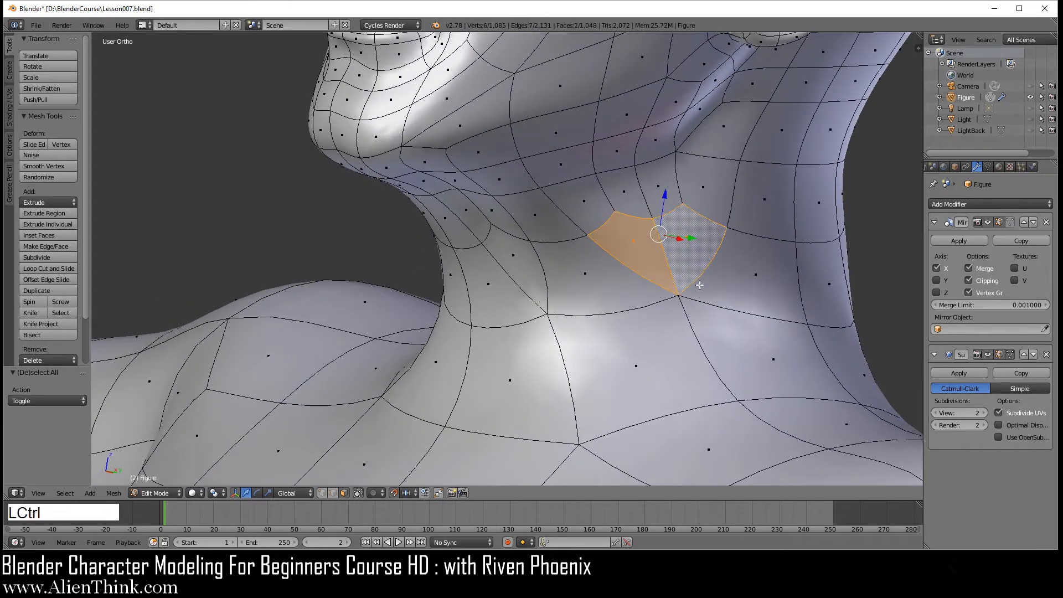
{"action": "key", "text": "ctrl+a"}
{"action": "key", "text": "ctrl+a"}
{"action": "key", "text": "ctrl+a"}
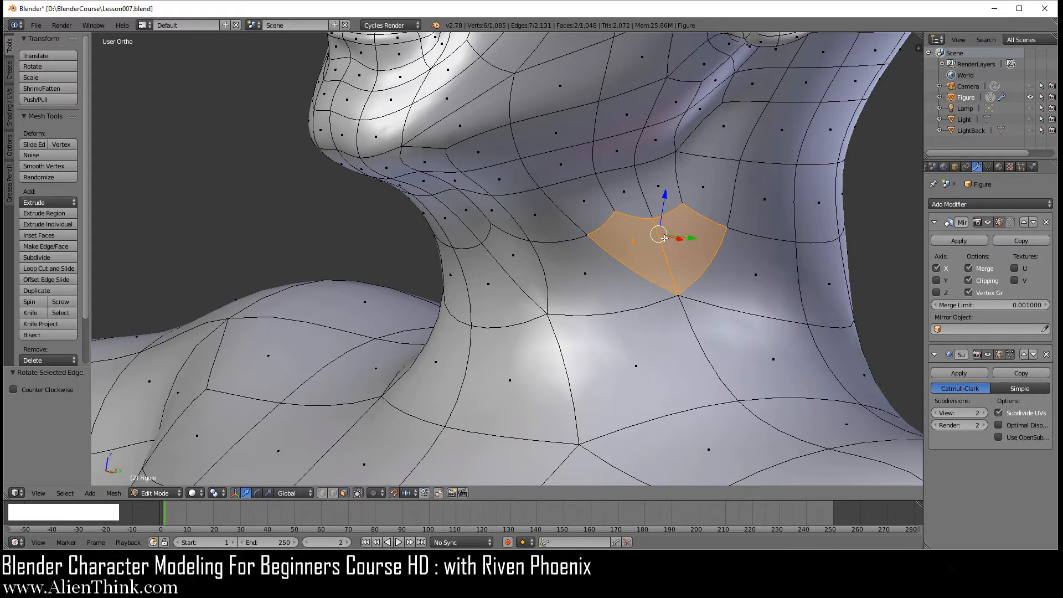
Try rotating the edge between the pointed side-neck face and the larger face directly behind it.
{"action": "middle_click_drag", "start_coordinate": [680, 338], "coordinate": [714, 311]}
{"action": "right_click", "coordinate": [704, 244]}
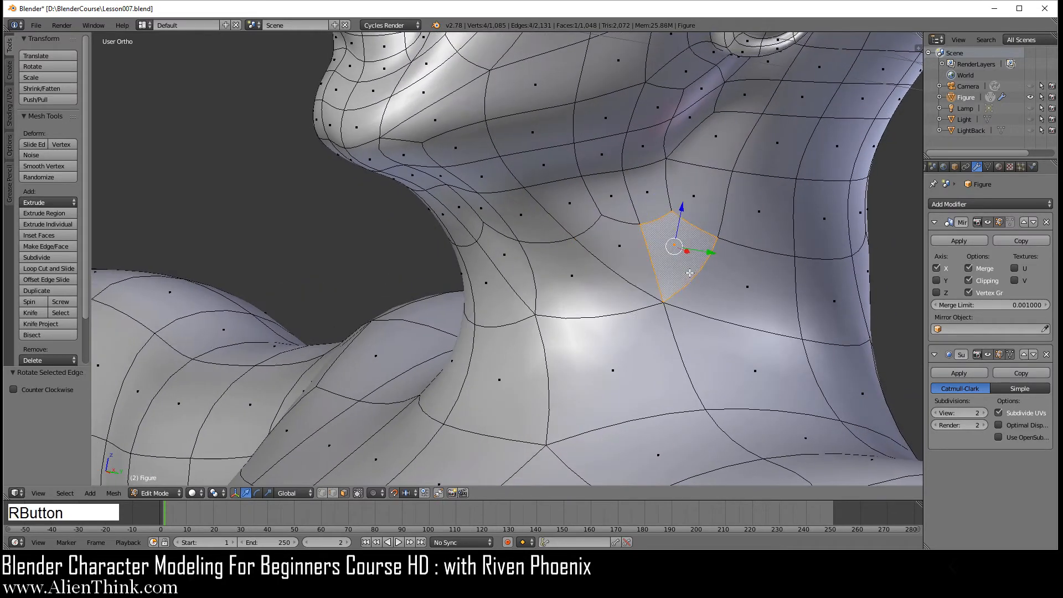
{"action": "right_click", "coordinate": [748, 309], "text": "shift"}
{"action": "key", "text": "ctrl+a"}
{"action": "key", "text": "ctrl+a"}
{"action": "key", "text": "ctrl+a"}
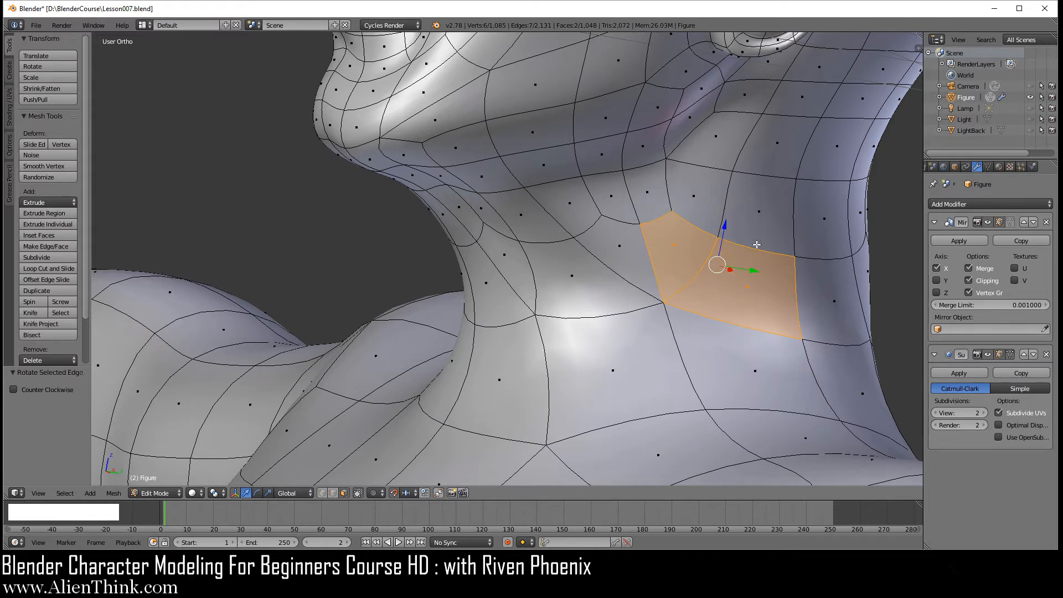
Reselect the pointed side-neck face with the larger face behind it and cycle their shared edge through its rotations again.
{"action": "middle_click_drag", "start_coordinate": [627, 245], "coordinate": [533, 240], "text": "shift"}
{"action": "right_click", "coordinate": [579, 227]}
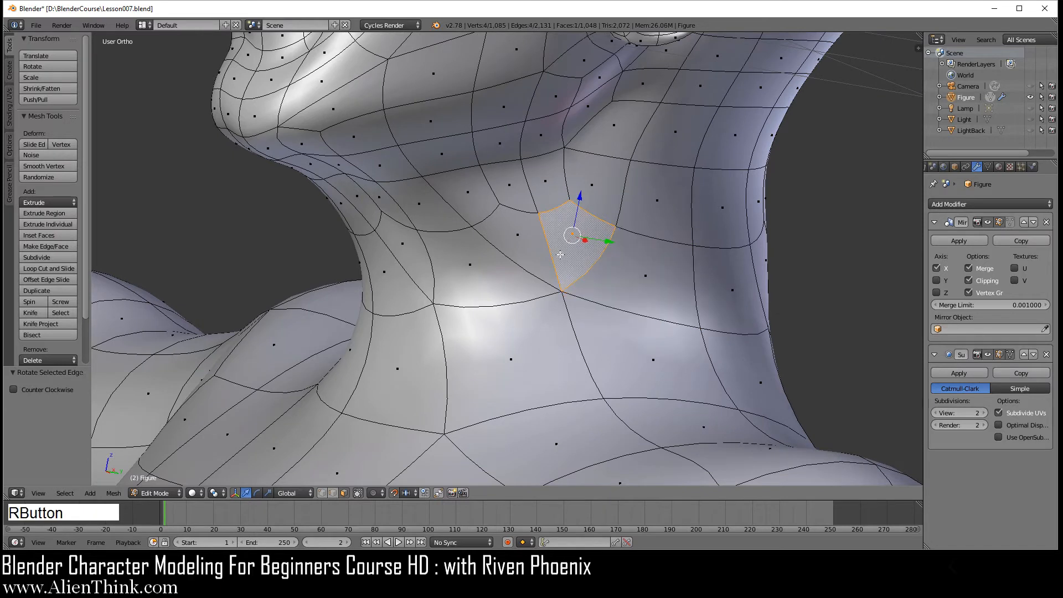
{"action": "right_click", "coordinate": [626, 267]}
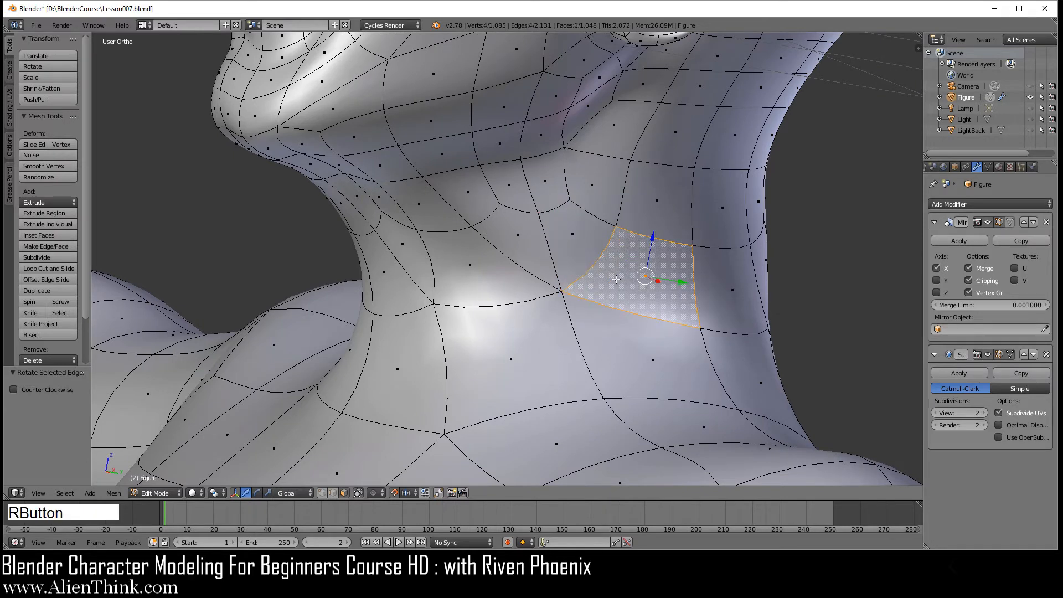
{"action": "right_click", "coordinate": [576, 244], "text": "shift"}
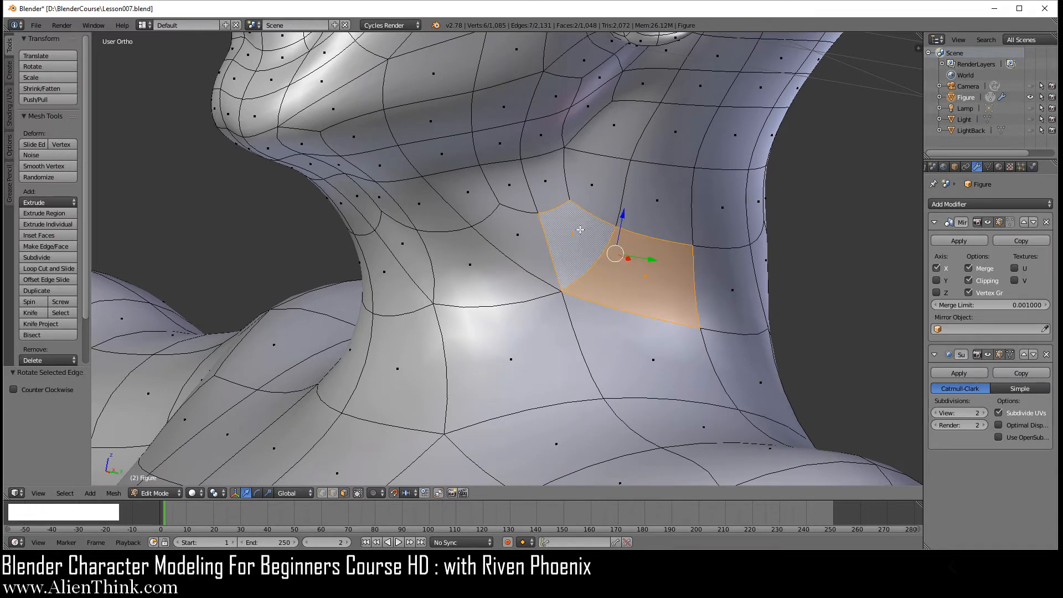
{"action": "key", "text": "ctrl"}
{"action": "key", "text": "ctrl"}
{"action": "key", "text": "ctrl+a"}
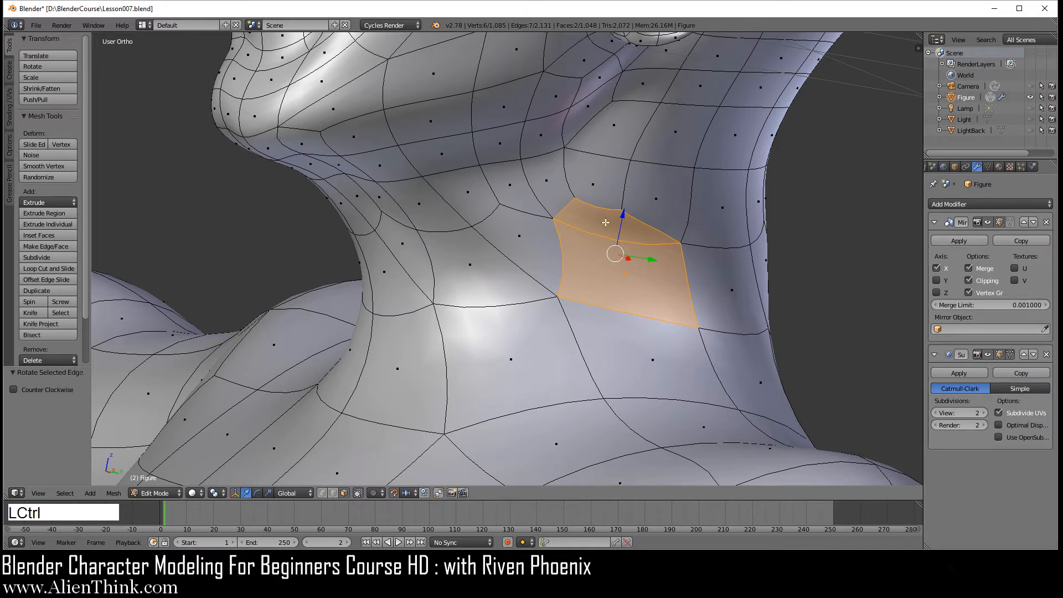
{"action": "key", "text": "ctrl+a"}
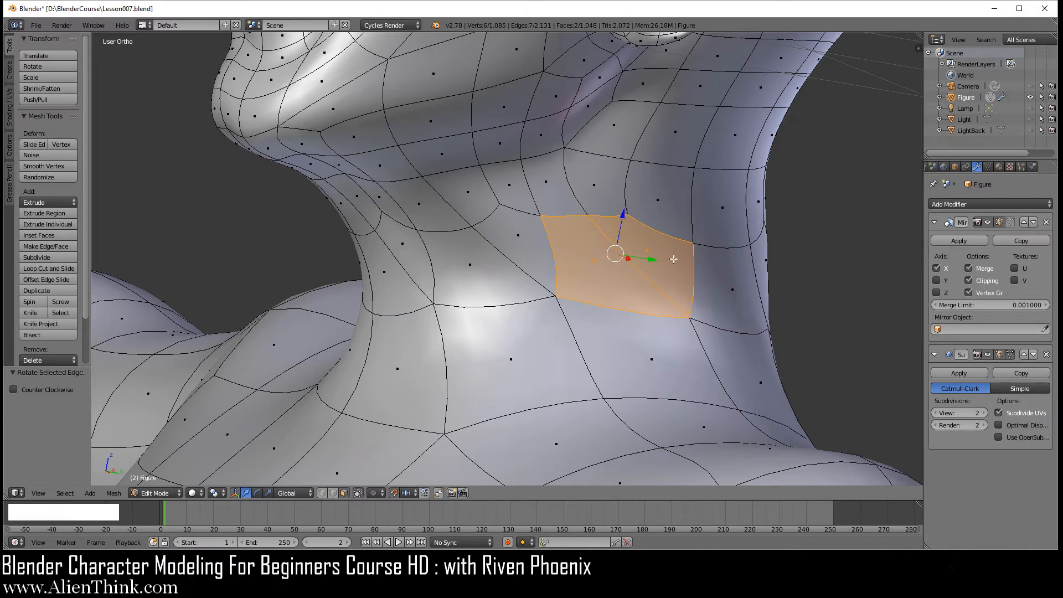
{"action": "key", "text": "ctrl+a"}
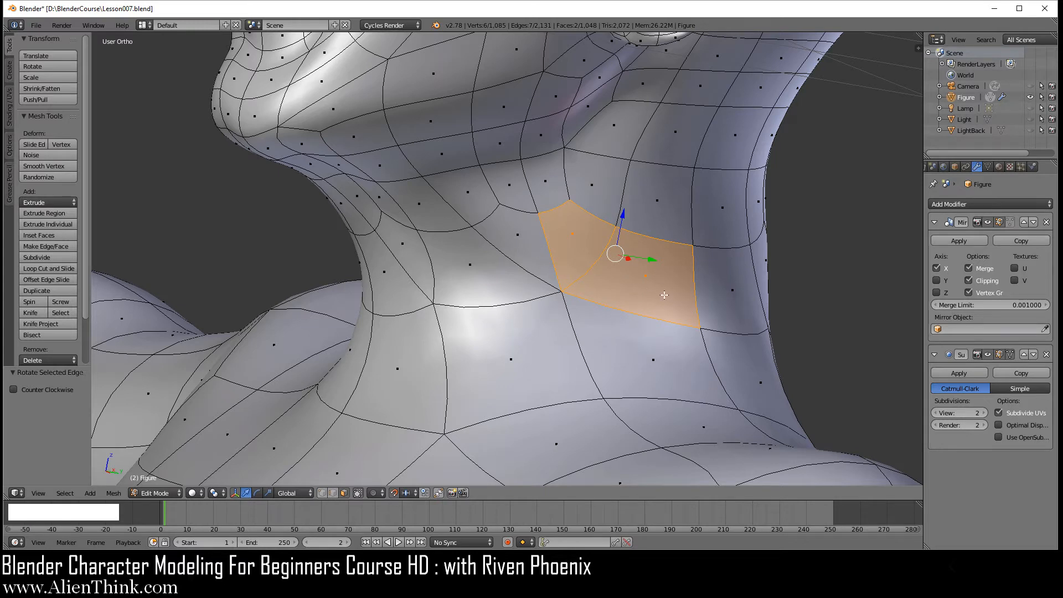
{"action": "key", "text": "ctrl+a"}
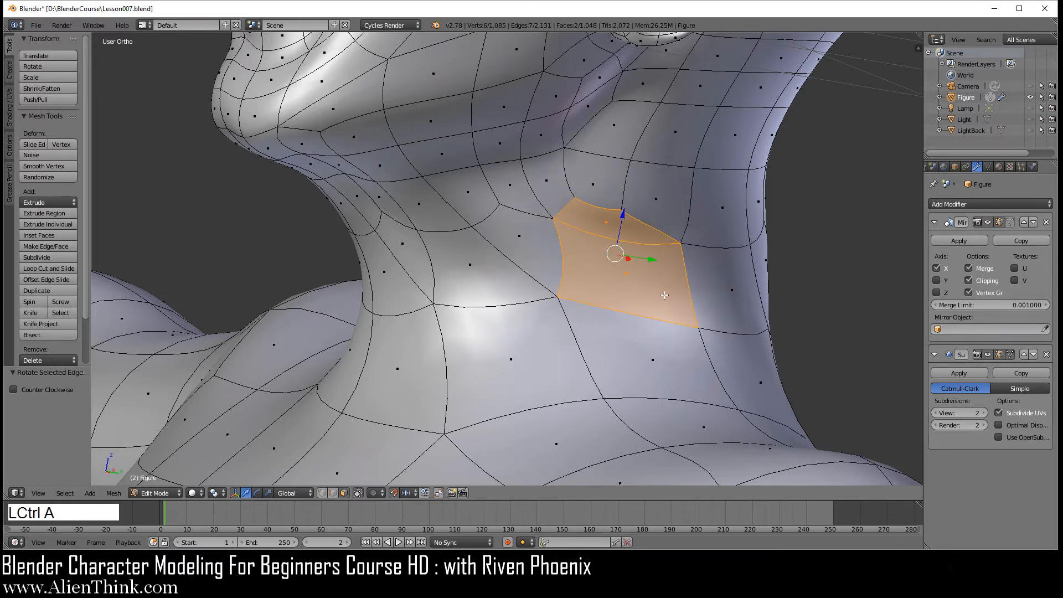
{"action": "key", "text": "ctrl+a"}
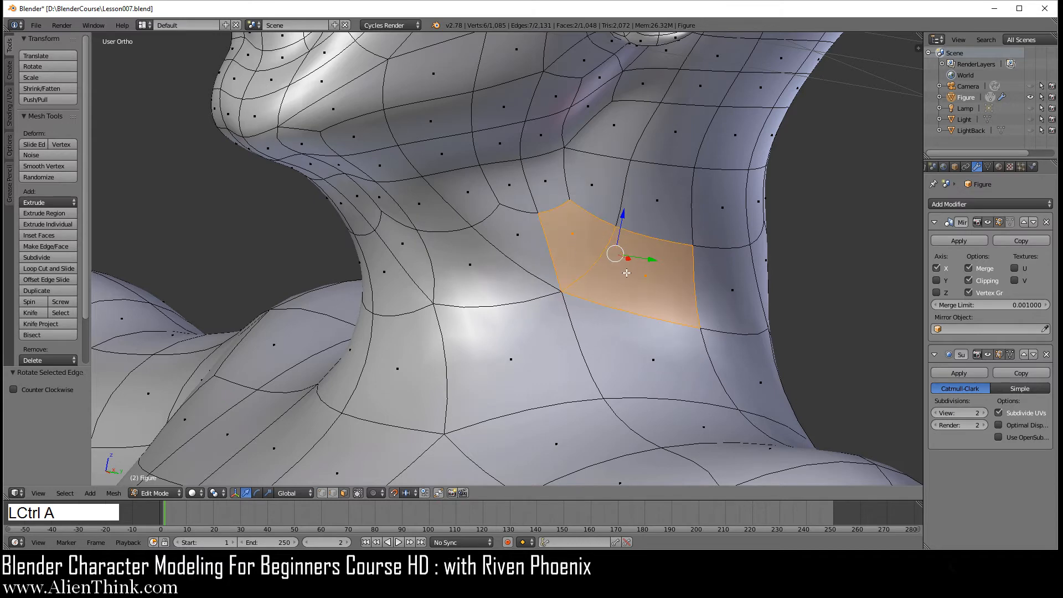
{"action": "key", "text": "a"}
Select three upper front neck faces and the three under-chin faces above them, and smooth their vertices twice.
{"action": "middle_click_drag", "start_coordinate": [465, 254], "coordinate": [554, 242]}
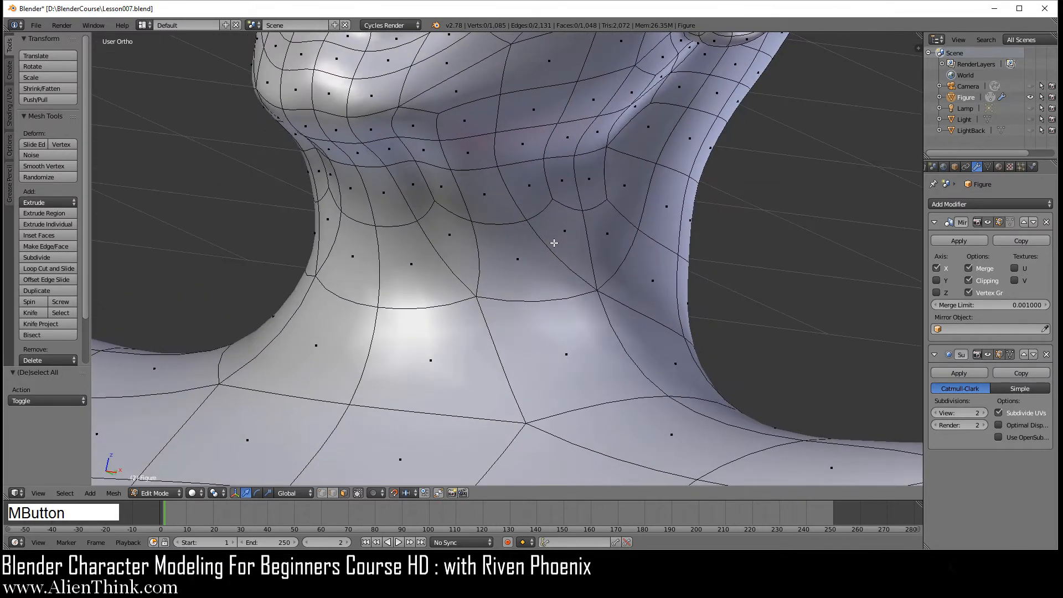
{"action": "middle_click_drag", "start_coordinate": [456, 235], "coordinate": [451, 209], "text": "shift"}
{"action": "right_click", "coordinate": [448, 242]}
{"action": "right_click", "coordinate": [473, 243], "text": "shift"}
{"action": "right_click", "coordinate": [426, 256], "text": "shift"}
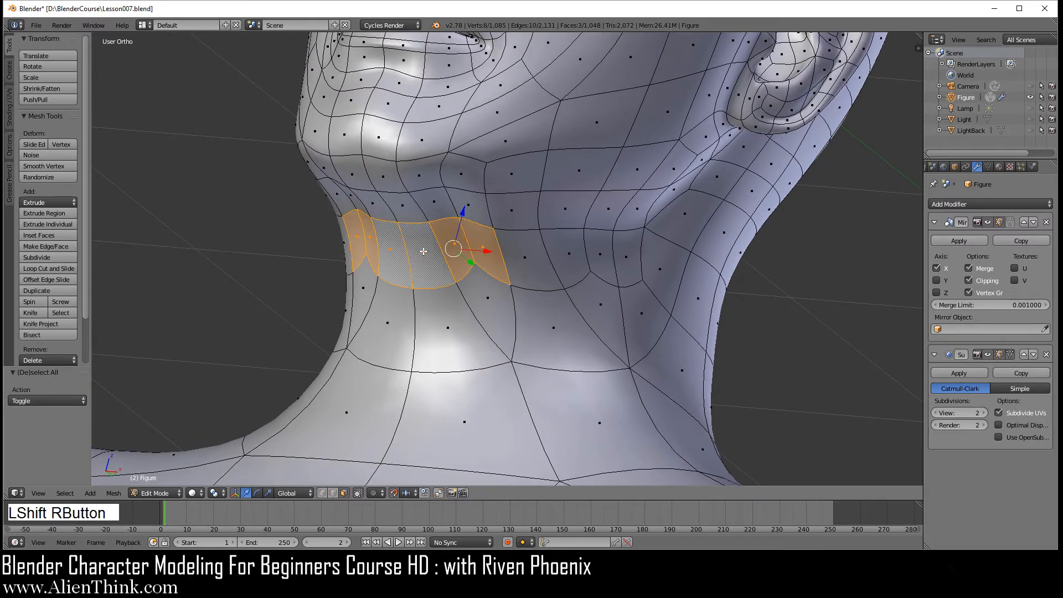
{"action": "right_click", "coordinate": [432, 207], "text": "shift"}
{"action": "right_click", "coordinate": [390, 204], "text": "shift"}
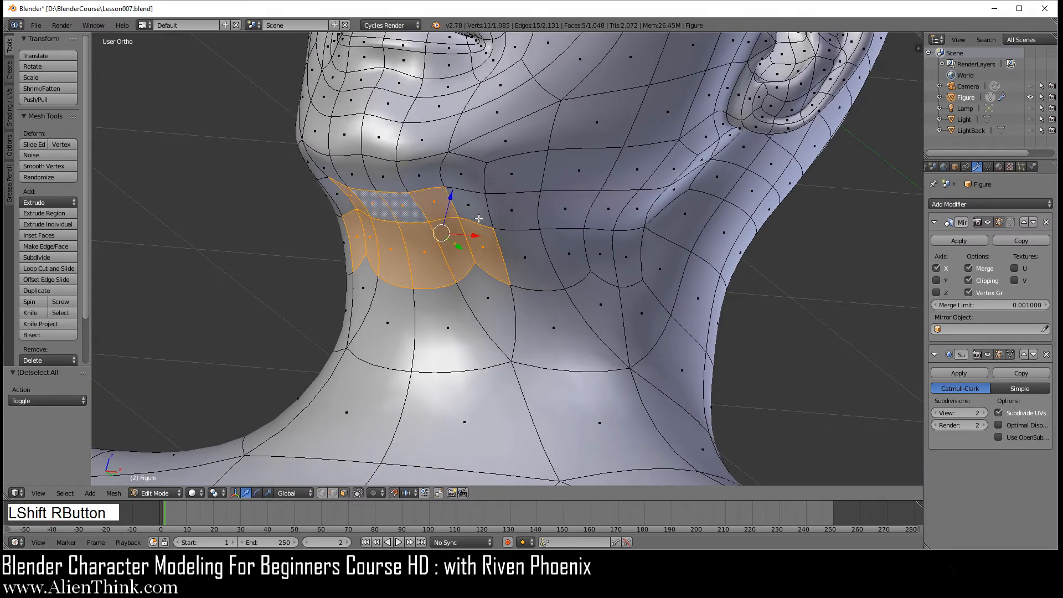
{"action": "right_click", "coordinate": [473, 210], "text": "shift"}
{"action": "key", "text": "w"}
{"action": "left_click", "coordinate": [652, 277]}
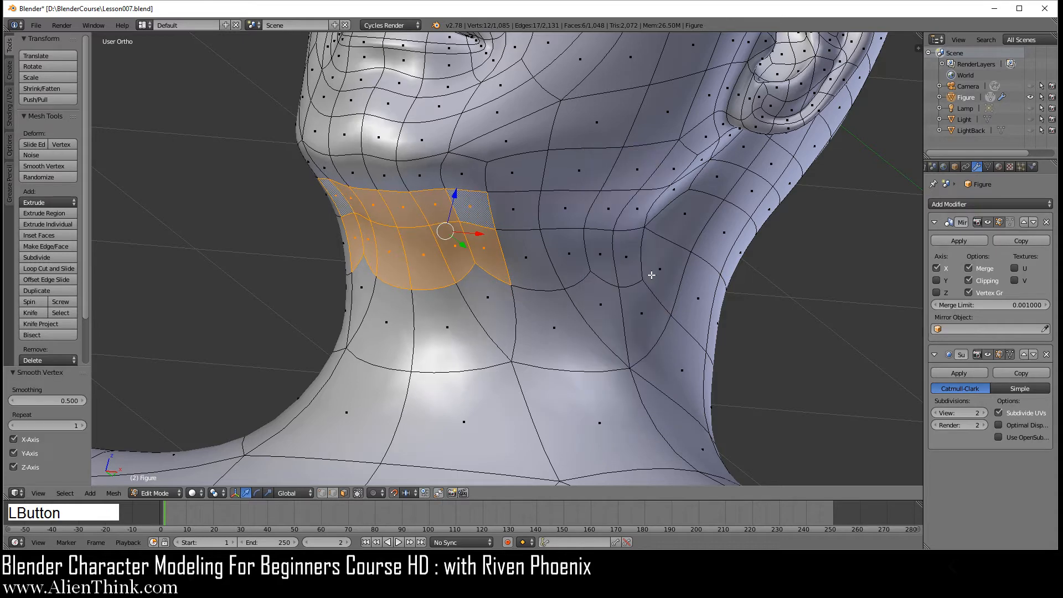
{"action": "key", "text": "w"}
{"action": "left_click", "coordinate": [652, 276]}
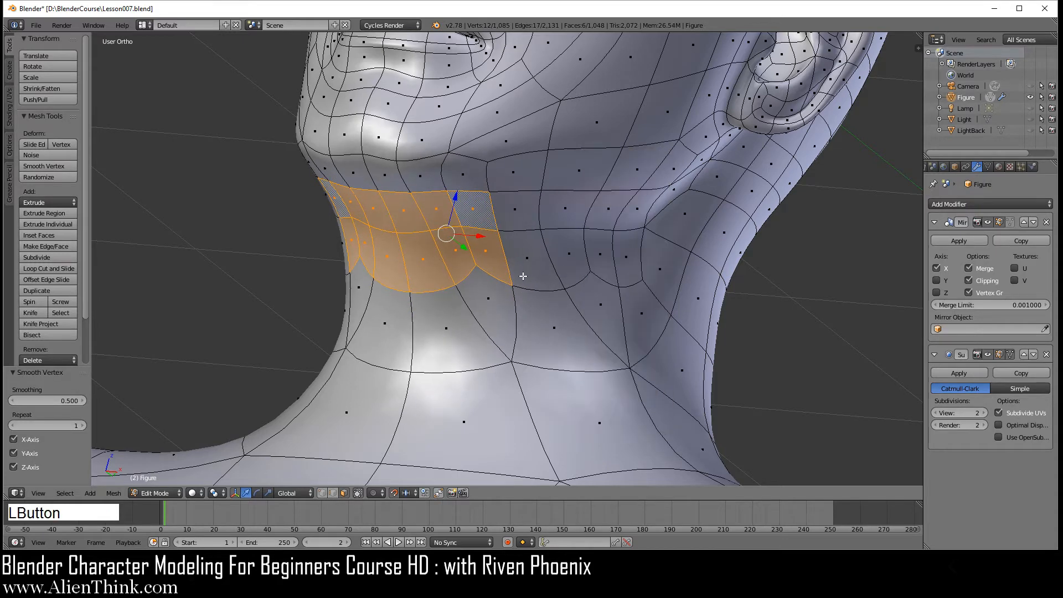
Examine the smoothed neck and head in object mode from the front and side views.
{"action": "key", "text": "Tab"}
{"action": "middle_click_drag", "start_coordinate": [546, 295], "coordinate": [346, 275]}
{"action": "middle_click_drag", "start_coordinate": [618, 307], "coordinate": [636, 312]}
{"action": "key", "text": "3"}
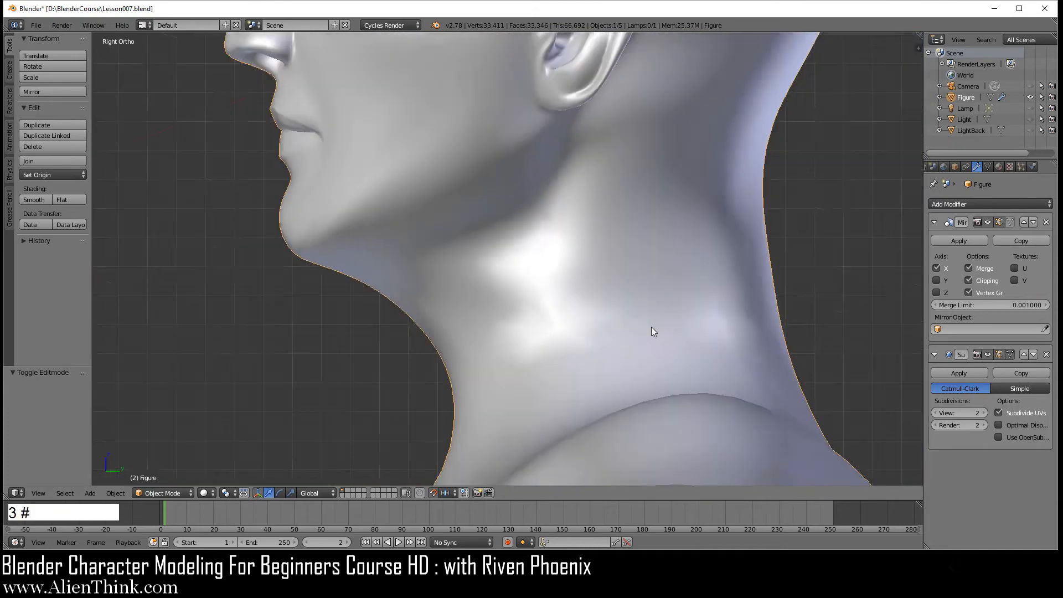
{"action": "scroll", "coordinate": [652, 327], "scroll_direction": "down", "scroll_amount": 3}
{"action": "middle_click_drag", "start_coordinate": [697, 334], "coordinate": [606, 298], "text": "shift"}
{"action": "key", "text": "Tab"}
Select the two stacked faces beside the mirror line at the back base of the neck and move them backward 0.200 along Y.
{"action": "middle_click_drag", "start_coordinate": [624, 252], "coordinate": [537, 258]}
{"action": "right_click", "coordinate": [541, 268]}
{"action": "right_click", "coordinate": [583, 307], "text": "shift"}
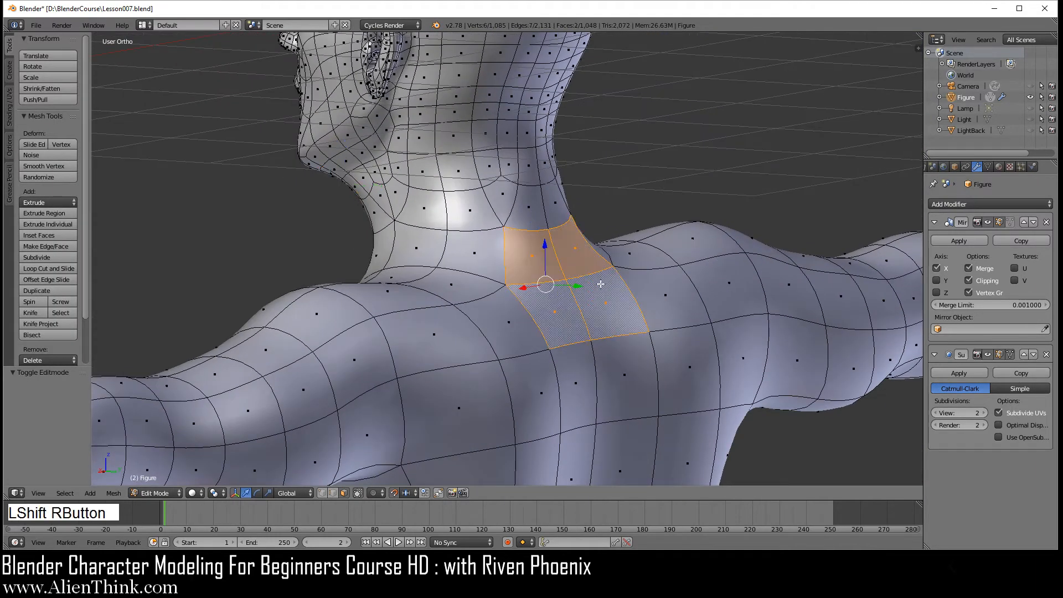
{"action": "key", "text": "3"}
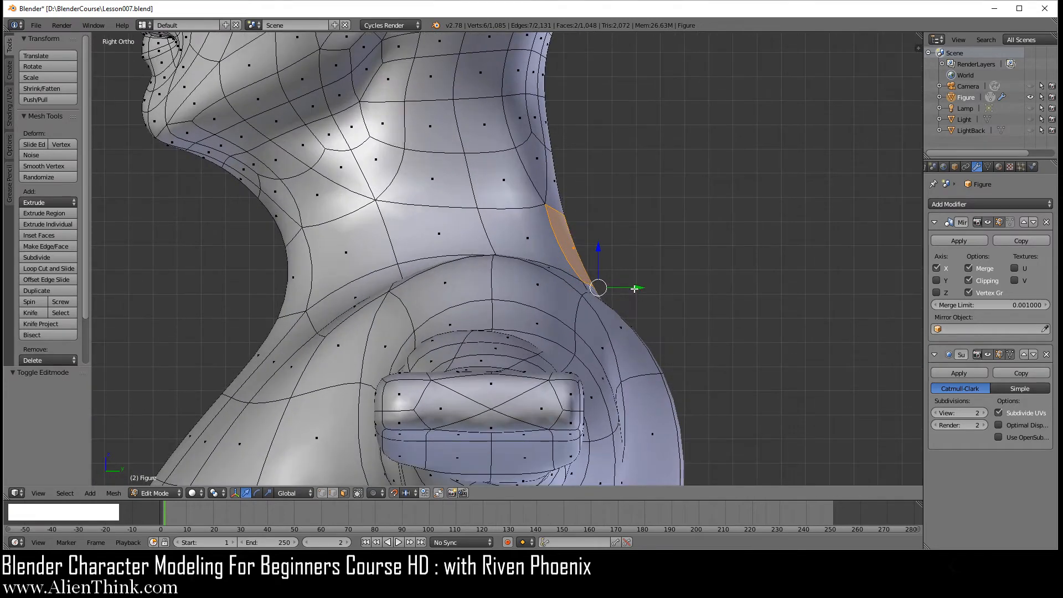
{"action": "scroll", "coordinate": [634, 289], "scroll_direction": "down", "scroll_amount": 2}
{"action": "left_click_drag", "start_coordinate": [613, 279], "coordinate": [653, 277]}
Smooth the vertices of the two selected back-of-neck faces three times and clear the selection.
{"action": "key", "text": "w"}
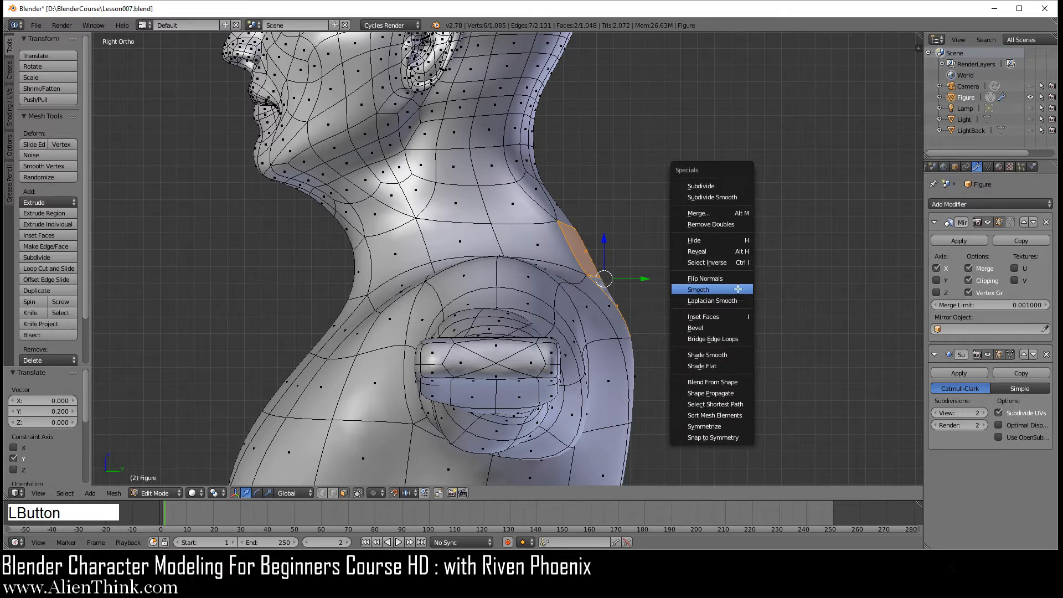
{"action": "left_click", "coordinate": [739, 290]}
{"action": "key", "text": "w"}
{"action": "left_click", "coordinate": [738, 289]}
{"action": "key", "text": "w"}
{"action": "left_click", "coordinate": [738, 289]}
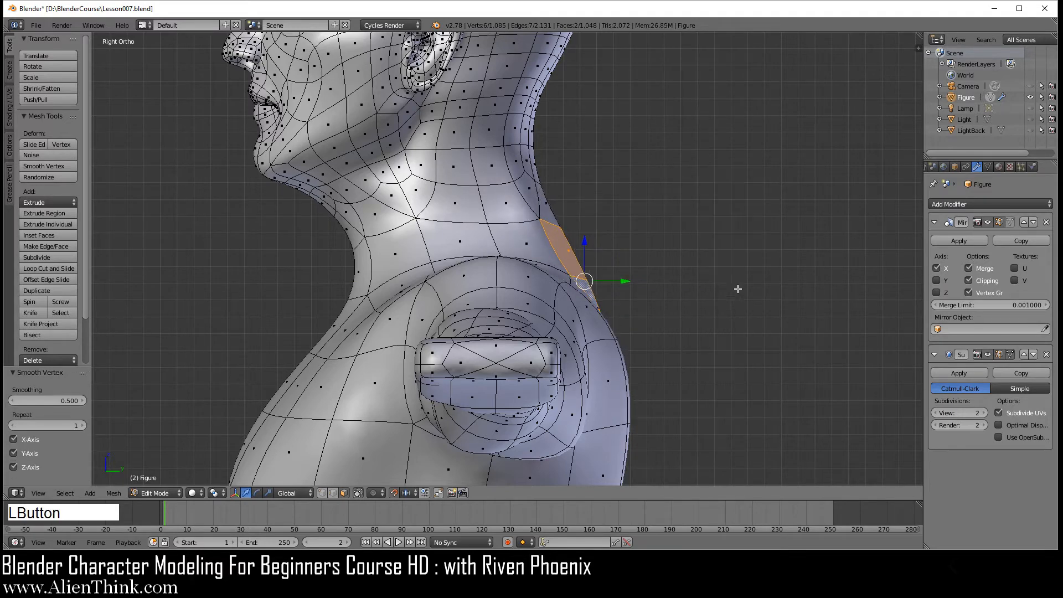
{"action": "key", "text": "a"}
In vertex select mode, select the two stacked vertices below the buttock at the back of the thigh and move them -0.200 along Z.
{"action": "scroll", "coordinate": [710, 296], "scroll_direction": "down", "scroll_amount": 2}
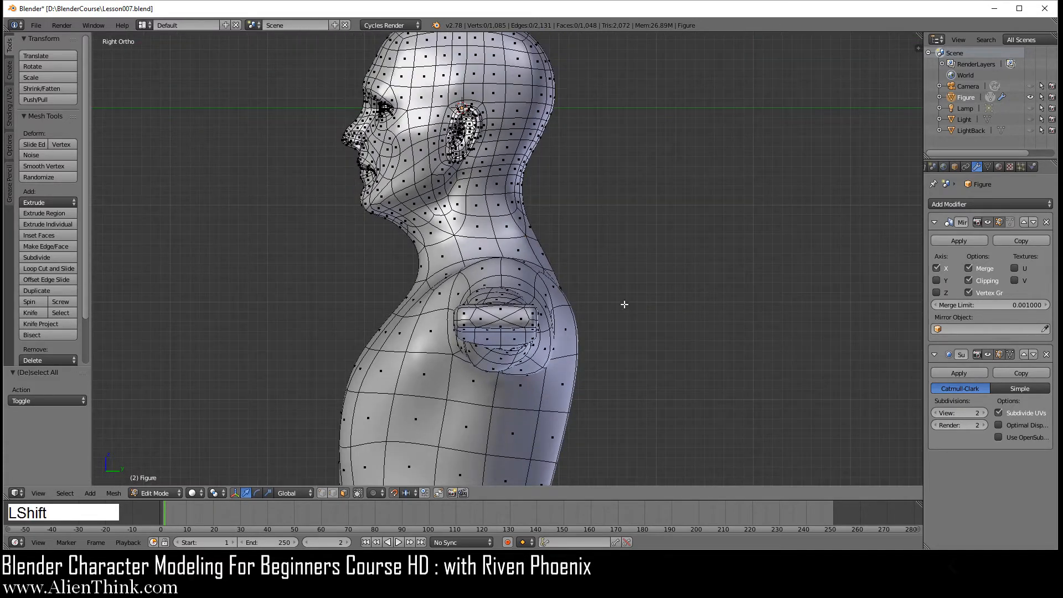
{"action": "middle_click_drag", "start_coordinate": [625, 304], "coordinate": [586, 221], "text": "shift"}
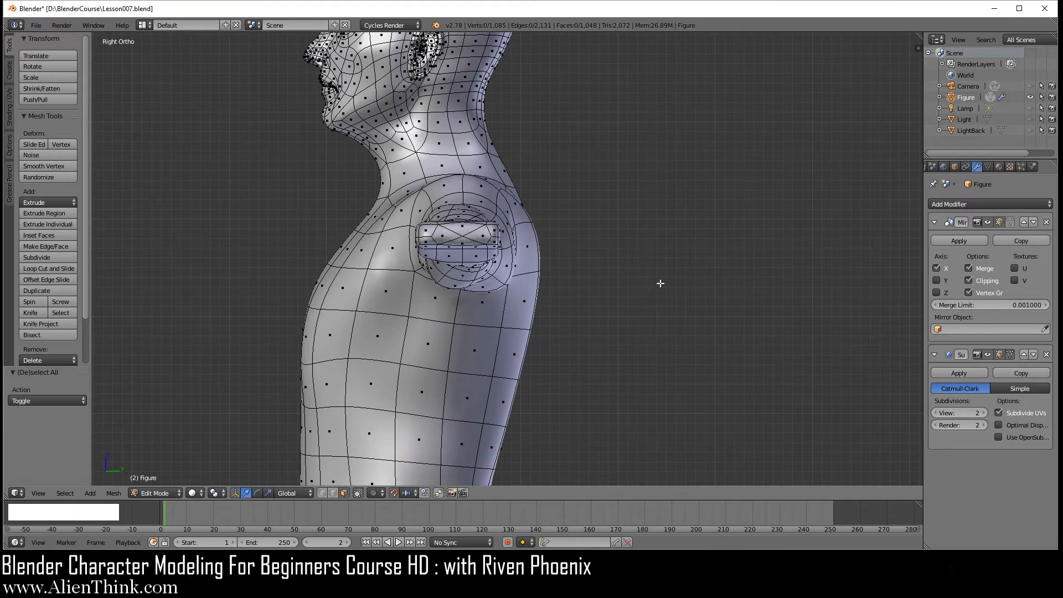
{"action": "scroll", "coordinate": [588, 357], "scroll_direction": "down", "scroll_amount": 2}
{"action": "middle_click_drag", "start_coordinate": [570, 363], "coordinate": [604, 243], "text": "shift"}
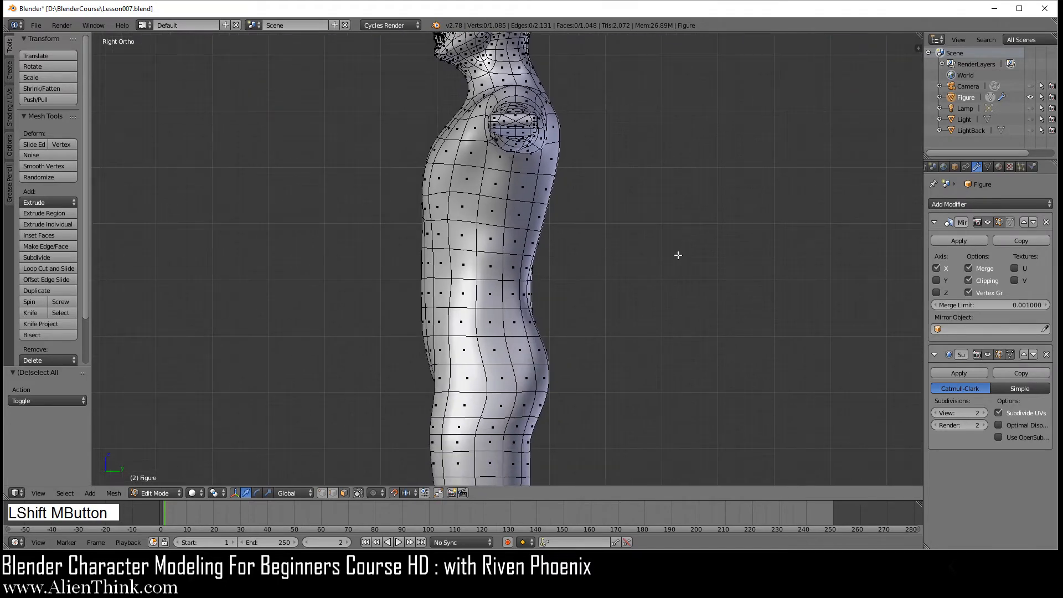
{"action": "key", "text": "ctrl+KP_1"}
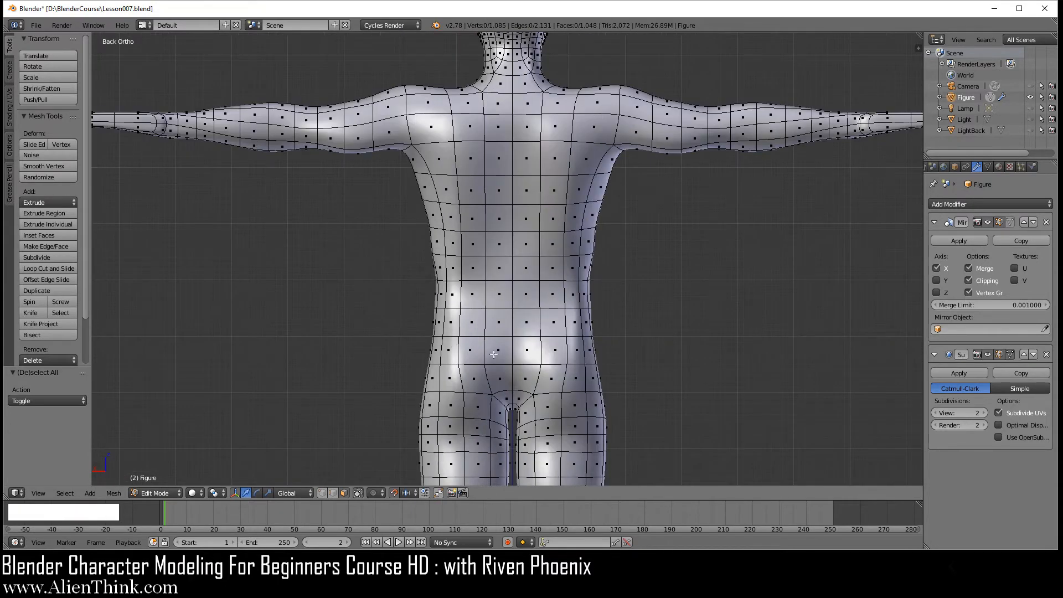
{"action": "middle_click_drag", "start_coordinate": [505, 344], "coordinate": [507, 187], "text": "shift"}
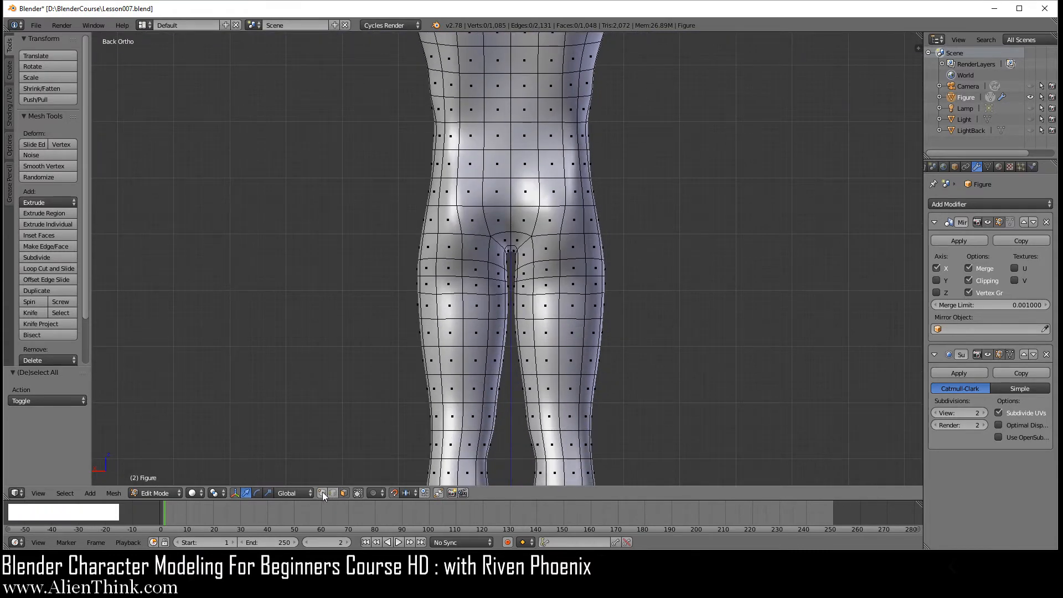
{"action": "left_click", "coordinate": [323, 492]}
{"action": "scroll", "coordinate": [466, 324], "scroll_direction": "up", "scroll_amount": 1}
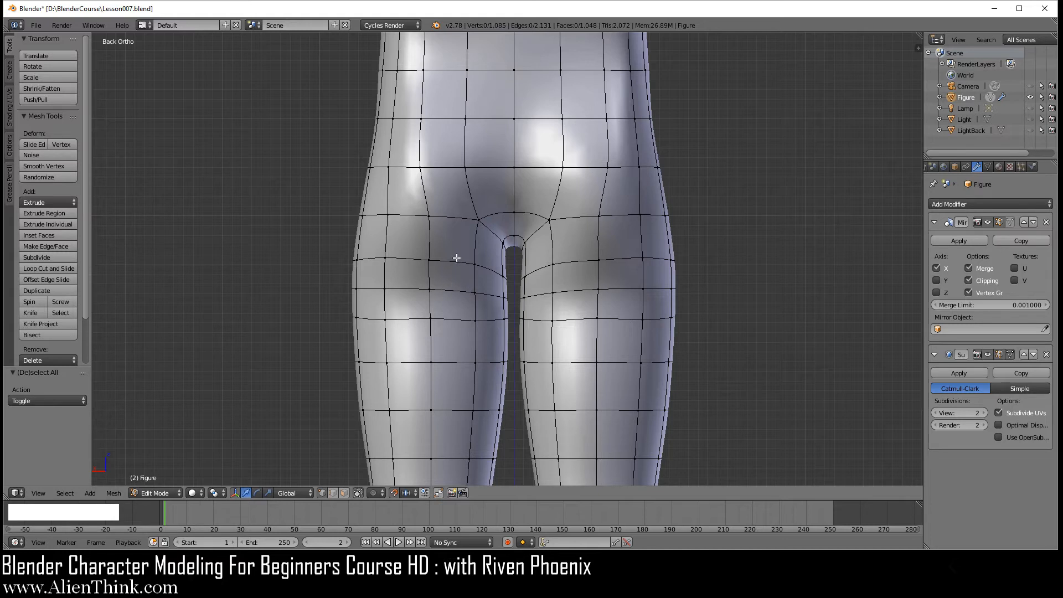
{"action": "right_click", "coordinate": [429, 263]}
{"action": "right_click", "coordinate": [430, 289], "text": "shift"}
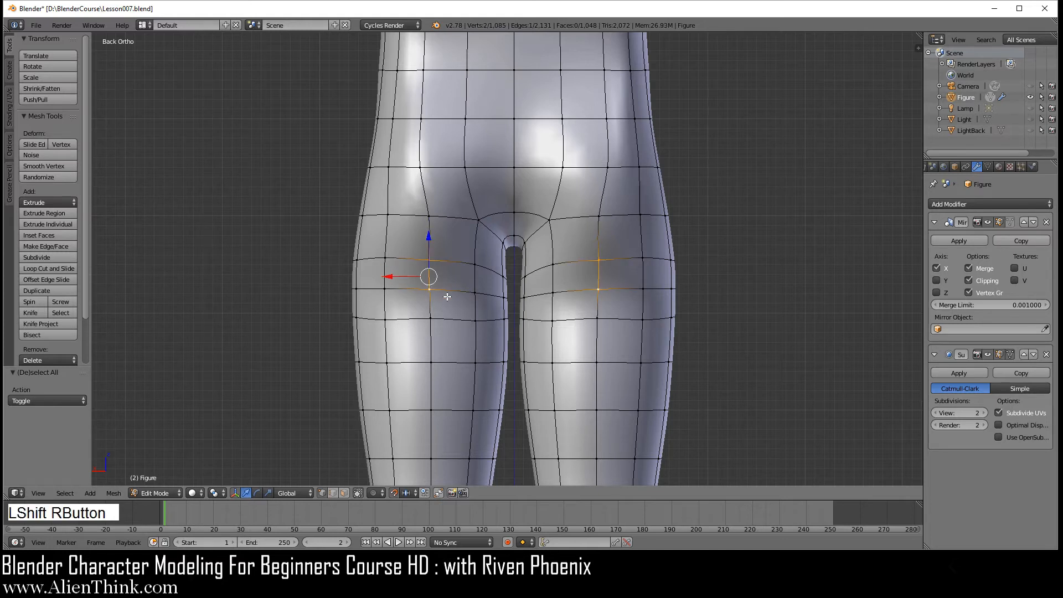
{"action": "left_click_drag", "start_coordinate": [429, 237], "coordinate": [427, 261]}
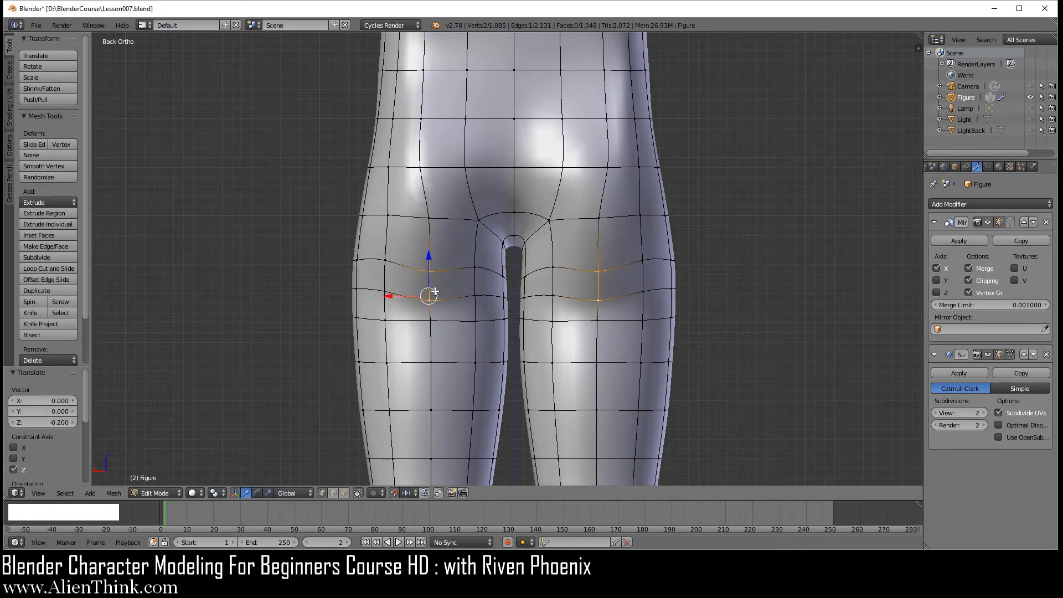
Select the two inner buttock vertices beside the crotch, move them back 0.200 along Y, rotate them 15° in side view and shift them another 0.100.
{"action": "right_click", "coordinate": [476, 267]}
{"action": "right_click", "coordinate": [480, 223], "text": "shift"}
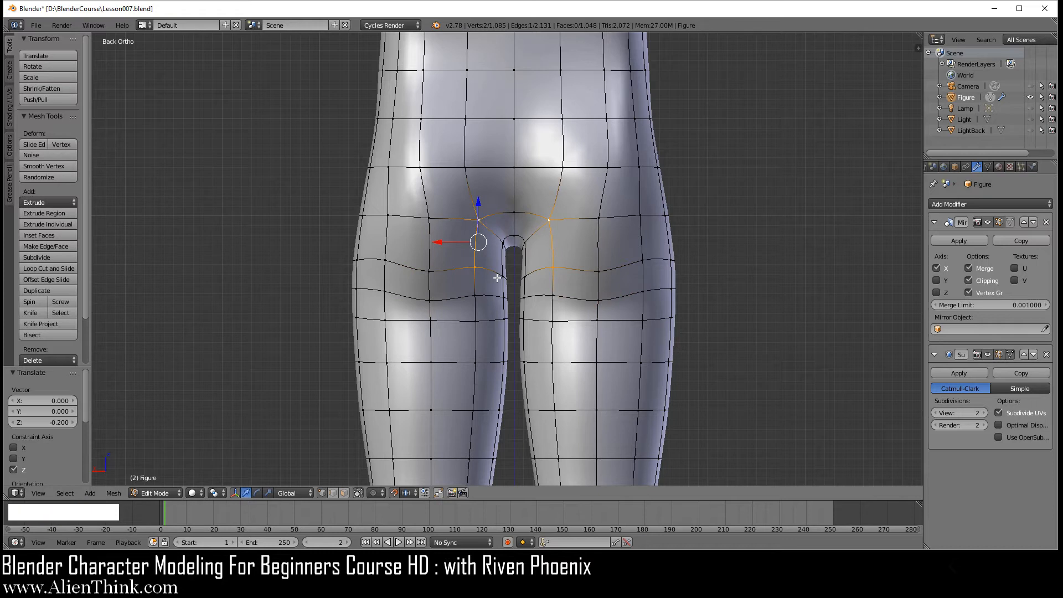
{"action": "key", "text": "KP_3"}
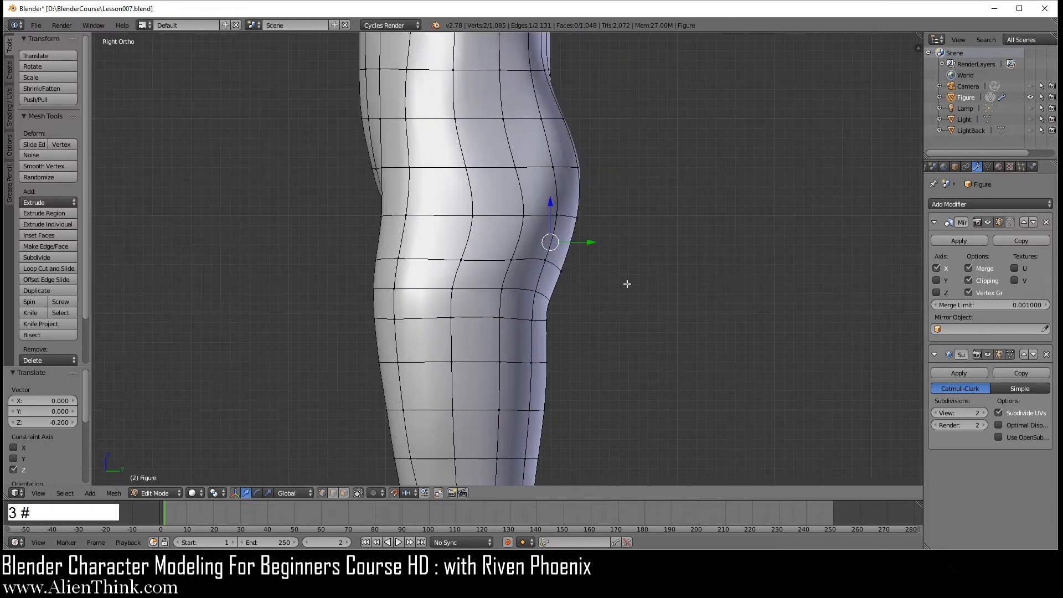
{"action": "key", "text": "z"}
{"action": "left_click_drag", "start_coordinate": [608, 235], "coordinate": [632, 234]}
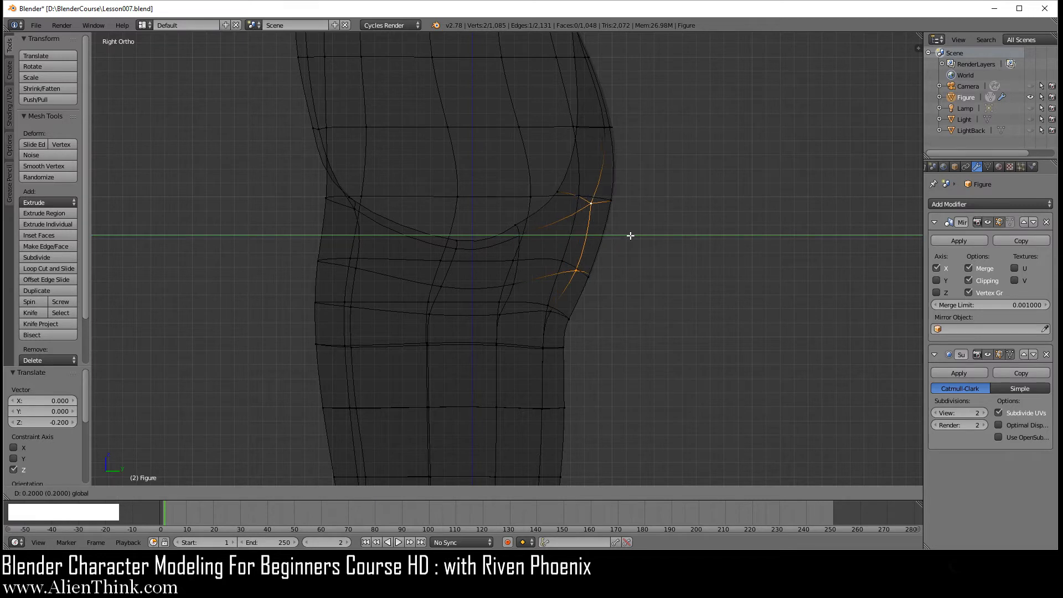
{"action": "key", "text": "r"}
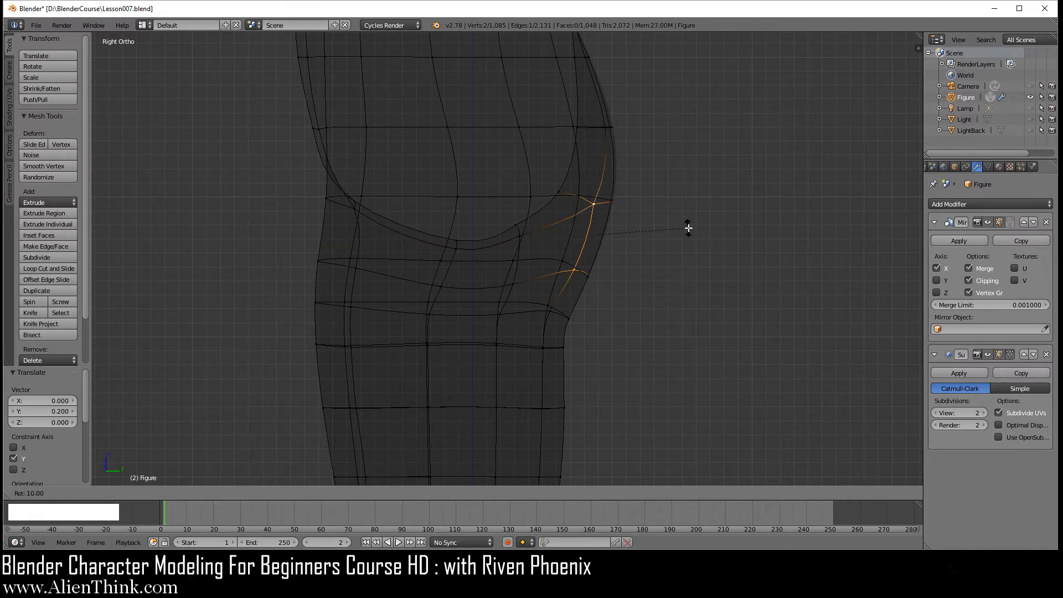
{"action": "left_click", "coordinate": [689, 237]}
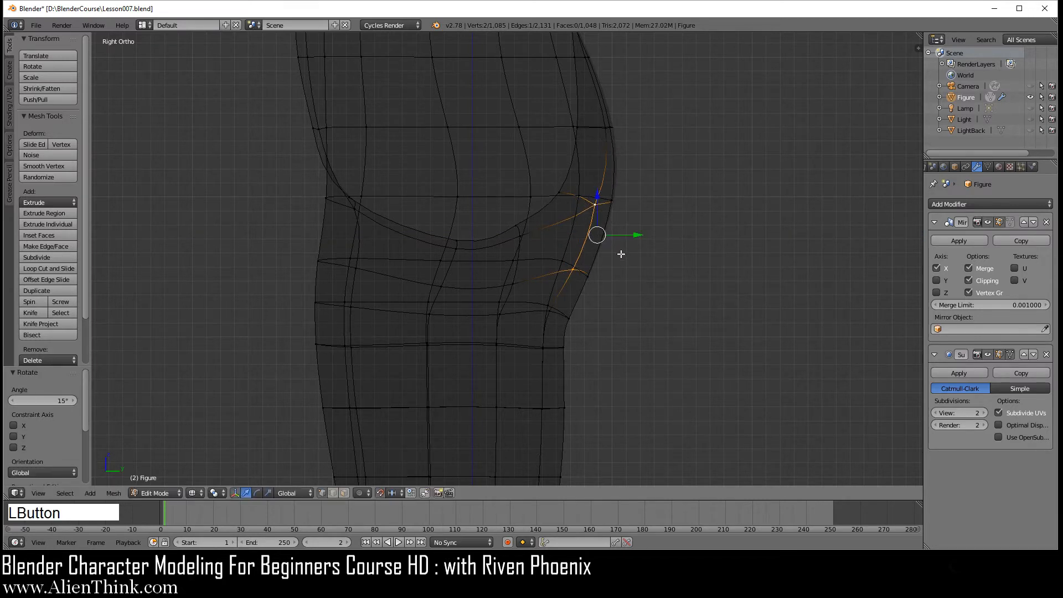
{"action": "left_click_drag", "start_coordinate": [637, 235], "coordinate": [648, 238]}
{"action": "key", "text": "z"}
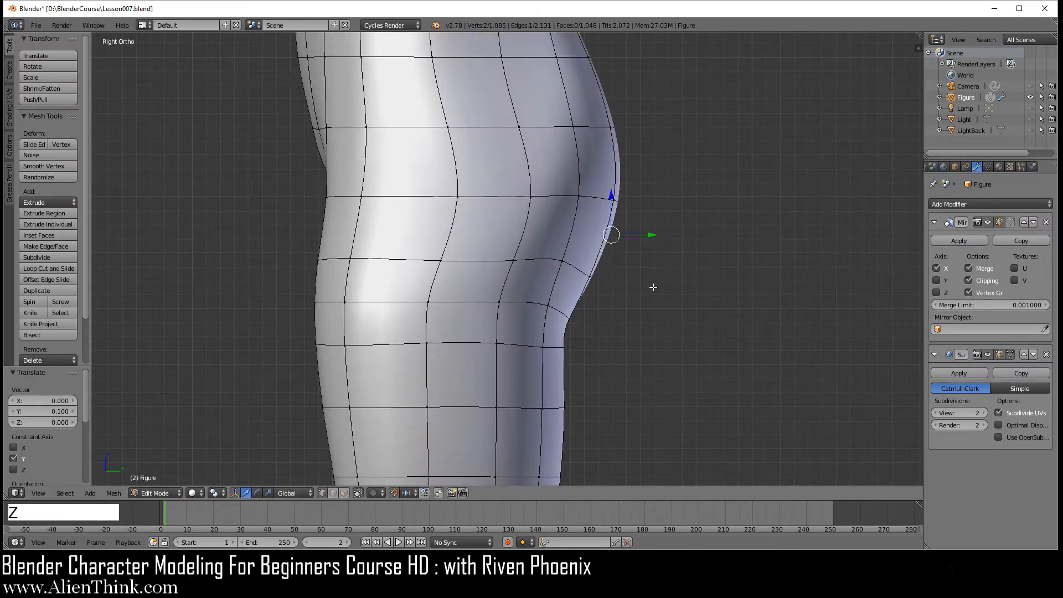
Move the two inner buttock vertices -0.300 along X toward the midline, and the vertex directly above them -0.400 along X.
{"action": "middle_click_drag", "start_coordinate": [653, 287], "coordinate": [496, 261]}
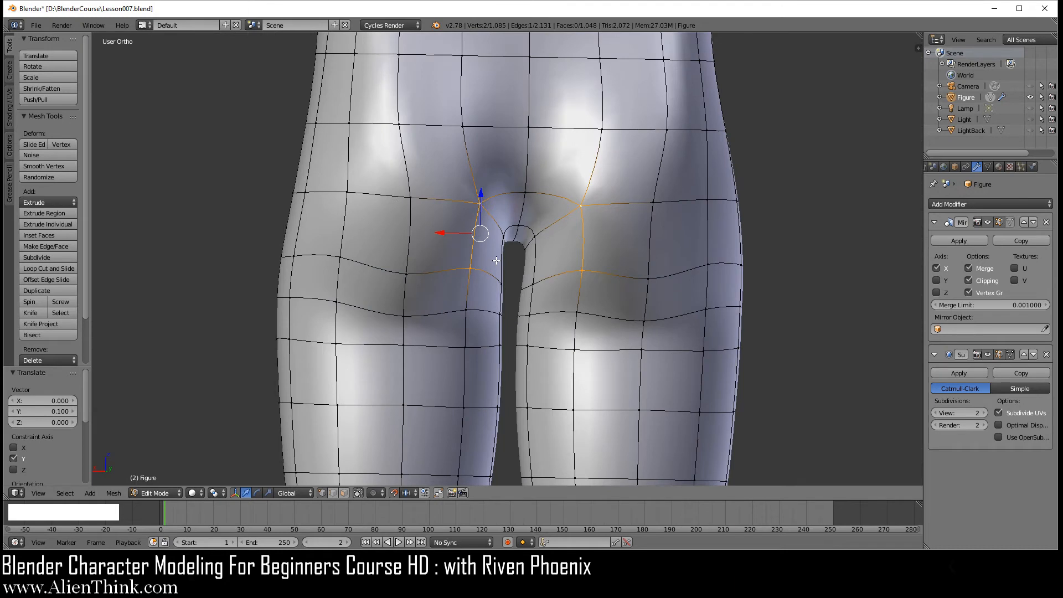
{"action": "key", "text": "ctrl"}
{"action": "key", "text": "ctrl+KP_1"}
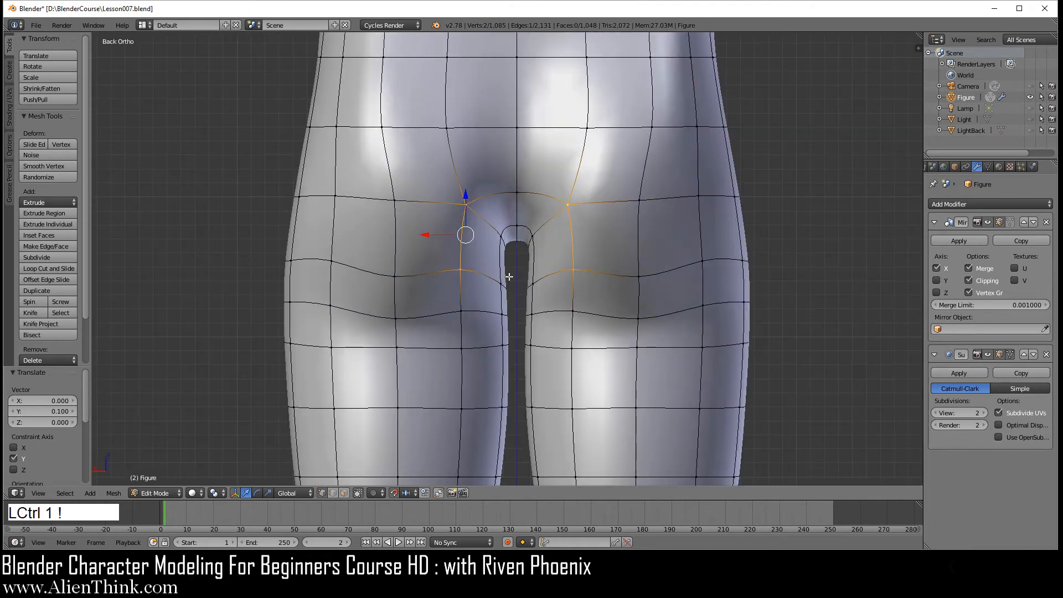
{"action": "left_click_drag", "start_coordinate": [426, 235], "coordinate": [473, 238]}
{"action": "middle_click_drag", "start_coordinate": [474, 238], "coordinate": [475, 192], "text": "shift"}
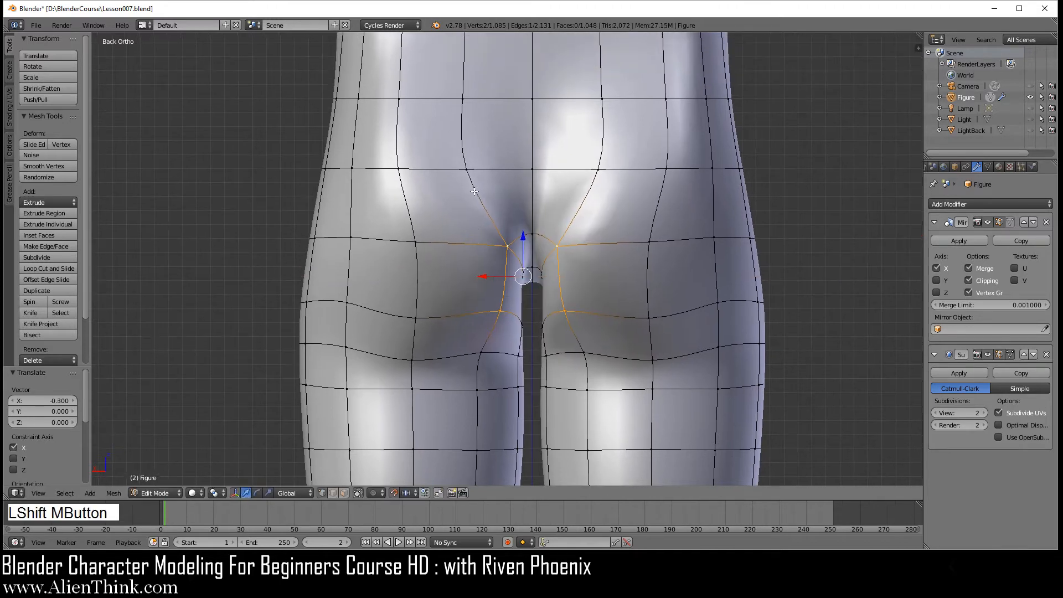
{"action": "right_click", "coordinate": [466, 169]}
{"action": "left_click_drag", "start_coordinate": [423, 171], "coordinate": [490, 177]}
Select the six vertices bounding the two adjacent faces above the buttock and move them -0.200 along X toward the midline.
{"action": "middle_click_drag", "start_coordinate": [463, 216], "coordinate": [489, 329], "text": "shift"}
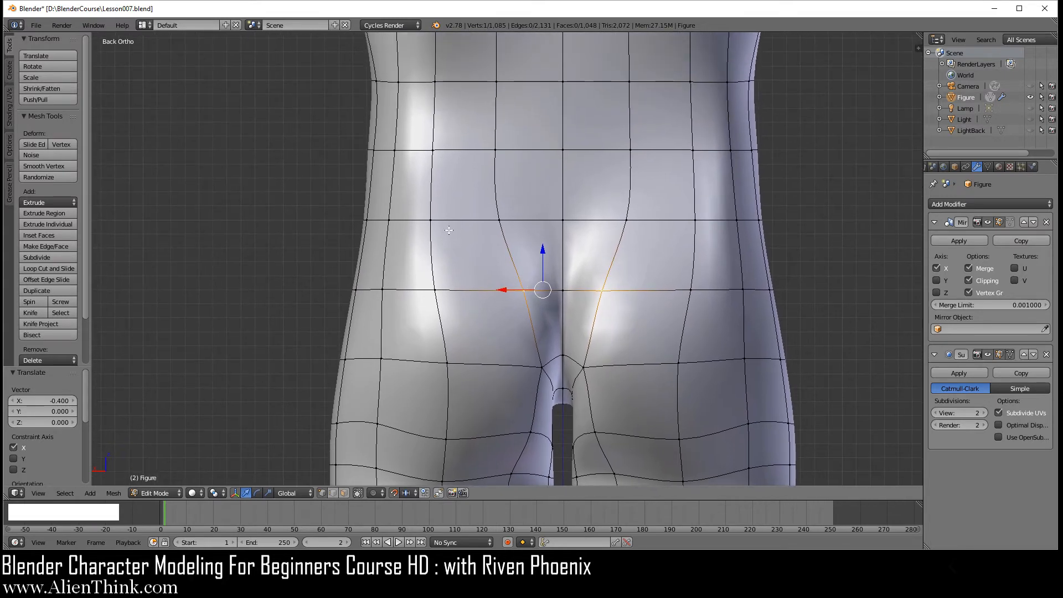
{"action": "right_click", "coordinate": [431, 220]}
{"action": "right_click", "coordinate": [432, 150], "text": "shift"}
{"action": "right_click", "coordinate": [395, 149], "text": "shift"}
{"action": "right_click", "coordinate": [389, 220], "text": "shift"}
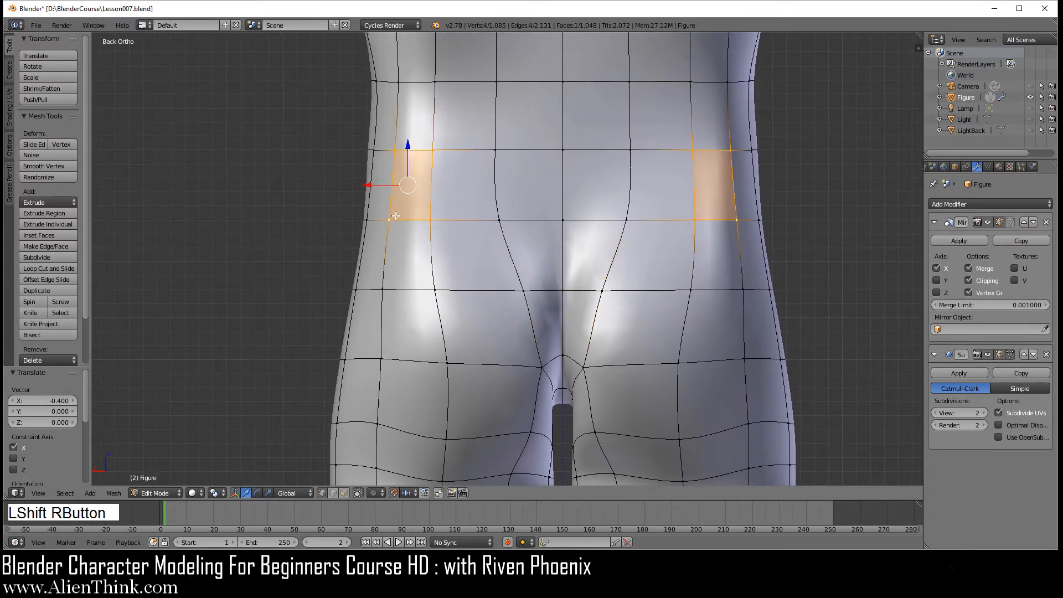
{"action": "right_click", "coordinate": [496, 149], "text": "shift"}
{"action": "right_click", "coordinate": [498, 220], "text": "shift"}
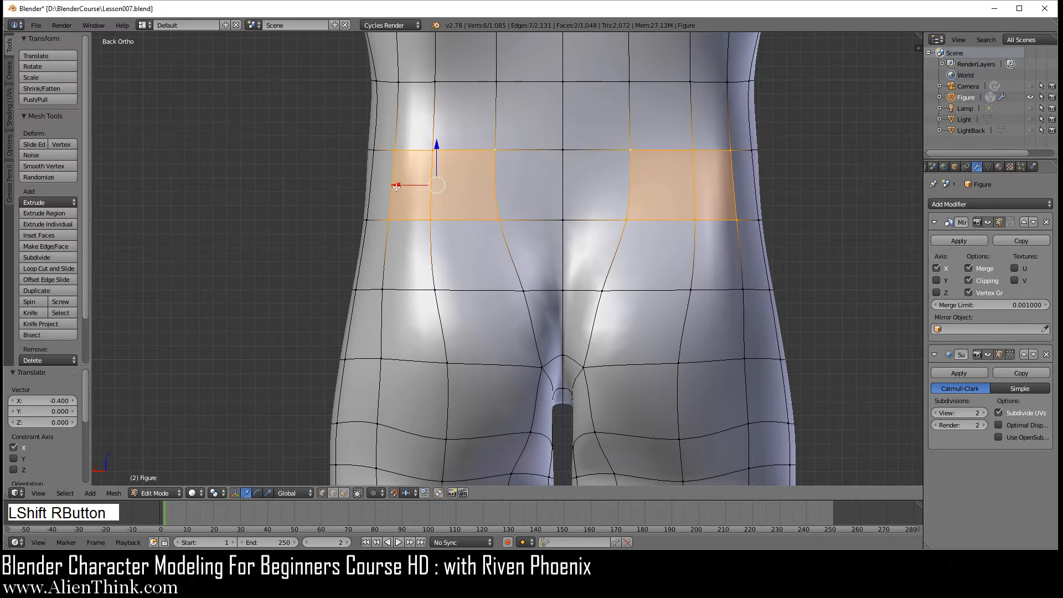
{"action": "left_click_drag", "start_coordinate": [397, 186], "coordinate": [429, 188]}
Examine the reshaped buttocks and lower back in object mode from several angles.
{"action": "scroll", "coordinate": [487, 282], "scroll_direction": "down", "scroll_amount": 4}
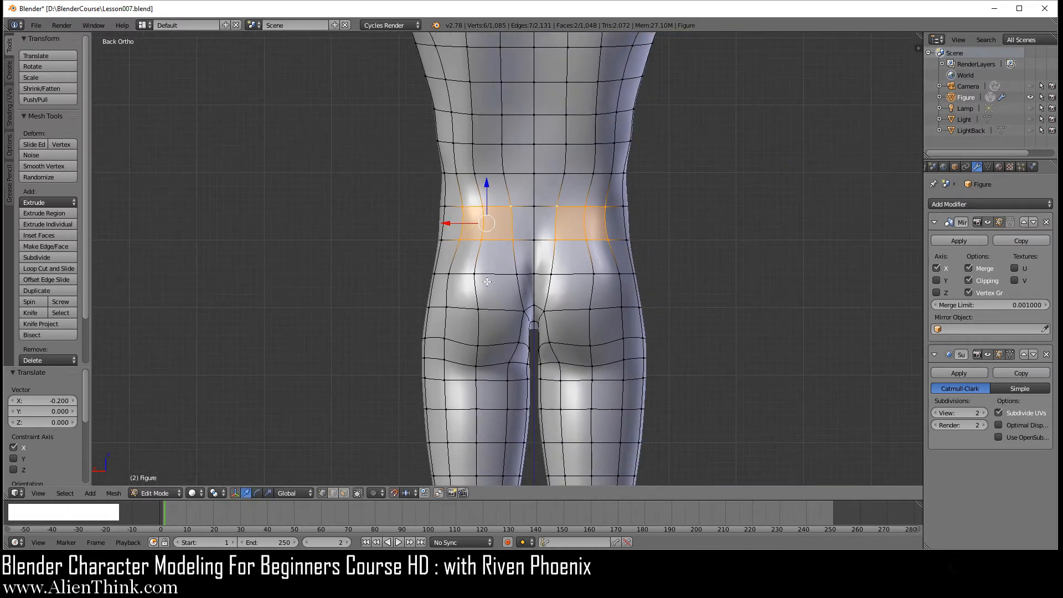
{"action": "key", "text": "Tab"}
{"action": "middle_click_drag", "start_coordinate": [557, 290], "coordinate": [436, 290]}
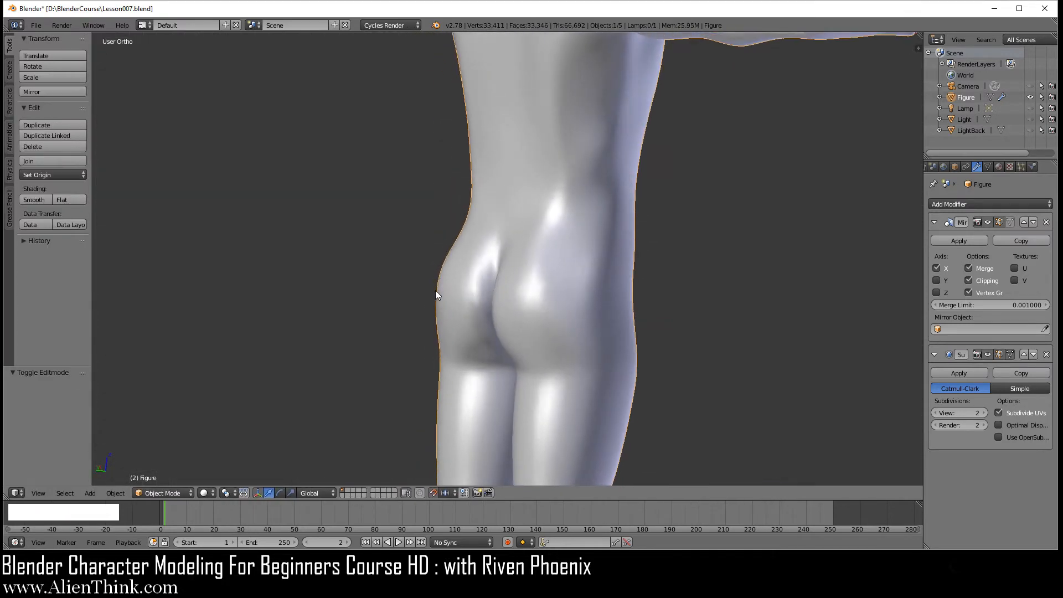
{"action": "mouse_move", "coordinate": [511, 295]}
{"action": "middle_mouse_down"}
{"action": "mouse_move", "coordinate": [560, 292]}
{"action": "mouse_move", "coordinate": [684, 321]}
{"action": "mouse_move", "coordinate": [501, 304]}
{"action": "middle_mouse_up"}
{"action": "key", "text": "Tab"}
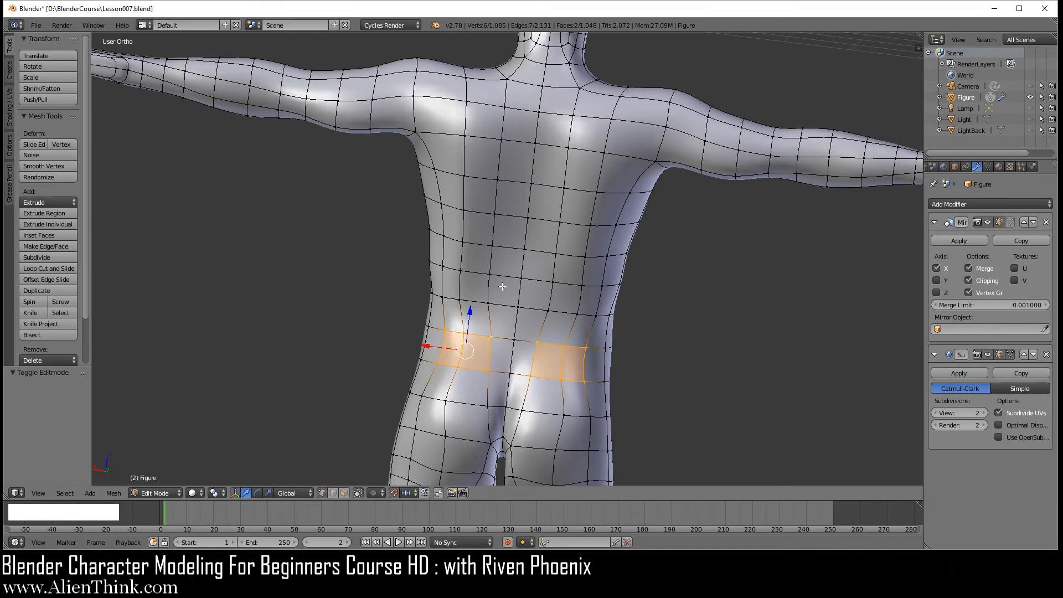
Select the four stacked upper-back vertices beside the spine line, move them back 0.200 along Y and smooth them once.
{"action": "key", "text": "KP_1"}
{"action": "key", "text": "ctrl+KP_1"}
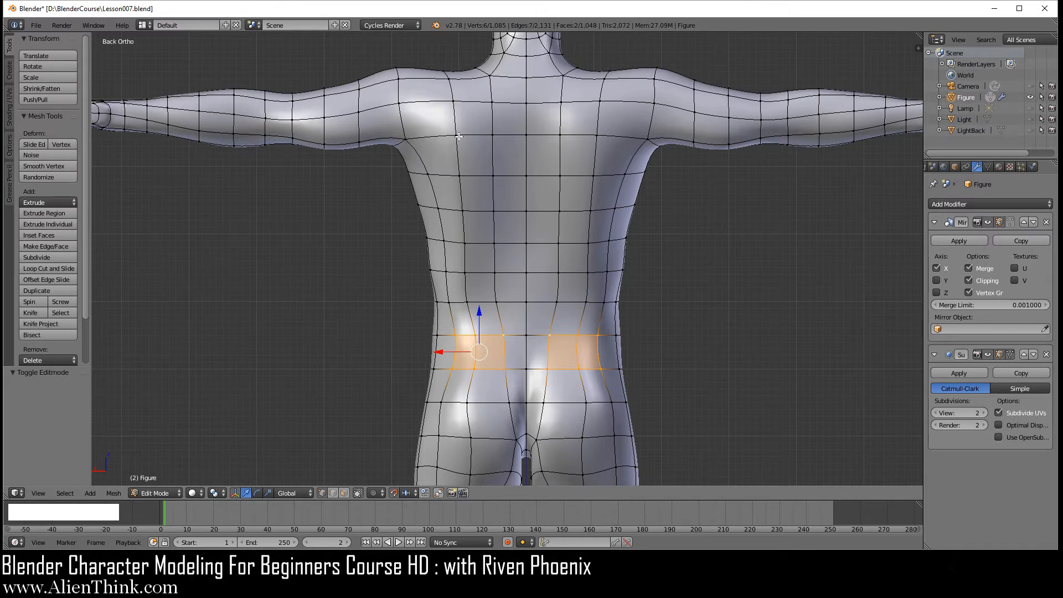
{"action": "right_click", "coordinate": [493, 134]}
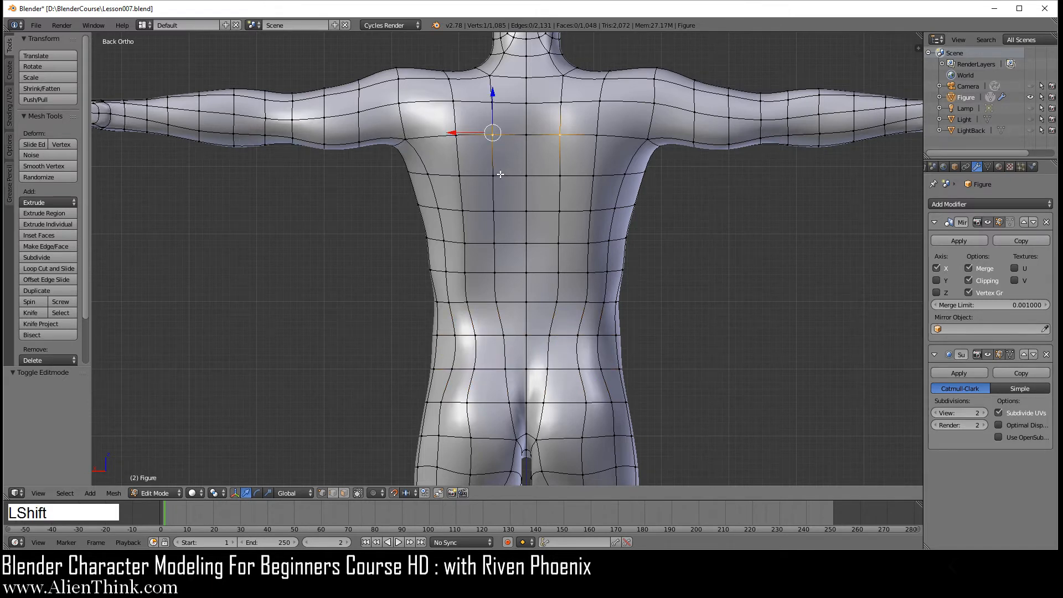
{"action": "right_click", "coordinate": [500, 175], "text": "shift"}
{"action": "right_click", "coordinate": [504, 209], "text": "shift"}
{"action": "right_click", "coordinate": [501, 244], "text": "shift"}
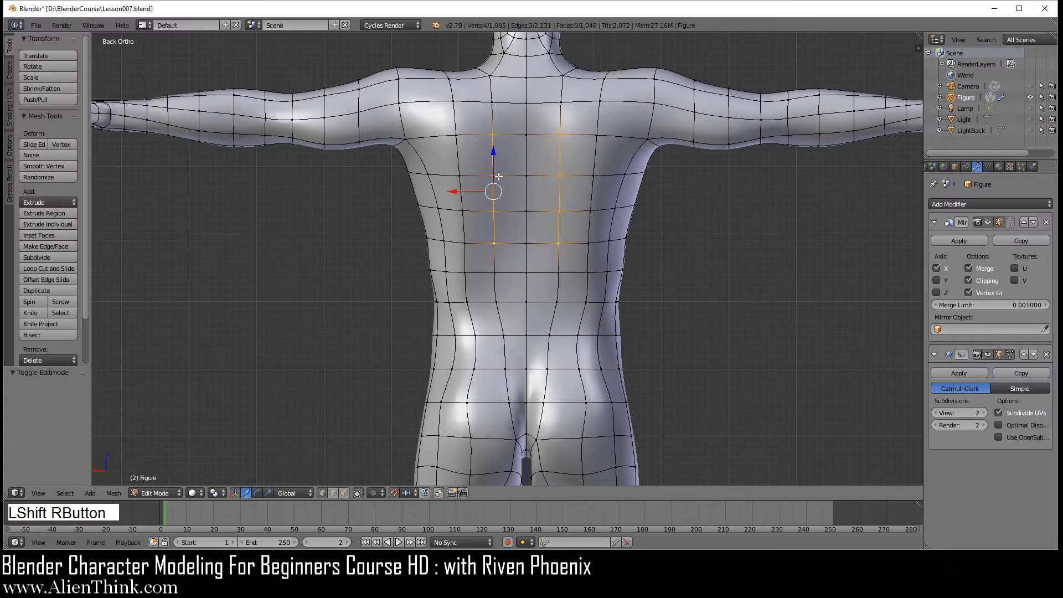
{"action": "key", "text": "KP_3"}
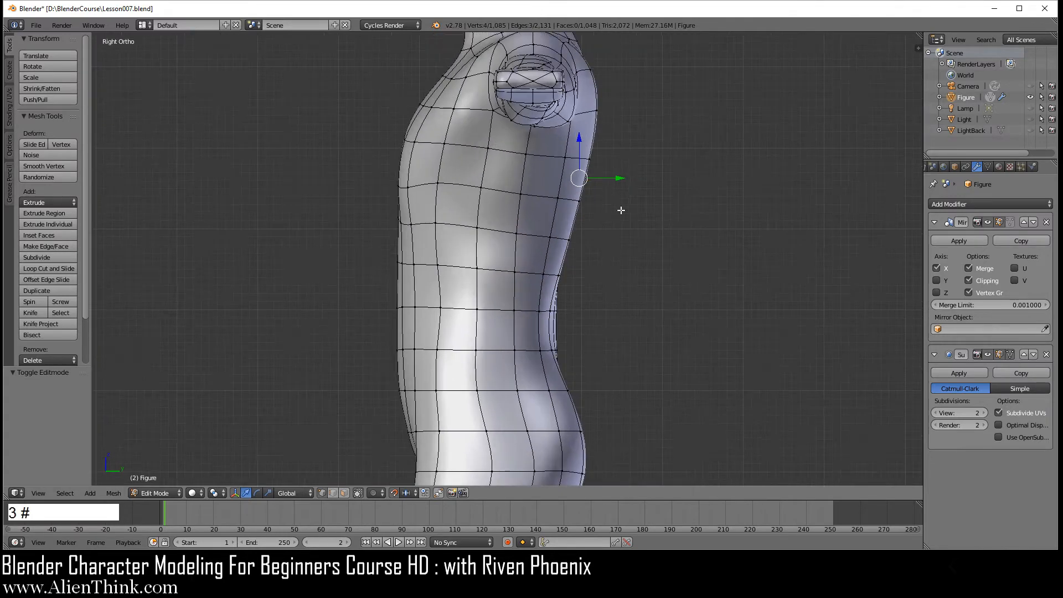
{"action": "middle_click_drag", "start_coordinate": [623, 209], "coordinate": [464, 339], "text": "shift"}
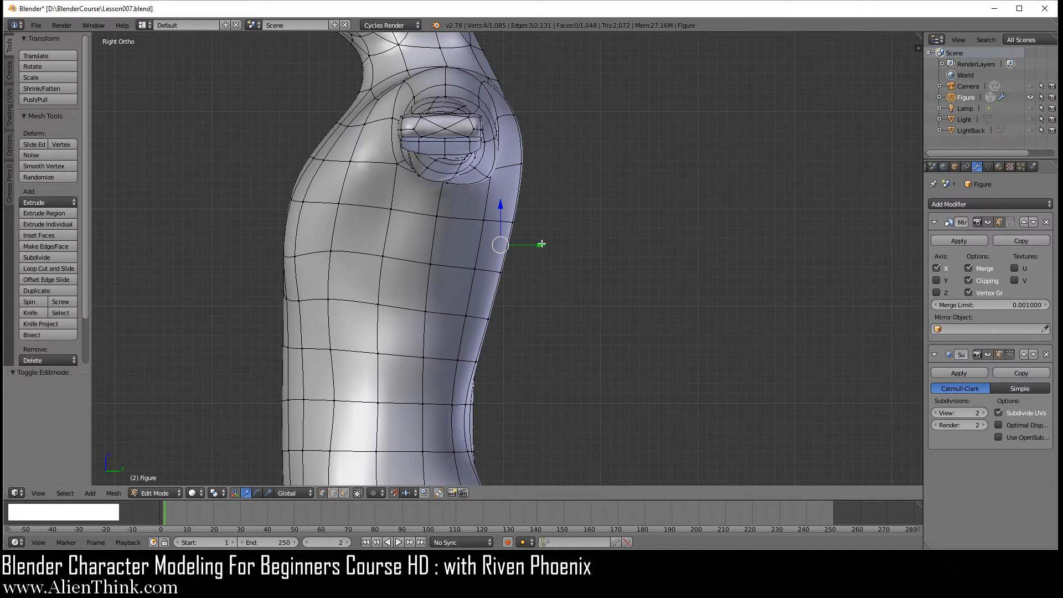
{"action": "left_click_drag", "start_coordinate": [542, 242], "coordinate": [559, 246]}
{"action": "key", "text": "w"}
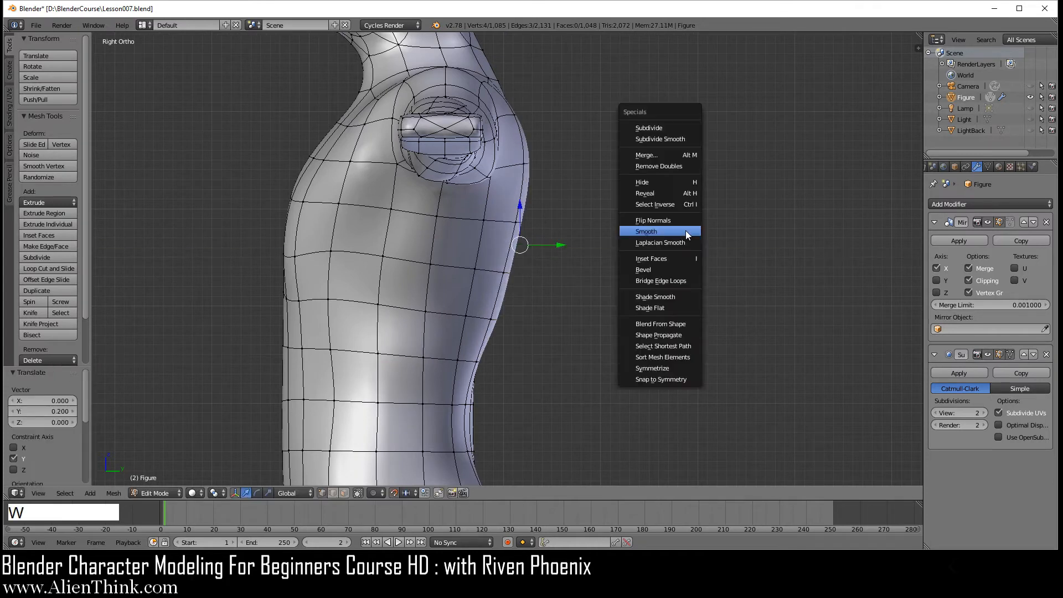
{"action": "left_click", "coordinate": [686, 232]}
Examine the whole figure in object mode from the side, at an angle and from the front.
{"action": "scroll", "coordinate": [646, 256], "scroll_direction": "down", "scroll_amount": 4}
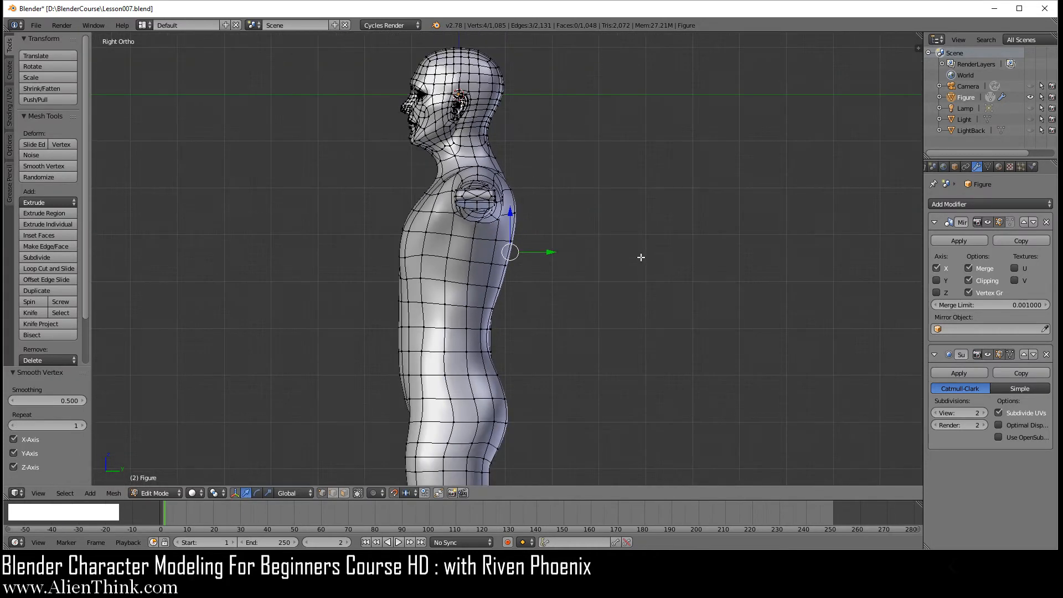
{"action": "key", "text": "Tab"}
{"action": "scroll", "coordinate": [606, 275], "scroll_direction": "down", "scroll_amount": 3}
{"action": "middle_click_drag", "start_coordinate": [563, 332], "coordinate": [564, 245], "text": "shift"}
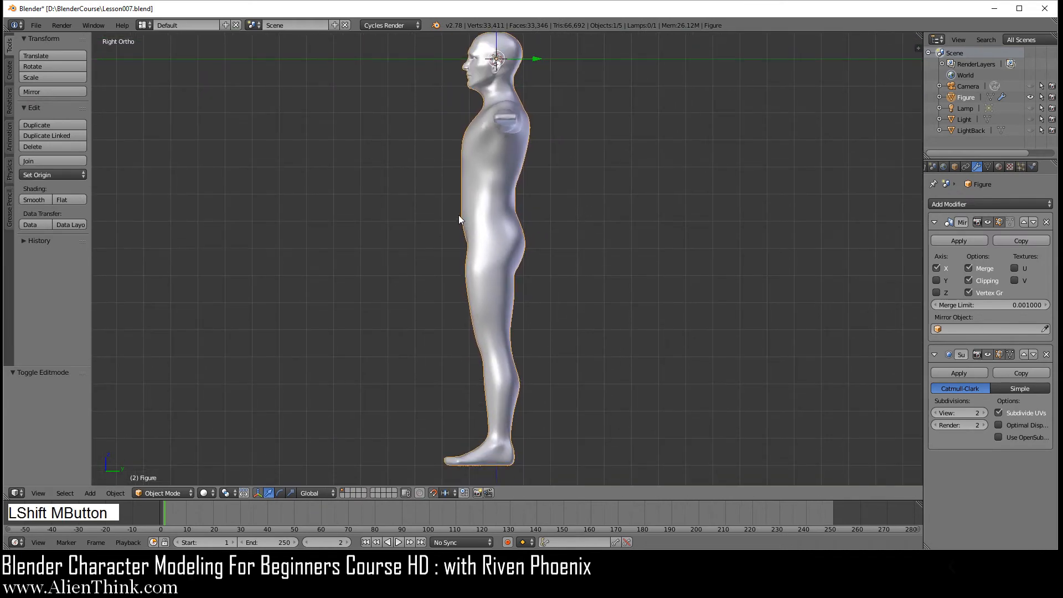
{"action": "middle_click_drag", "start_coordinate": [459, 218], "coordinate": [465, 312]}
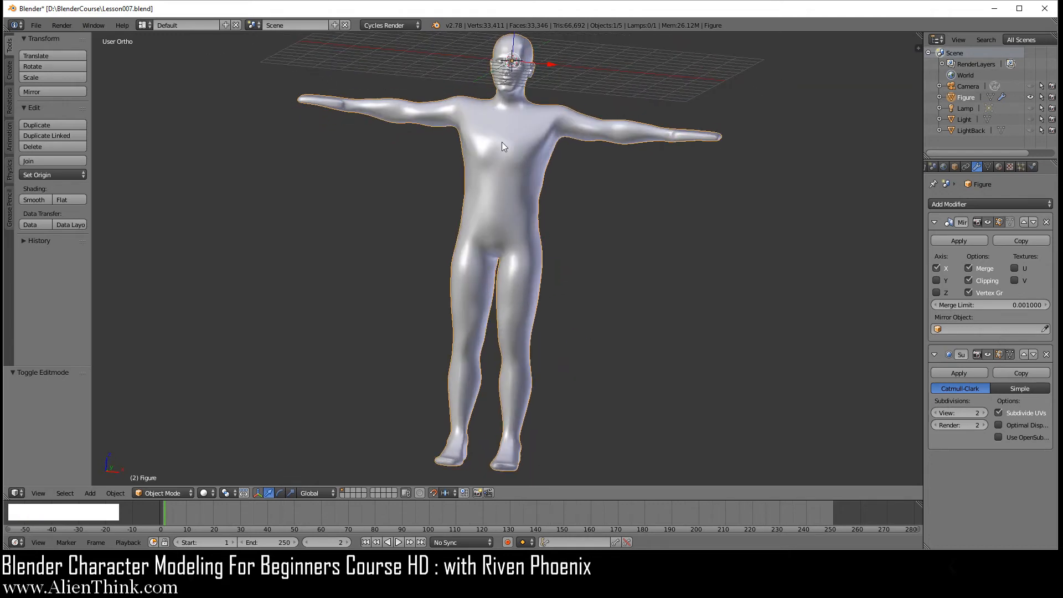
{"action": "key", "text": "1"}
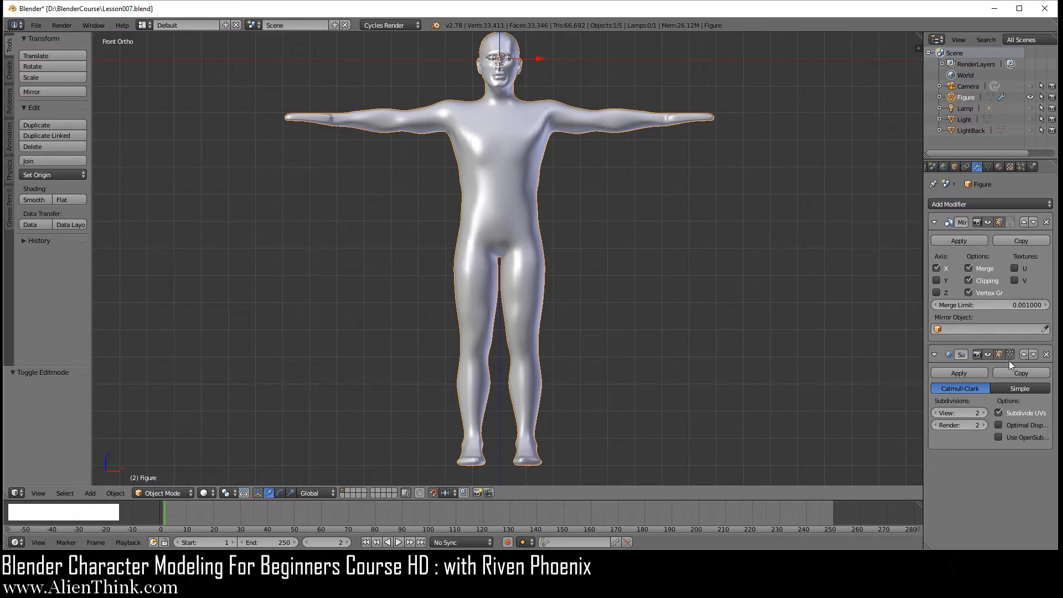
Examine the figure's mesh in edit mode, looking at the chest, face and whole body from the front and the back.
{"action": "key", "text": "Tab"}
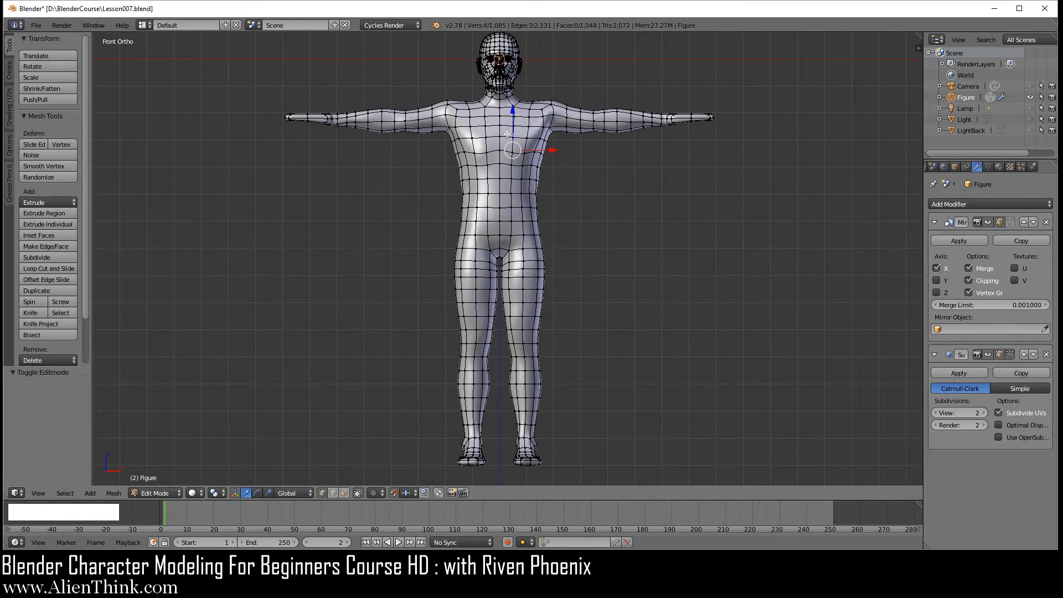
{"action": "middle_click_drag", "start_coordinate": [502, 104], "coordinate": [495, 215], "text": "shift"}
{"action": "scroll", "coordinate": [495, 214], "scroll_direction": "up", "scroll_amount": 6}
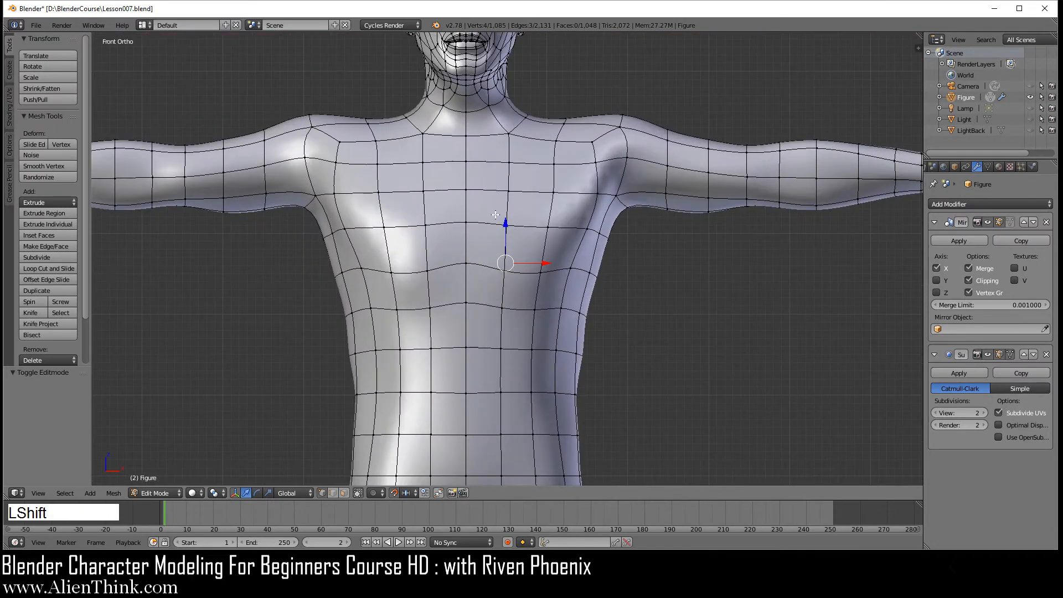
{"action": "middle_click_drag", "start_coordinate": [473, 141], "coordinate": [501, 320], "text": "shift"}
{"action": "scroll", "coordinate": [500, 320], "scroll_direction": "up", "scroll_amount": 3}
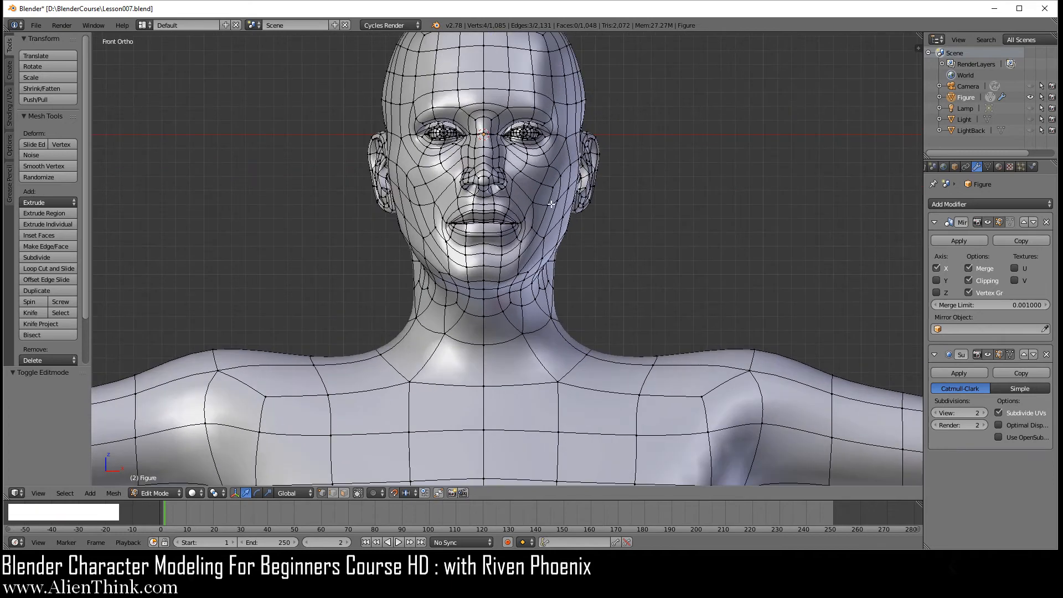
{"action": "scroll", "coordinate": [564, 378], "scroll_direction": "down", "scroll_amount": 3}
{"action": "middle_click_drag", "start_coordinate": [576, 415], "coordinate": [540, 254], "text": "shift"}
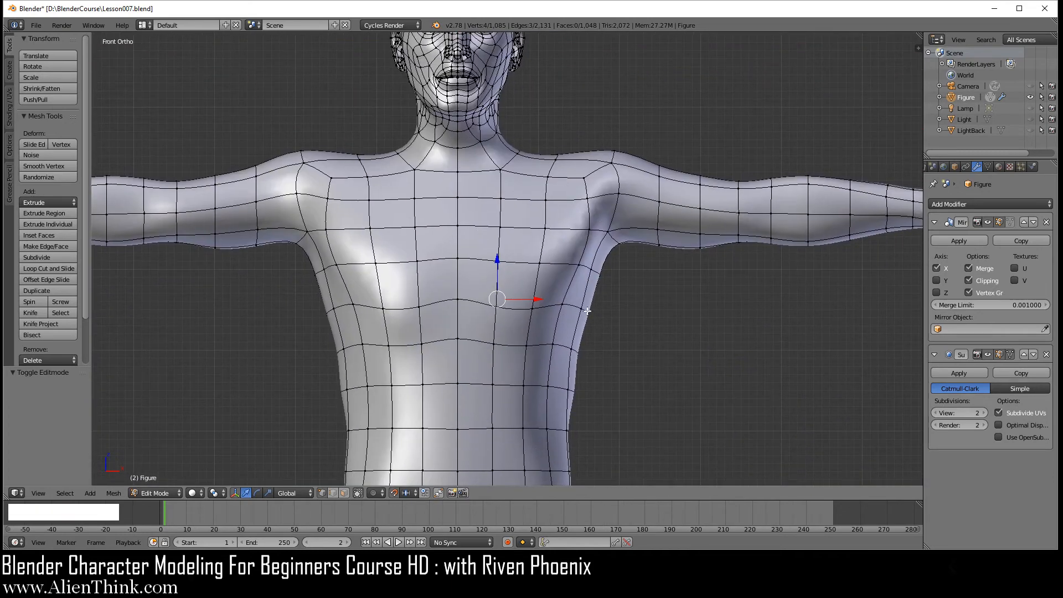
{"action": "scroll", "coordinate": [587, 311], "scroll_direction": "down", "scroll_amount": 2}
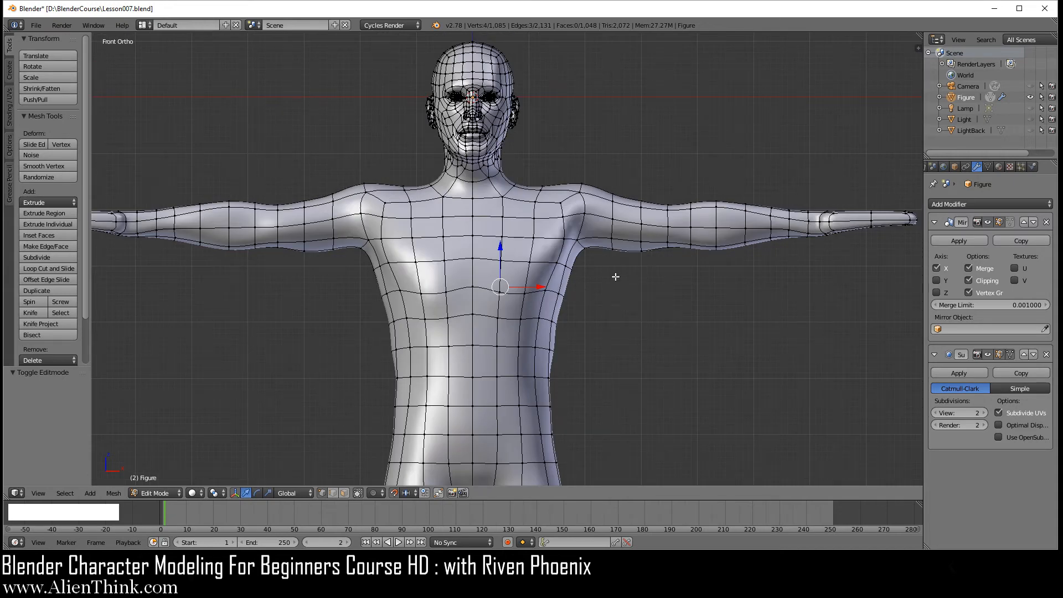
{"action": "scroll", "coordinate": [598, 293], "scroll_direction": "down", "scroll_amount": 1}
{"action": "middle_click_drag", "start_coordinate": [582, 315], "coordinate": [565, 231], "text": "shift"}
{"action": "scroll", "coordinate": [575, 282], "scroll_direction": "down", "scroll_amount": 2}
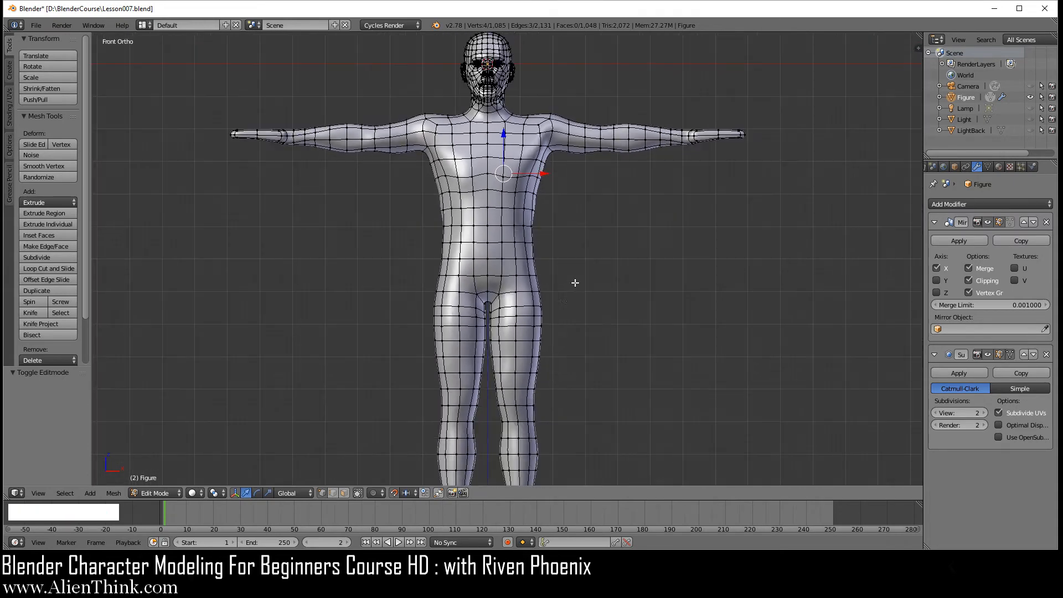
{"action": "middle_click_drag", "start_coordinate": [624, 265], "coordinate": [371, 273]}
{"action": "middle_click_drag", "start_coordinate": [584, 278], "coordinate": [453, 270]}
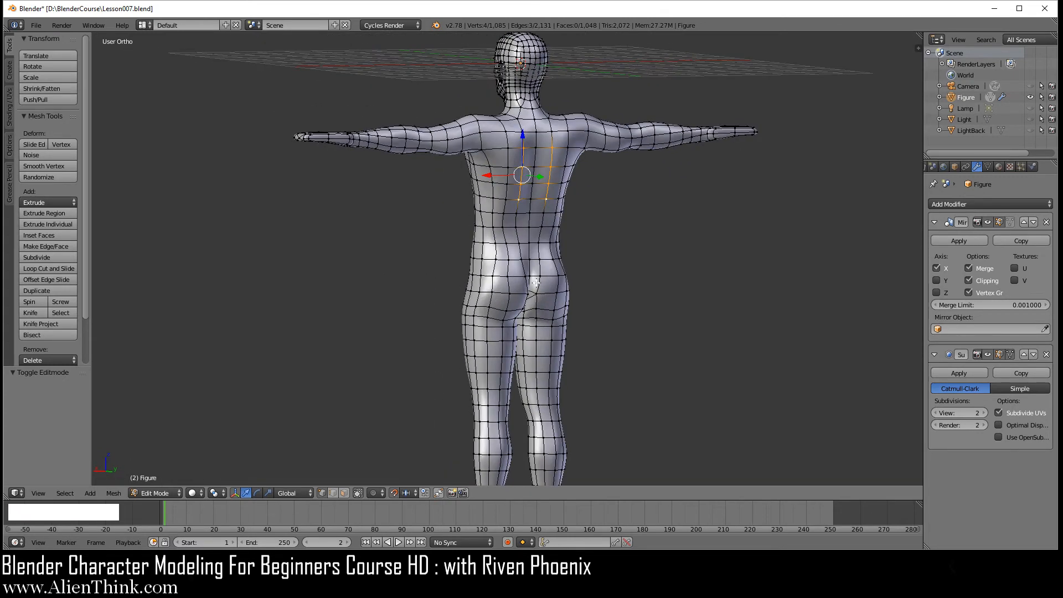
Unhide the Light and LightBack planes and preview the figure in Rendered shading from the front and back in object mode.
{"action": "key", "text": "Tab"}
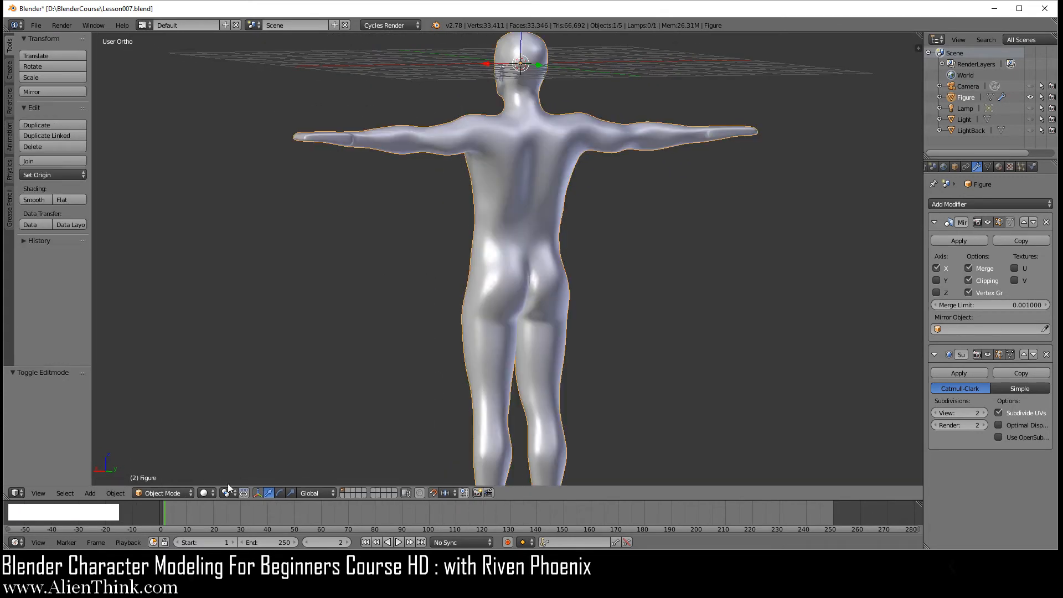
{"action": "left_click", "coordinate": [204, 493]}
{"action": "left_click", "coordinate": [235, 419]}
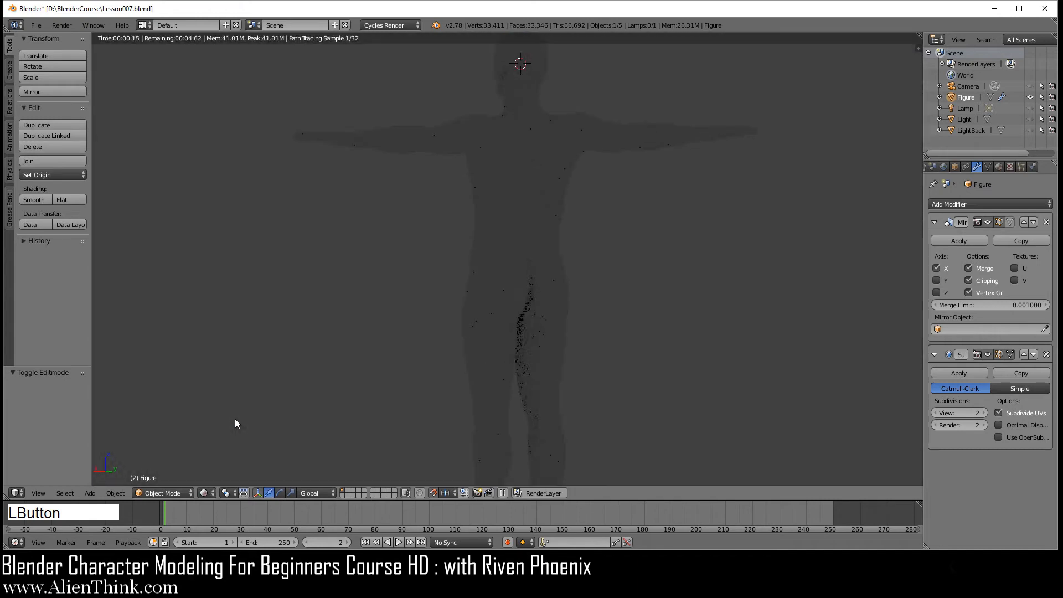
{"action": "left_click", "coordinate": [1031, 119]}
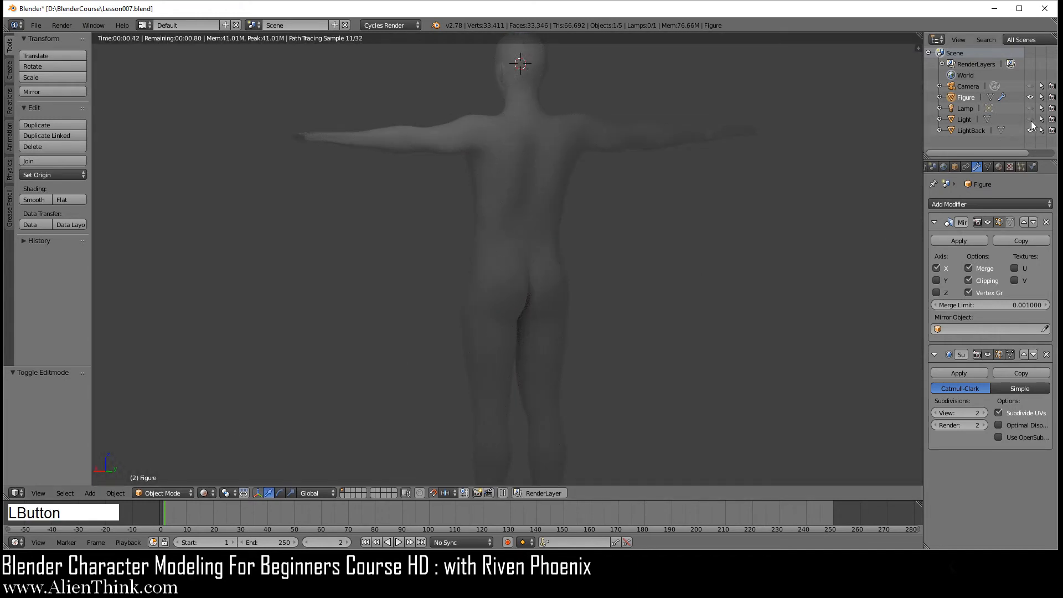
{"action": "middle_click_drag", "start_coordinate": [598, 281], "coordinate": [586, 248], "text": "shift"}
{"action": "key", "text": "1"}
{"action": "scroll", "coordinate": [590, 264], "scroll_direction": "down", "scroll_amount": 1}
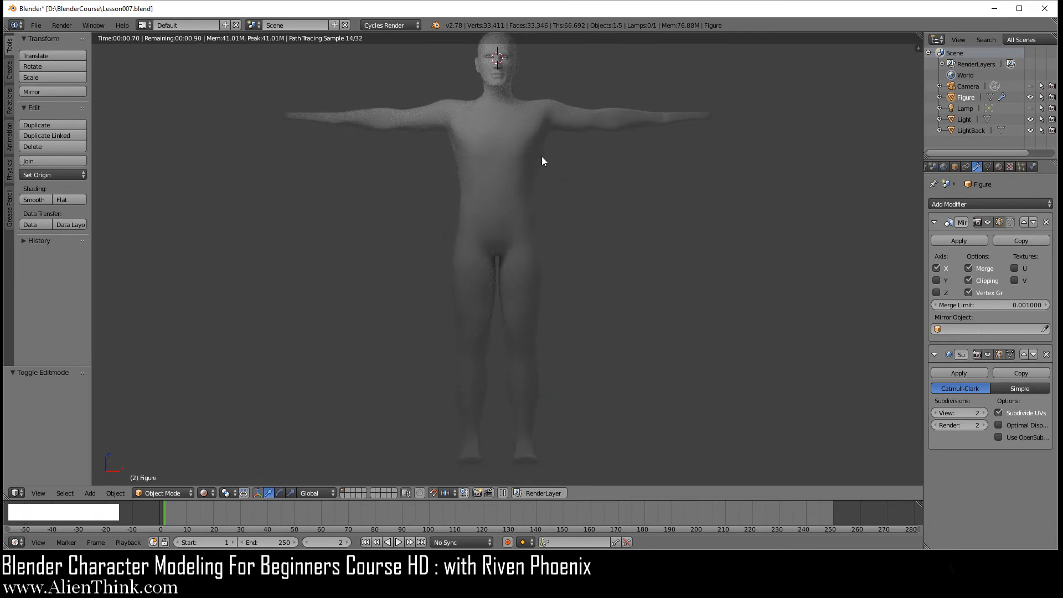
{"action": "mouse_move", "coordinate": [712, 318]}
{"action": "middle_mouse_down"}
{"action": "mouse_move", "coordinate": [547, 316]}
{"action": "mouse_move", "coordinate": [743, 289]}
{"action": "mouse_move", "coordinate": [707, 260]}
{"action": "mouse_move", "coordinate": [613, 254]}
{"action": "mouse_move", "coordinate": [695, 308]}
{"action": "middle_mouse_up"}
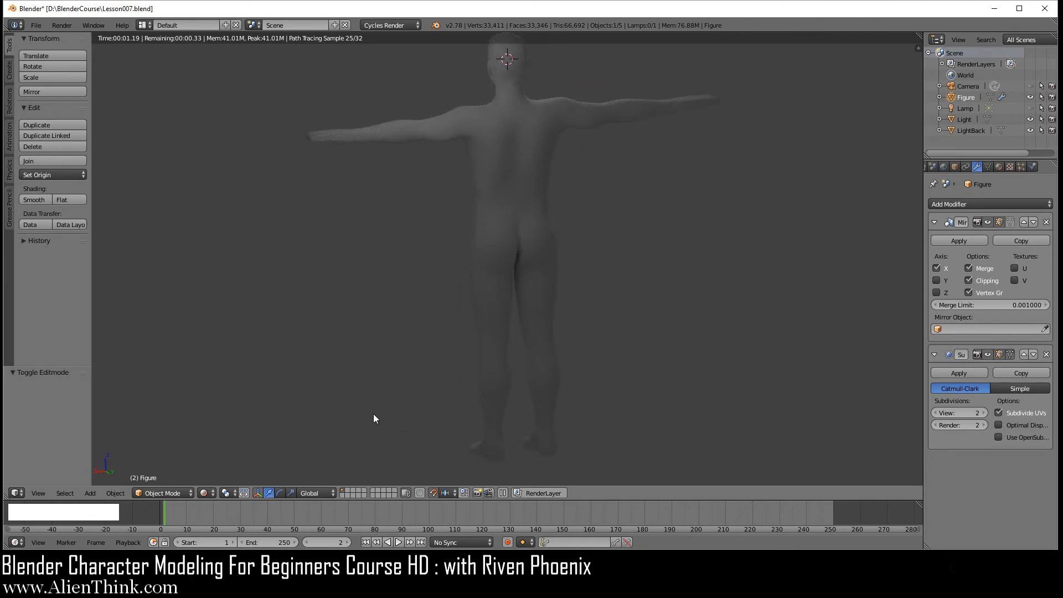
Return the viewport to Solid shading and frame the figure with both light planes in the front view.
{"action": "left_click", "coordinate": [205, 493]}
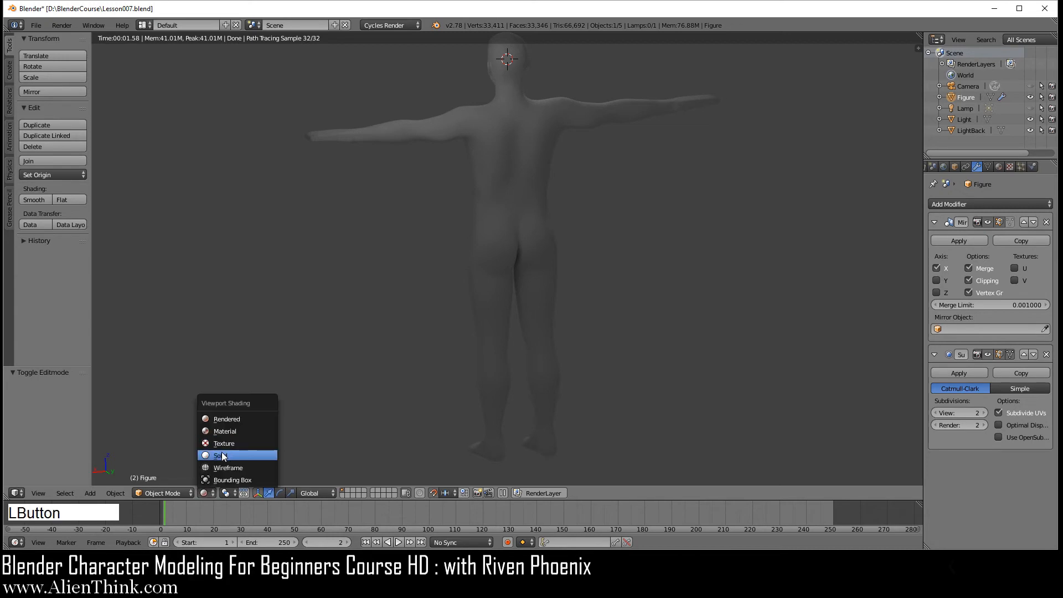
{"action": "left_click", "coordinate": [221, 456]}
{"action": "key", "text": "KP_1"}
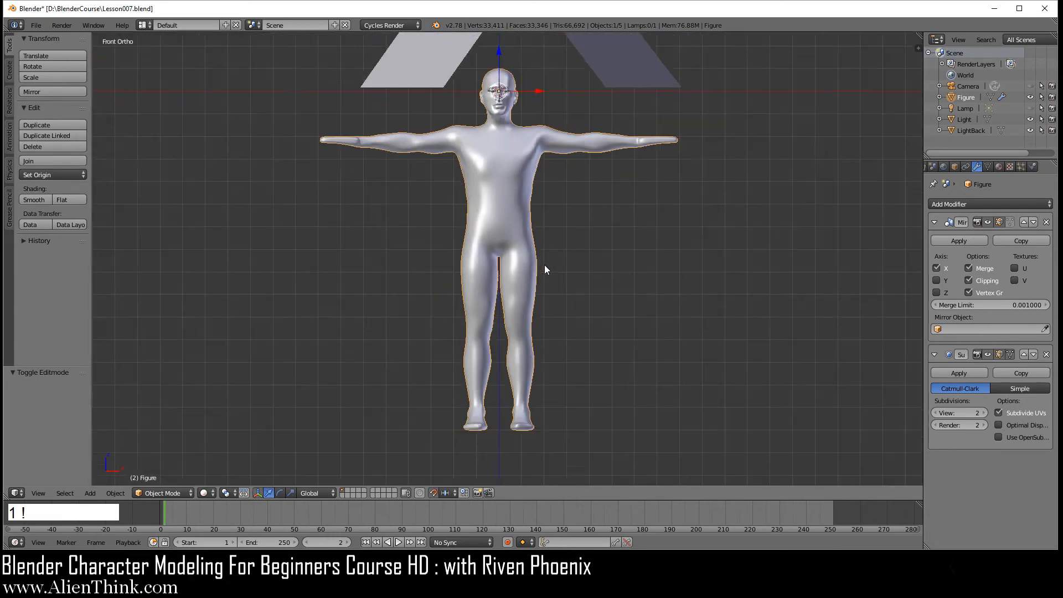
{"action": "scroll", "coordinate": [544, 265], "scroll_direction": "down", "scroll_amount": 1}
{"action": "middle_click_drag", "start_coordinate": [514, 195], "coordinate": [538, 291], "text": "shift"}
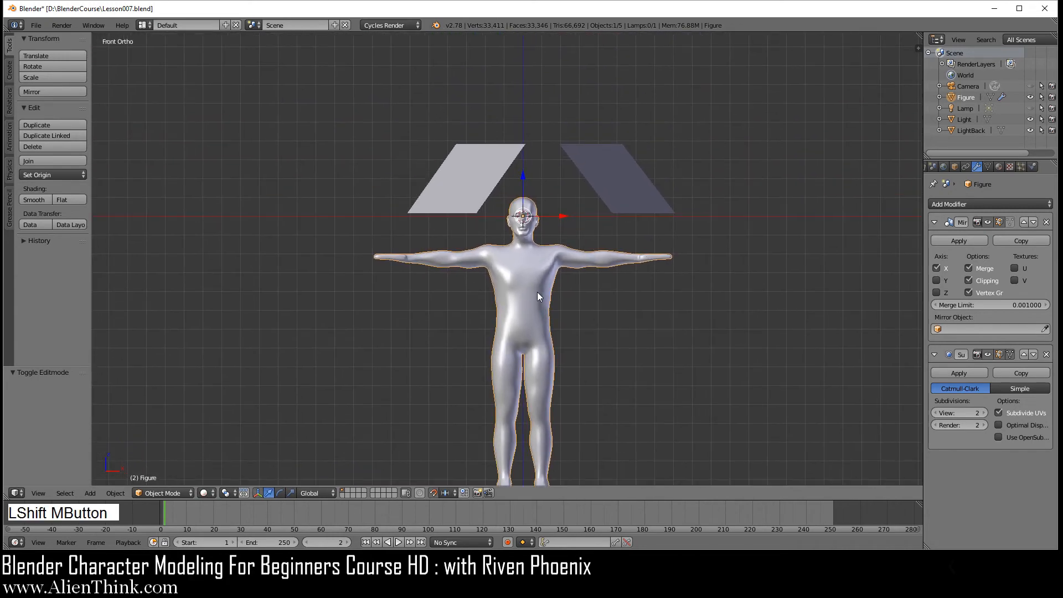
Open the Light plane's mesh in edit mode and set the transform orientation to Local.
{"action": "right_click", "coordinate": [470, 188]}
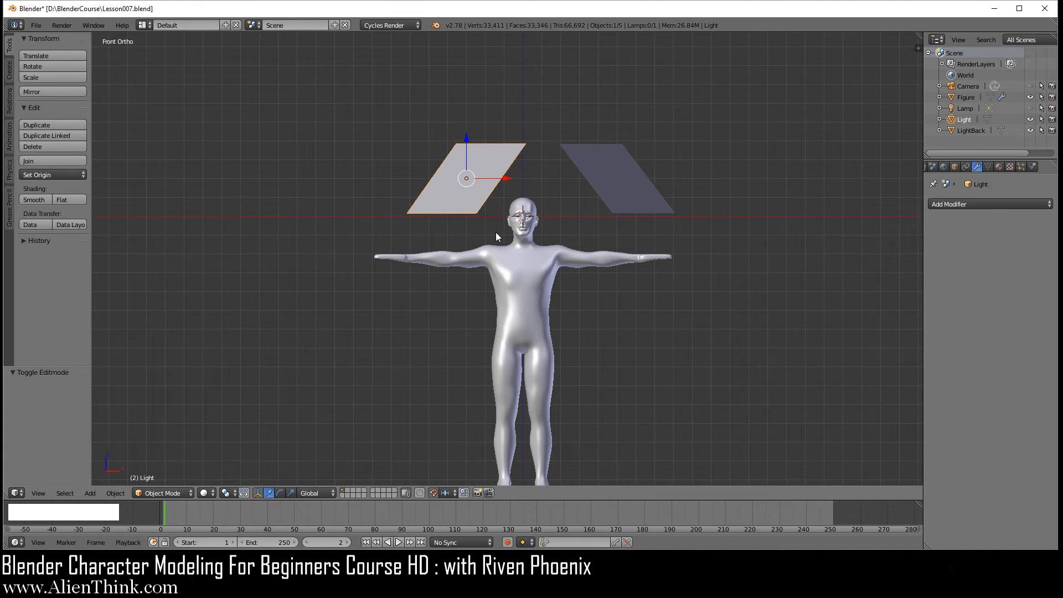
{"action": "key", "text": "Tab"}
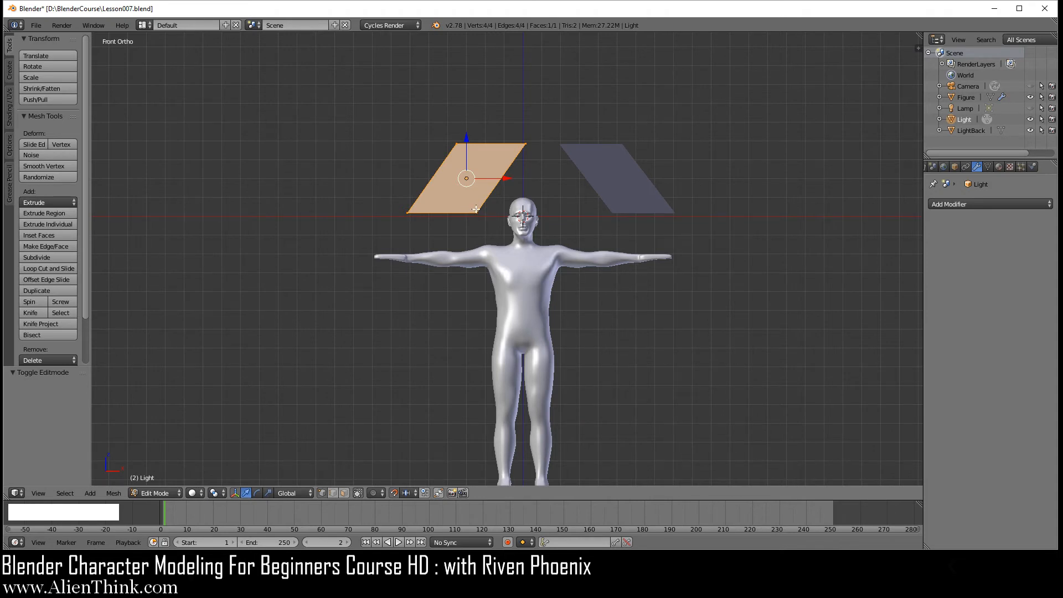
{"action": "left_click", "coordinate": [294, 493]}
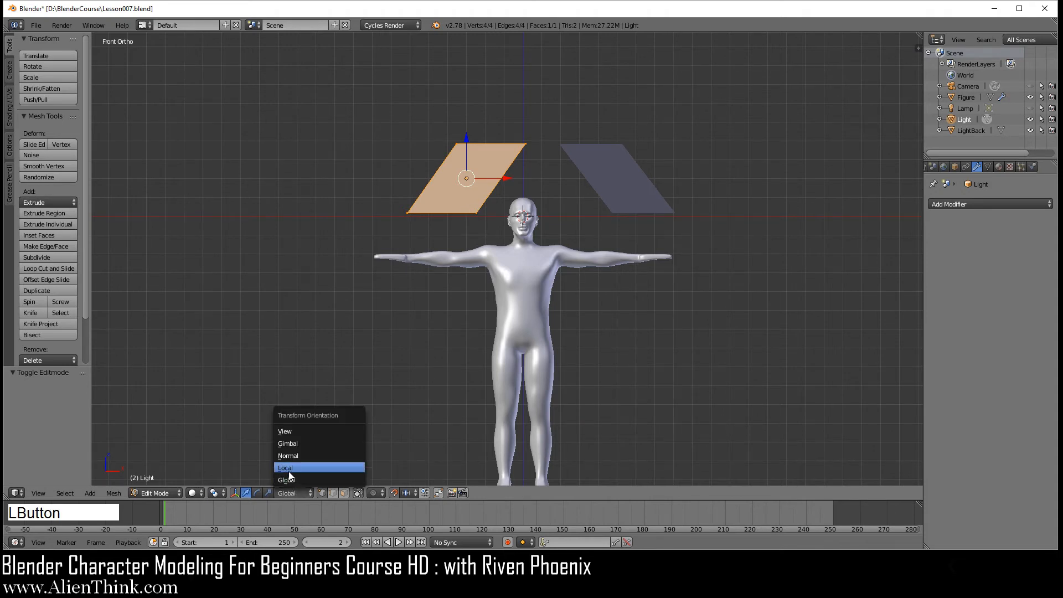
{"action": "left_click", "coordinate": [289, 468]}
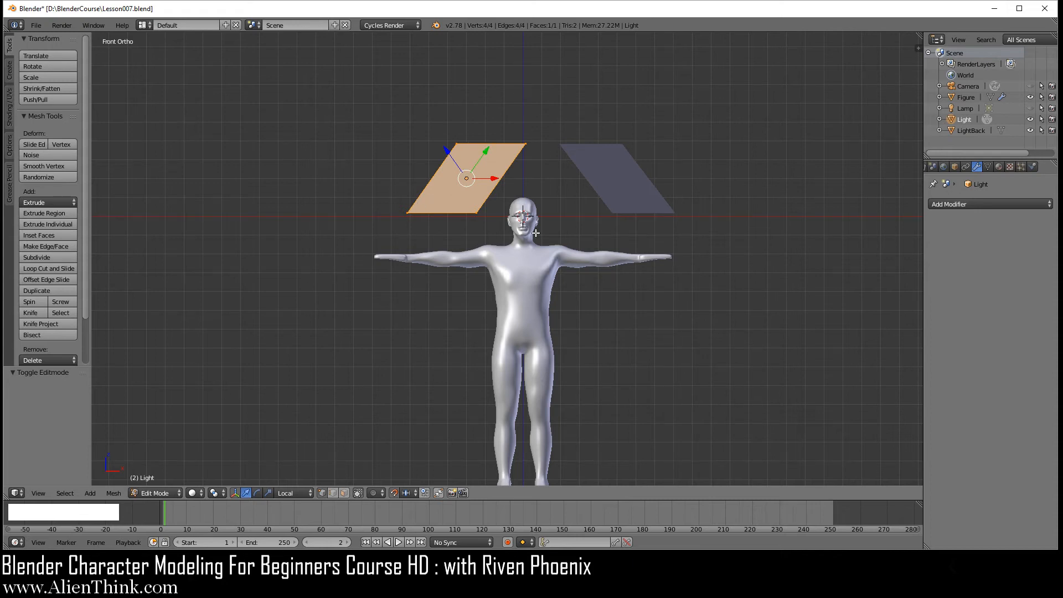
Try scaling the Light plane by 3.200 and moving it -6.000 along its local Y axis, and undo both changes.
{"action": "key", "text": "s"}
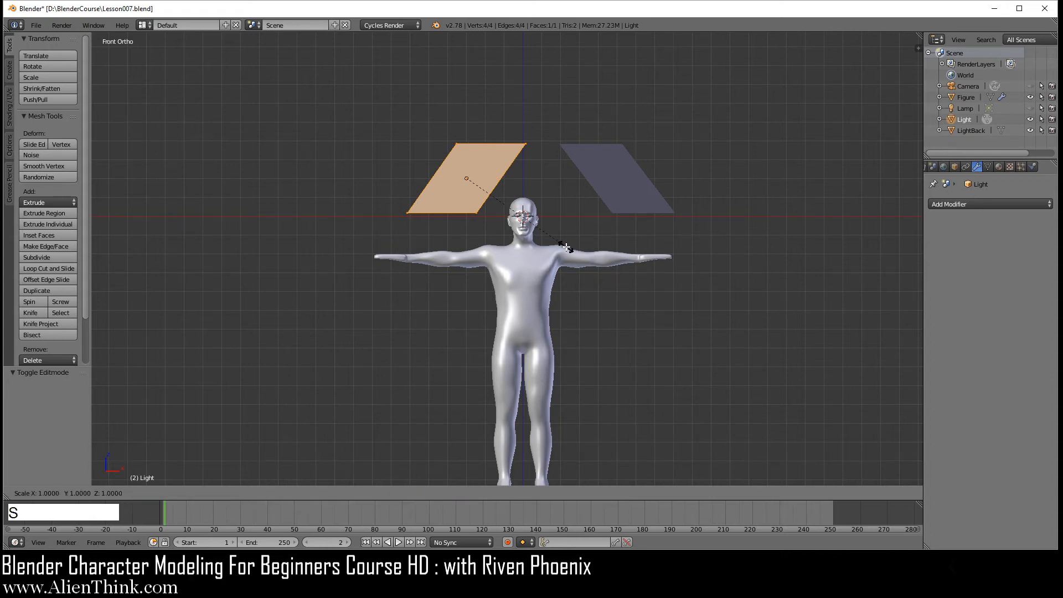
{"action": "key", "text": "y"}
{"action": "key", "text": "y"}
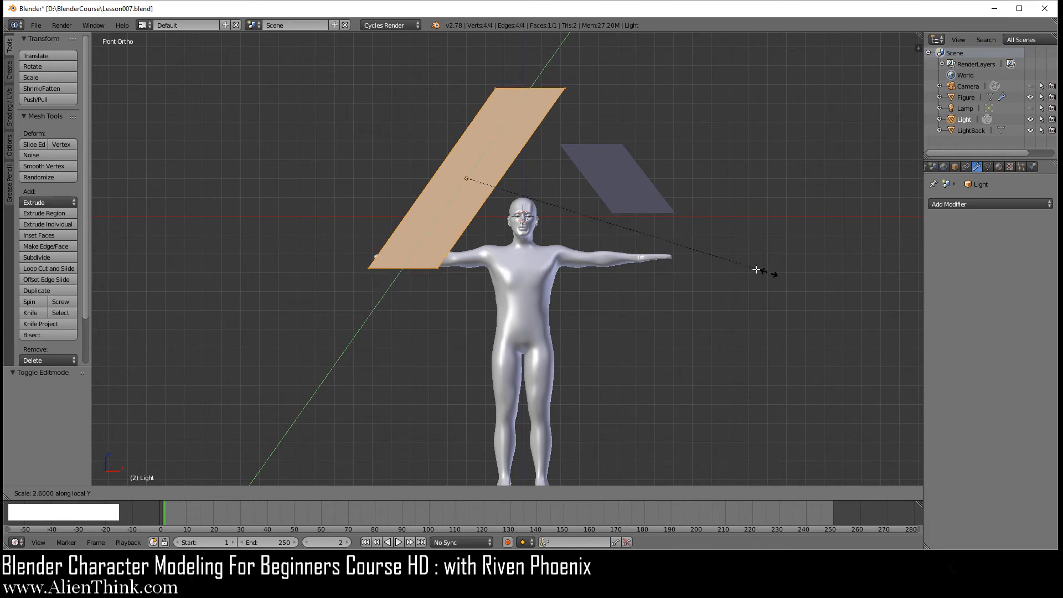
{"action": "left_click", "coordinate": [841, 268]}
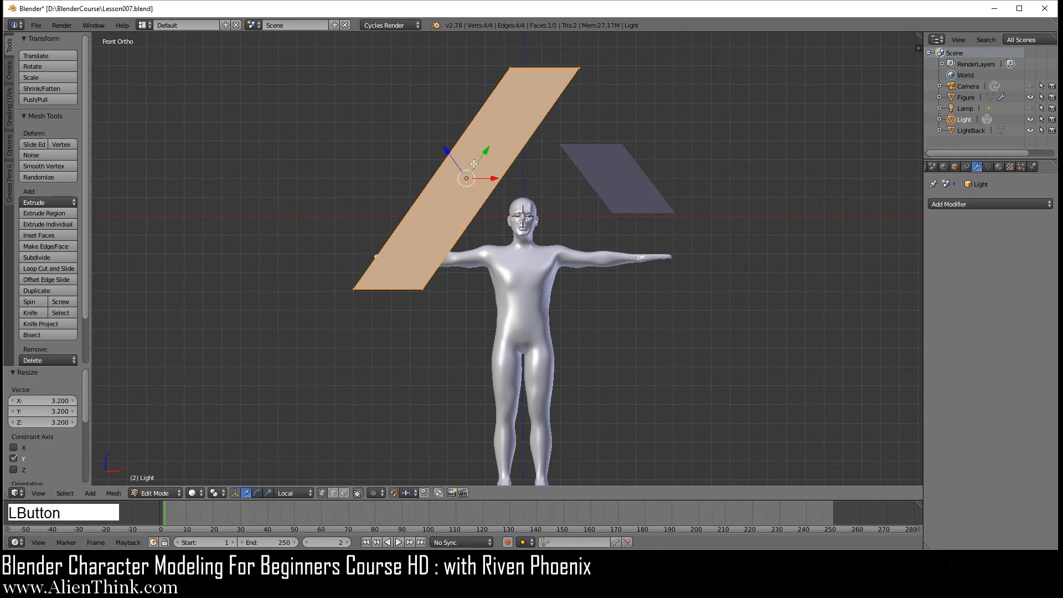
{"action": "left_click_drag", "start_coordinate": [486, 151], "coordinate": [449, 234]}
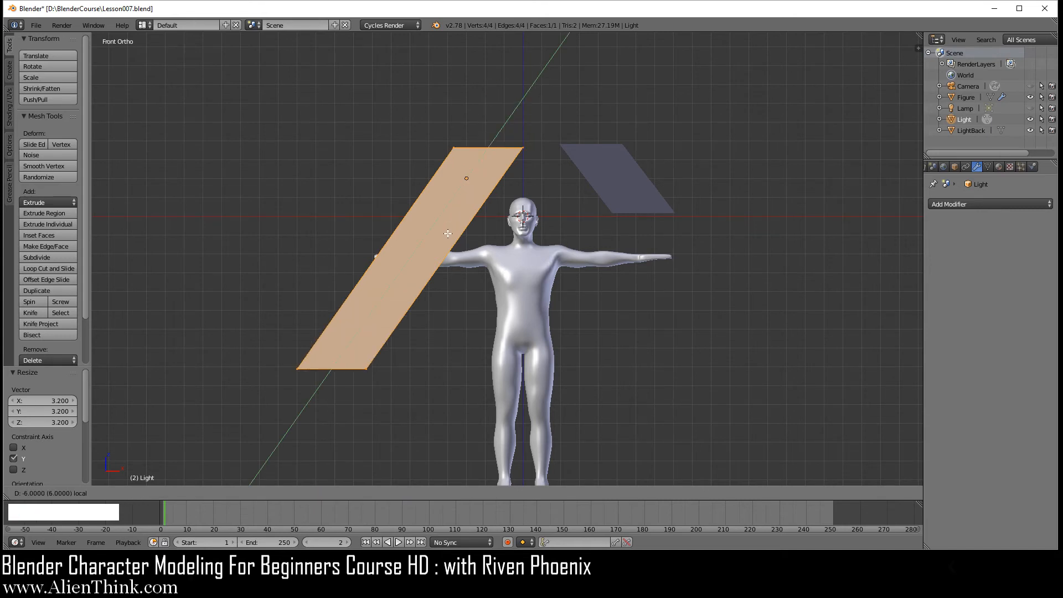
{"action": "left_click", "coordinate": [449, 234]}
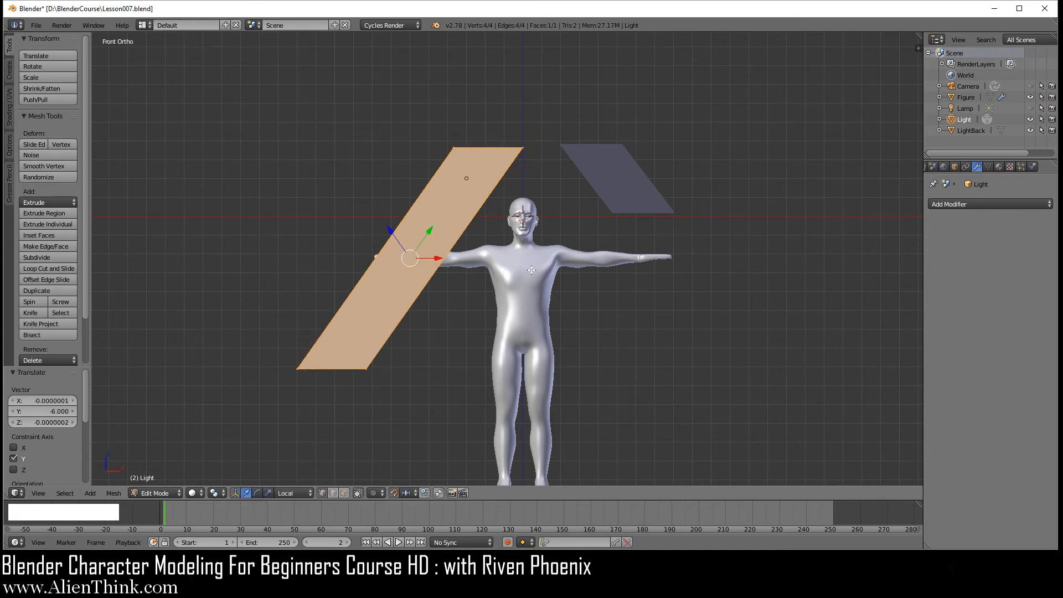
{"action": "key", "text": "ctrl+z"}
{"action": "key", "text": "ctrl+z"}
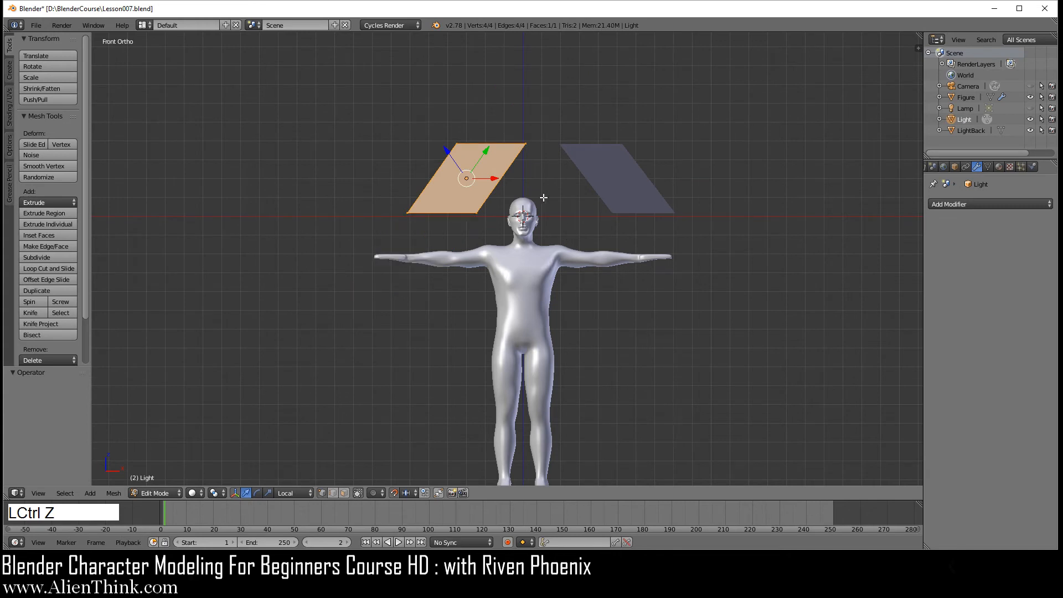
Scale the Light plane's mesh by 3.000 along local Y, move it -6.000 along local Y and return to object mode.
{"action": "key", "text": "s"}
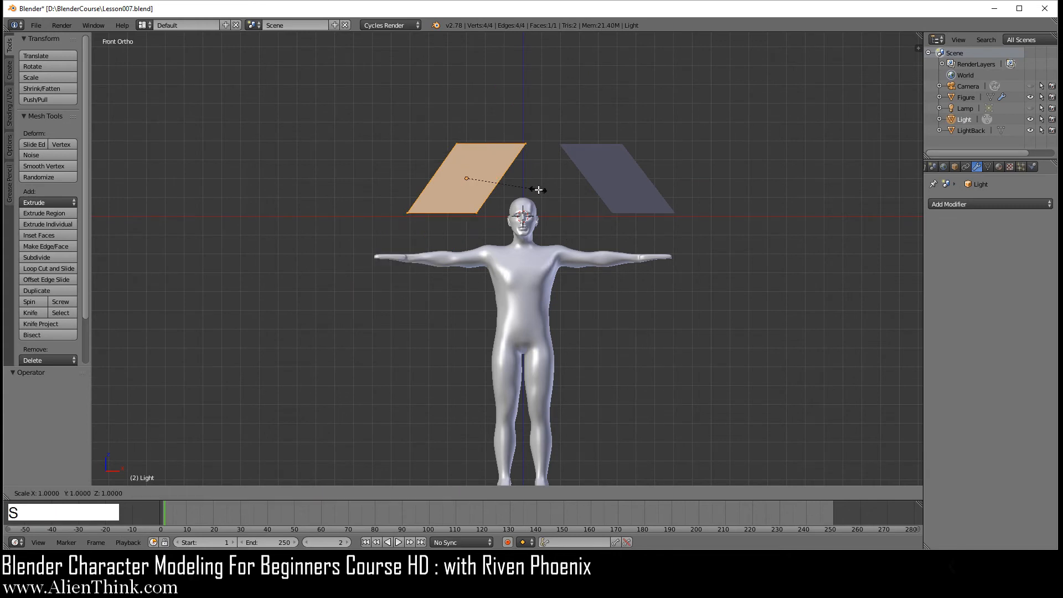
{"action": "key", "text": "y"}
{"action": "key", "text": "y"}
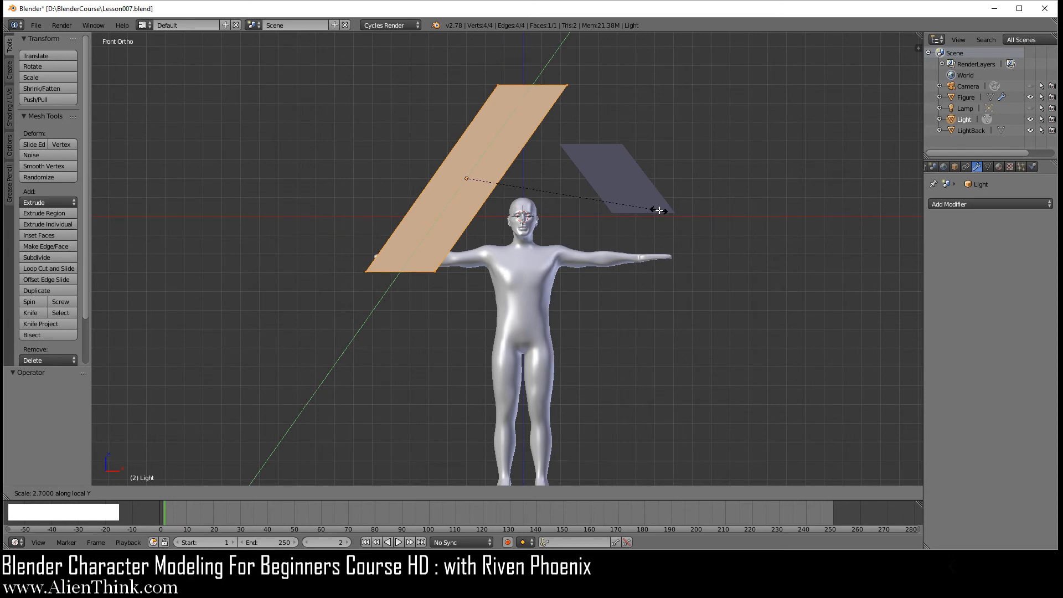
{"action": "left_click", "coordinate": [679, 212]}
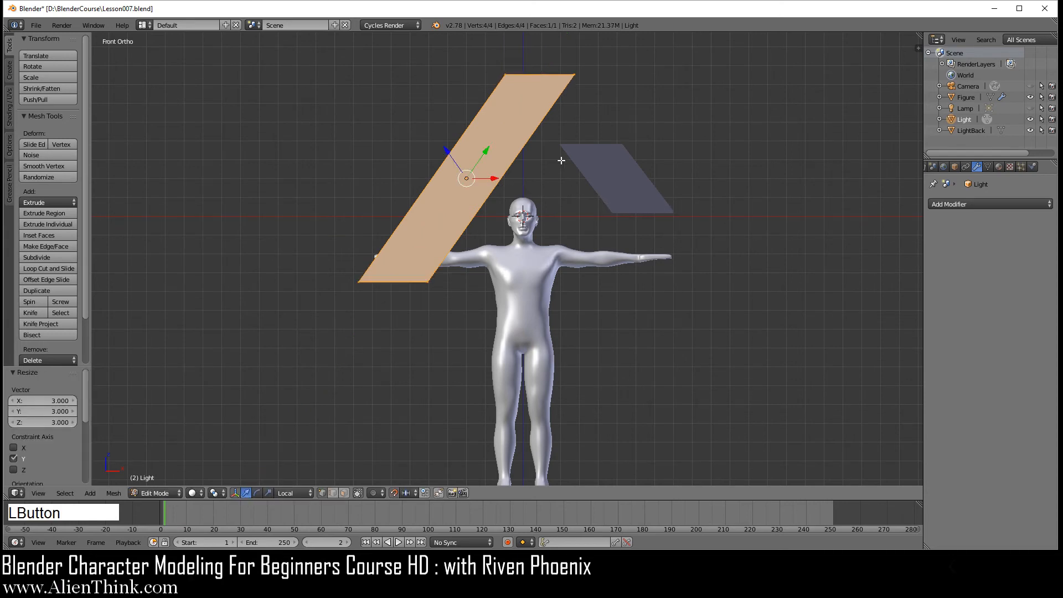
{"action": "left_click", "coordinate": [487, 150]}
{"action": "left_click", "coordinate": [487, 151]}
{"action": "left_click_drag", "start_coordinate": [487, 150], "coordinate": [444, 236]}
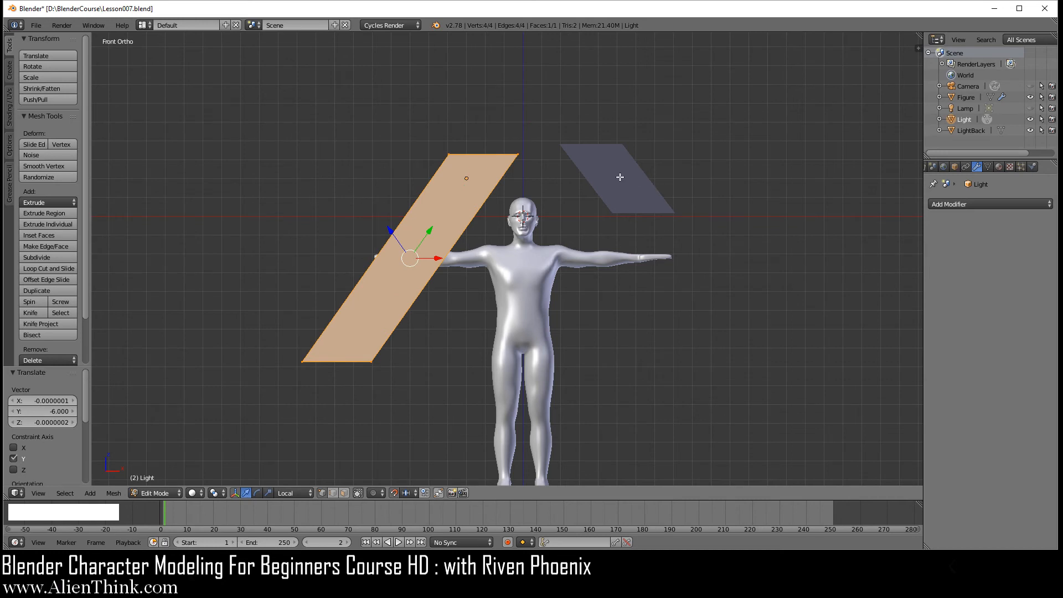
{"action": "key", "text": "Tab"}
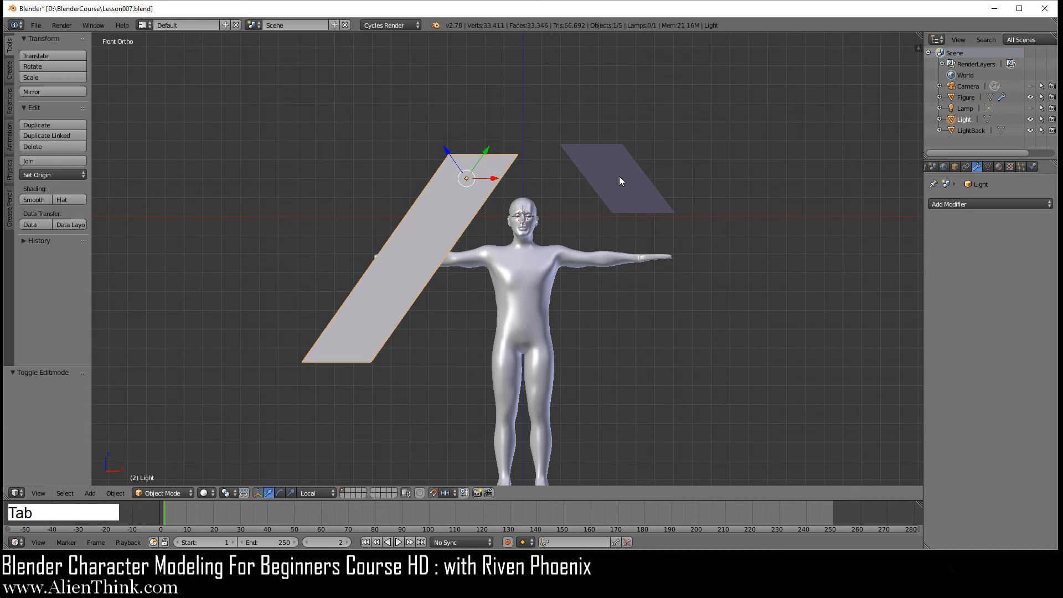
Open the LightBack plane's mesh in edit mode.
{"action": "right_click", "coordinate": [620, 180]}
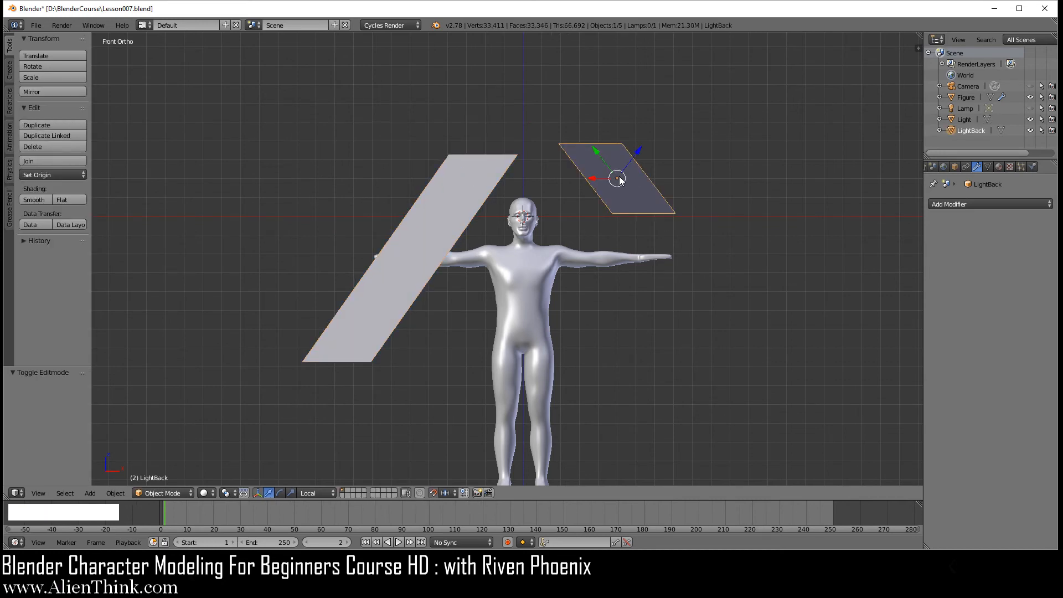
{"action": "key", "text": "Tab"}
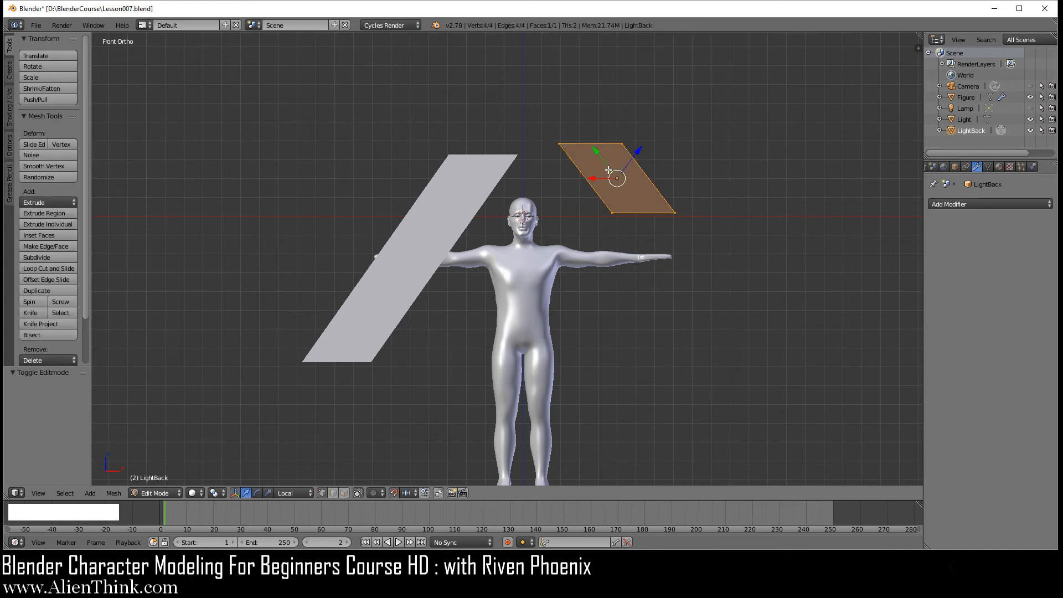
{"action": "key", "text": "s"}
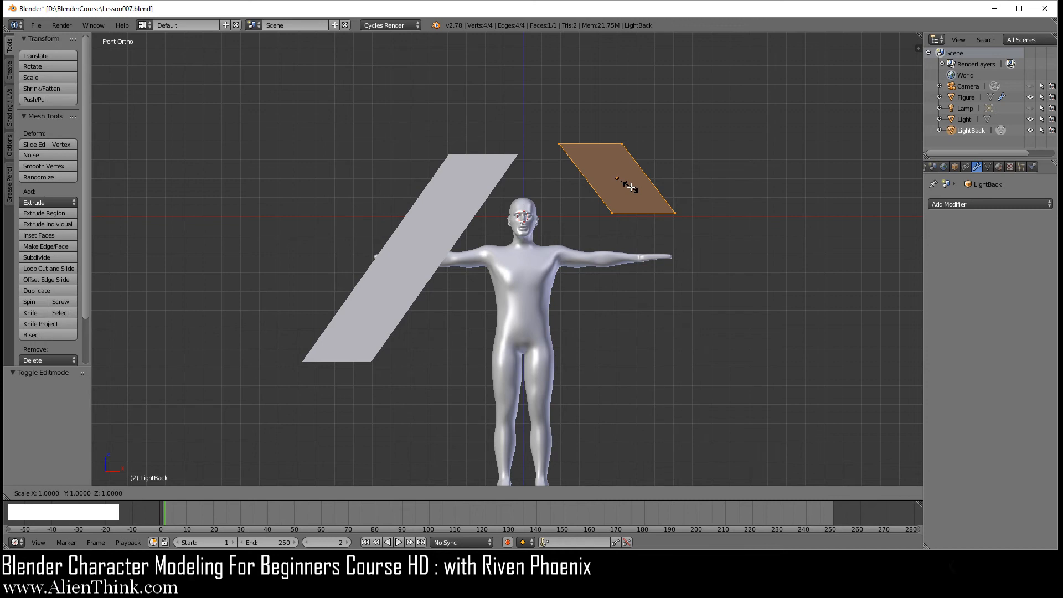
{"action": "key", "text": "y"}
{"action": "right_click", "coordinate": [634, 193]}
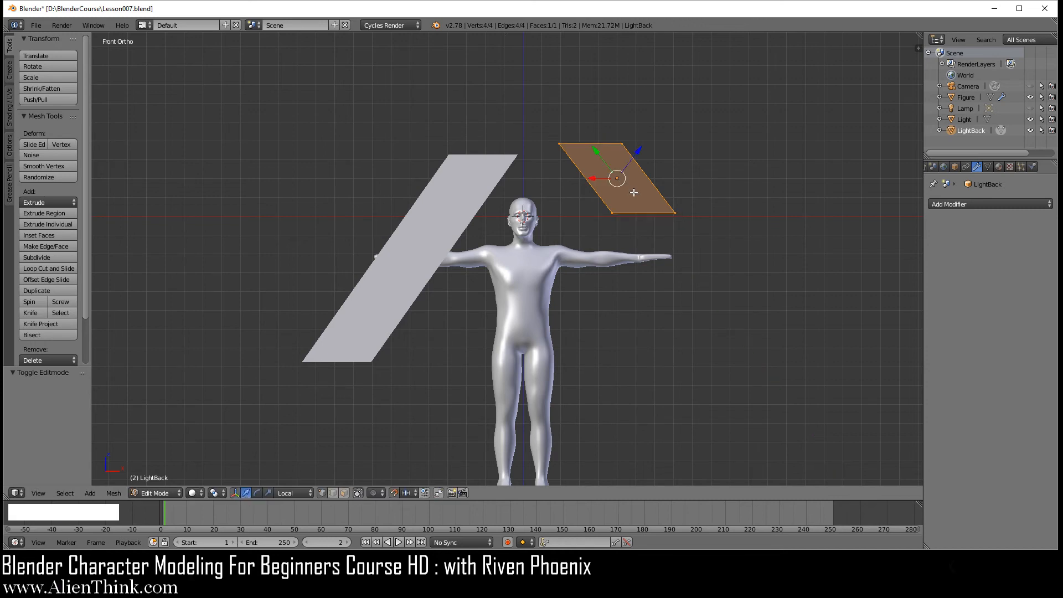
Scale the LightBack plane's mesh by 3.000 along its local Y axis and move it -6.000 along local Y.
{"action": "key", "text": "s"}
{"action": "key", "text": "y"}
{"action": "key", "text": "y"}
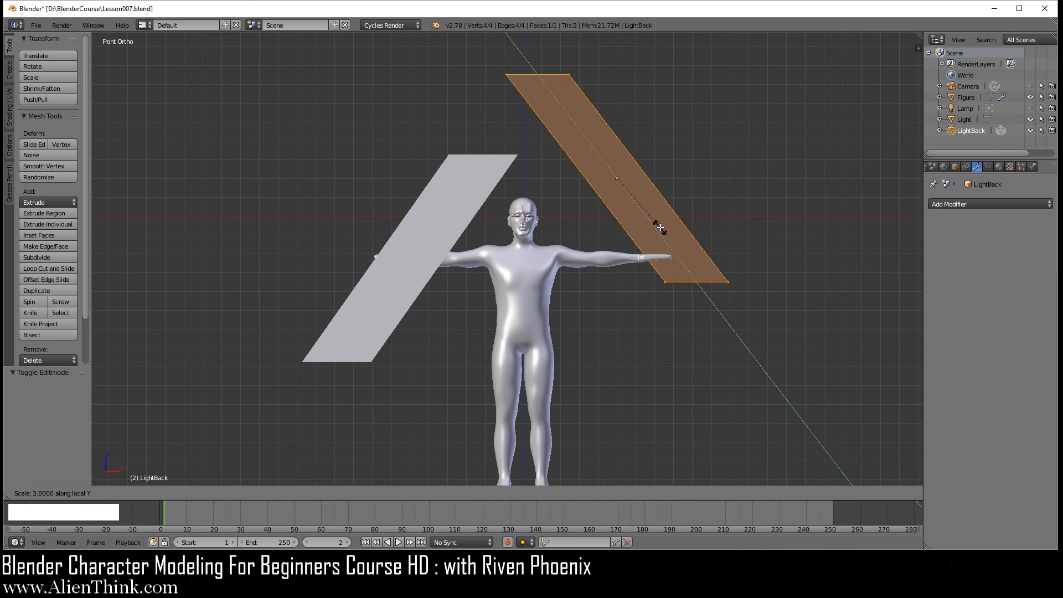
{"action": "left_click", "coordinate": [662, 227]}
{"action": "key", "text": "g"}
{"action": "key", "text": "y"}
{"action": "key", "text": "y"}
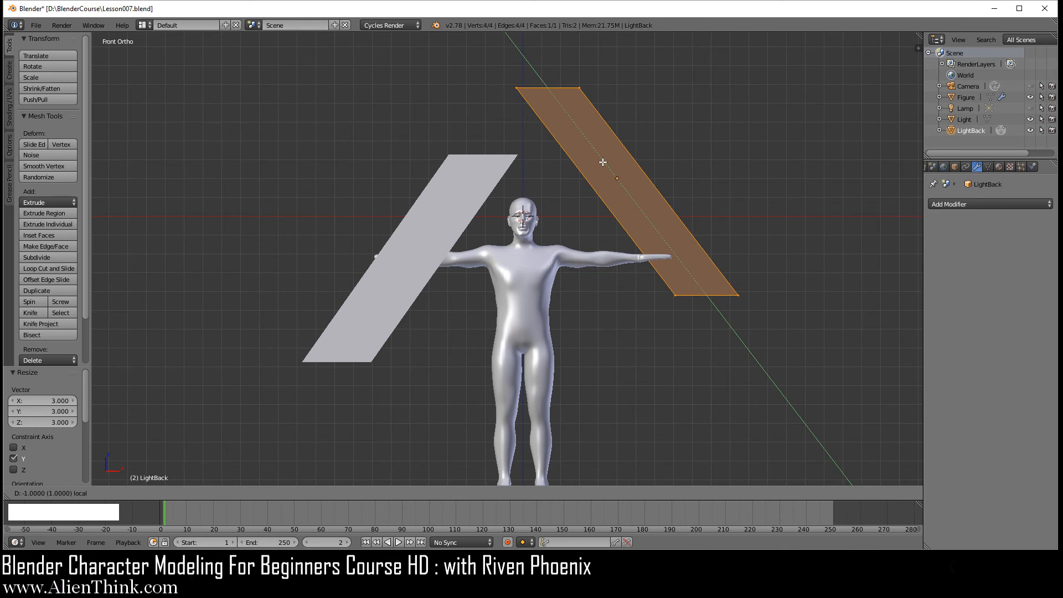
{"action": "left_click", "coordinate": [660, 231]}
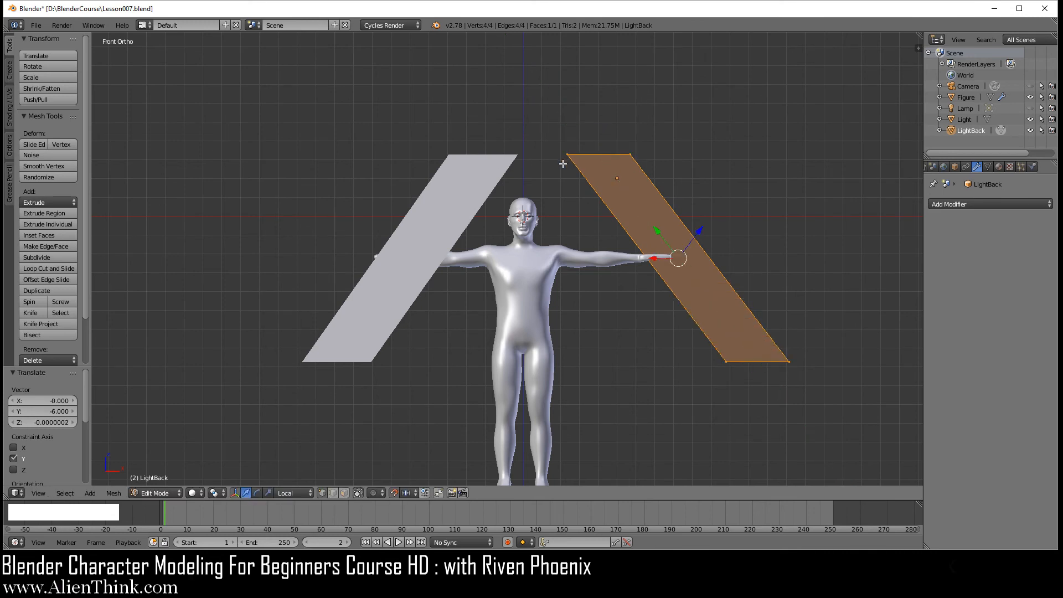
Switch the viewport to Rendered shading and examine the lighting on the figure's body, head and shoulders.
{"action": "left_click", "coordinate": [193, 492]}
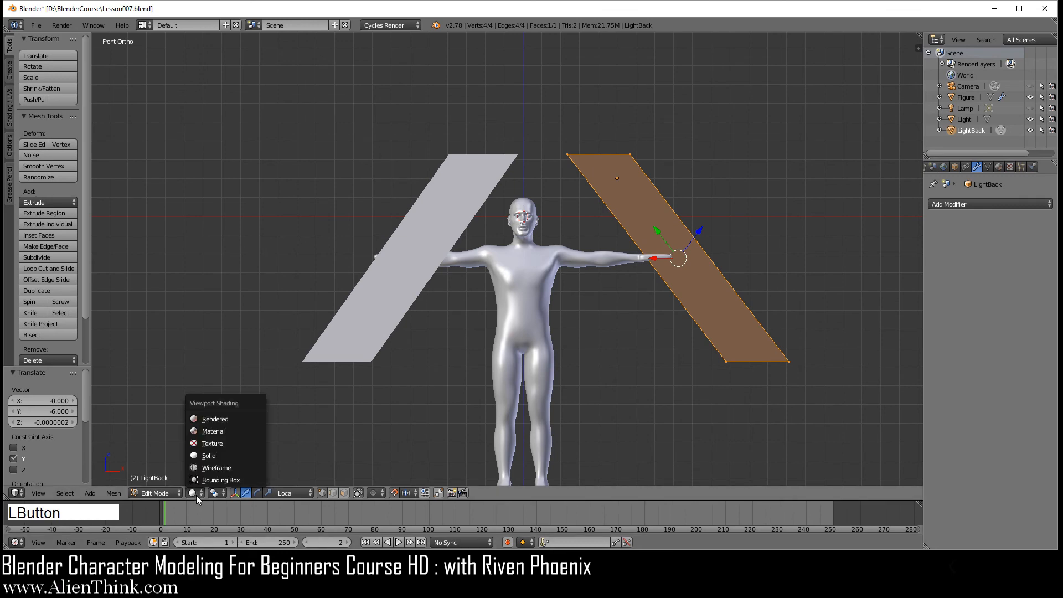
{"action": "left_click", "coordinate": [231, 421]}
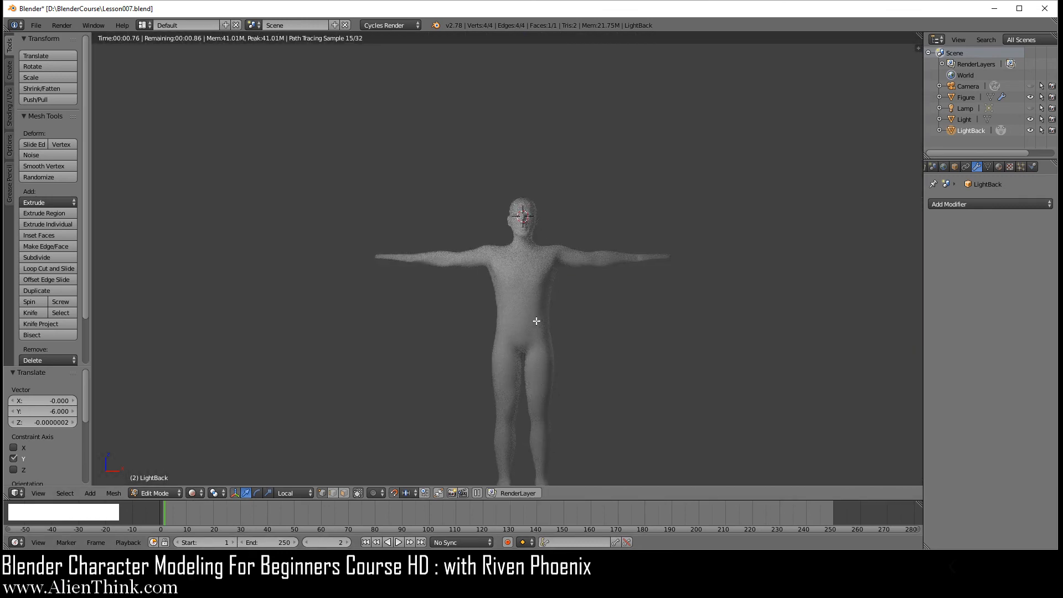
{"action": "middle_click_drag", "start_coordinate": [537, 319], "coordinate": [518, 256], "text": "shift"}
{"action": "scroll", "coordinate": [534, 316], "scroll_direction": "up", "scroll_amount": 2}
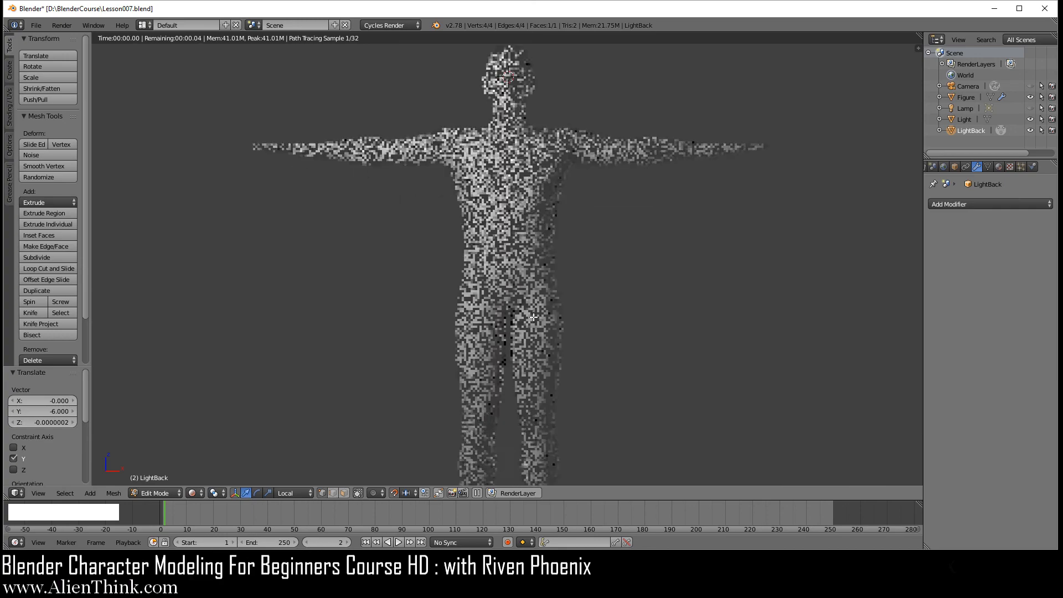
{"action": "middle_click_drag", "start_coordinate": [506, 422], "coordinate": [507, 327], "text": "shift"}
{"action": "middle_click_drag", "start_coordinate": [503, 167], "coordinate": [506, 316], "text": "shift"}
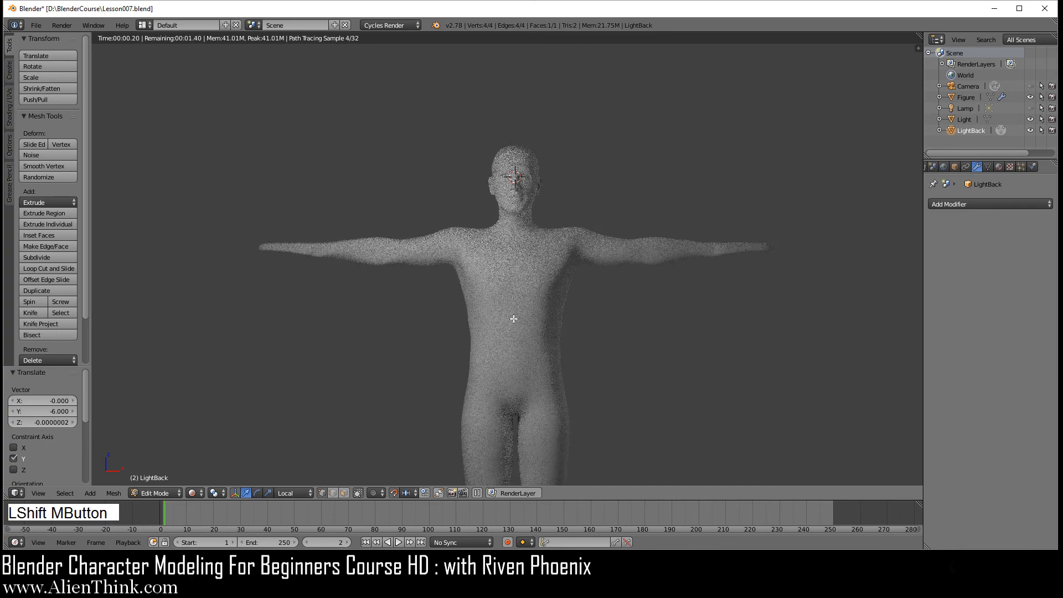
{"action": "scroll", "coordinate": [506, 316], "scroll_direction": "up", "scroll_amount": 4}
{"action": "middle_click_drag", "start_coordinate": [521, 203], "coordinate": [506, 282], "text": "shift"}
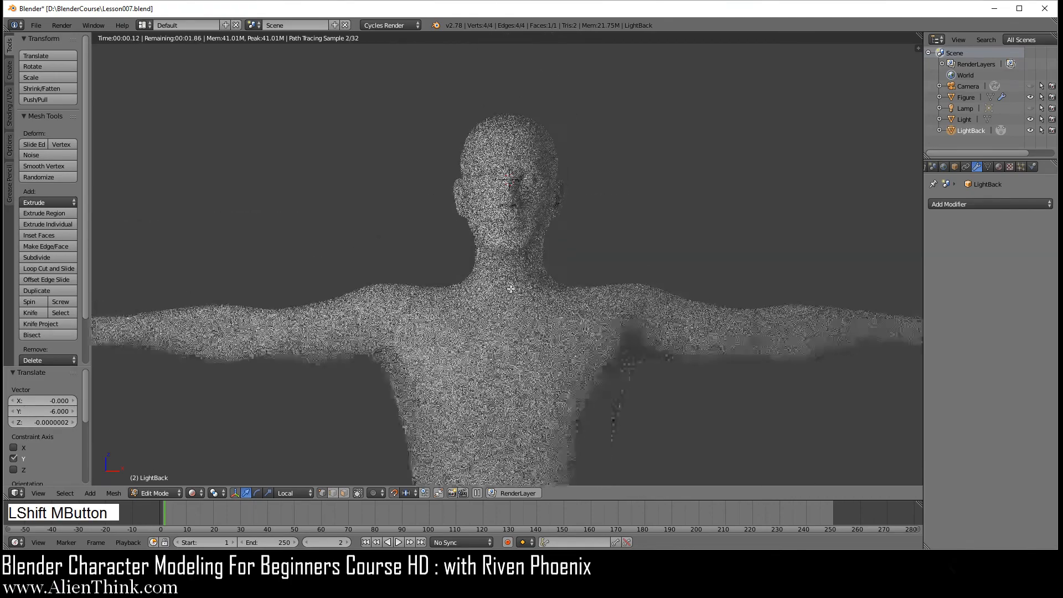
{"action": "scroll", "coordinate": [507, 281], "scroll_direction": "up", "scroll_amount": 3}
Select the Light plane, check its emission material settings and review the rendered lighting over the whole figure.
{"action": "left_click", "coordinate": [963, 119]}
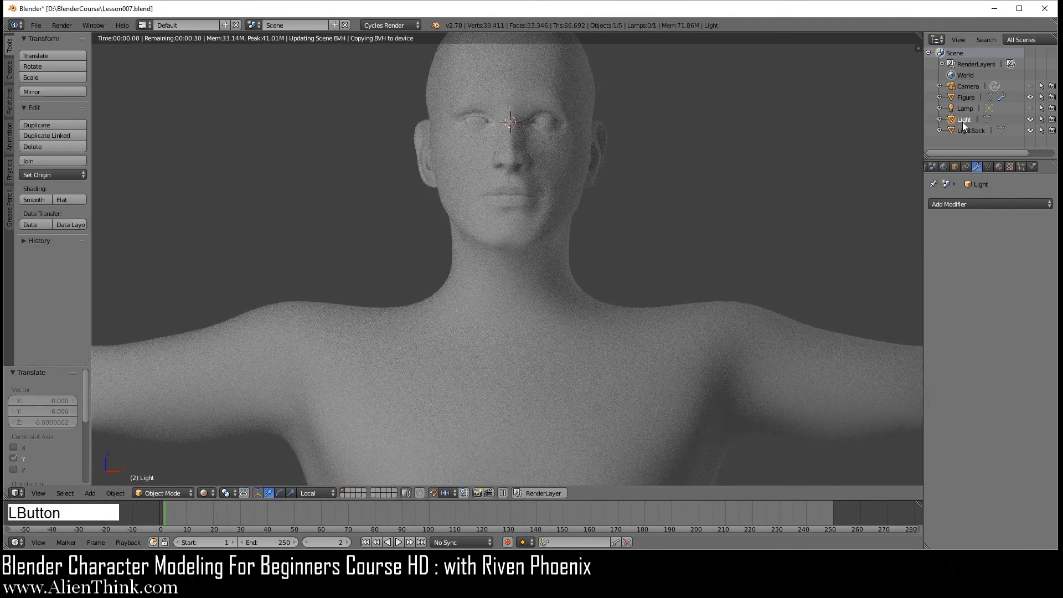
{"action": "left_click", "coordinate": [1000, 166]}
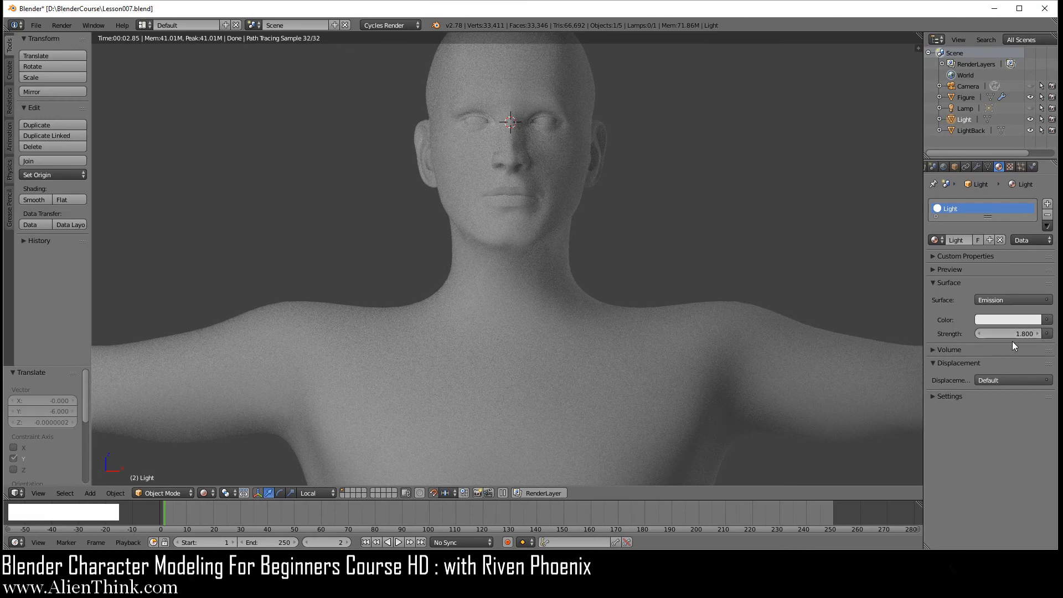
{"action": "scroll", "coordinate": [597, 271], "scroll_direction": "down", "scroll_amount": 2}
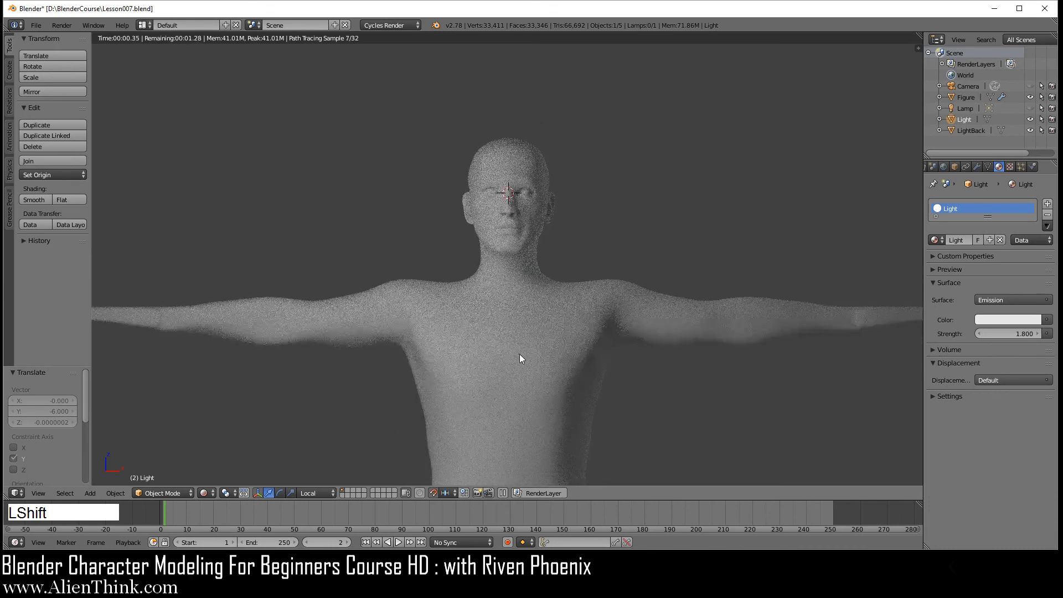
{"action": "middle_click_drag", "start_coordinate": [520, 354], "coordinate": [516, 212], "text": "shift"}
{"action": "scroll", "coordinate": [550, 278], "scroll_direction": "down", "scroll_amount": 3}
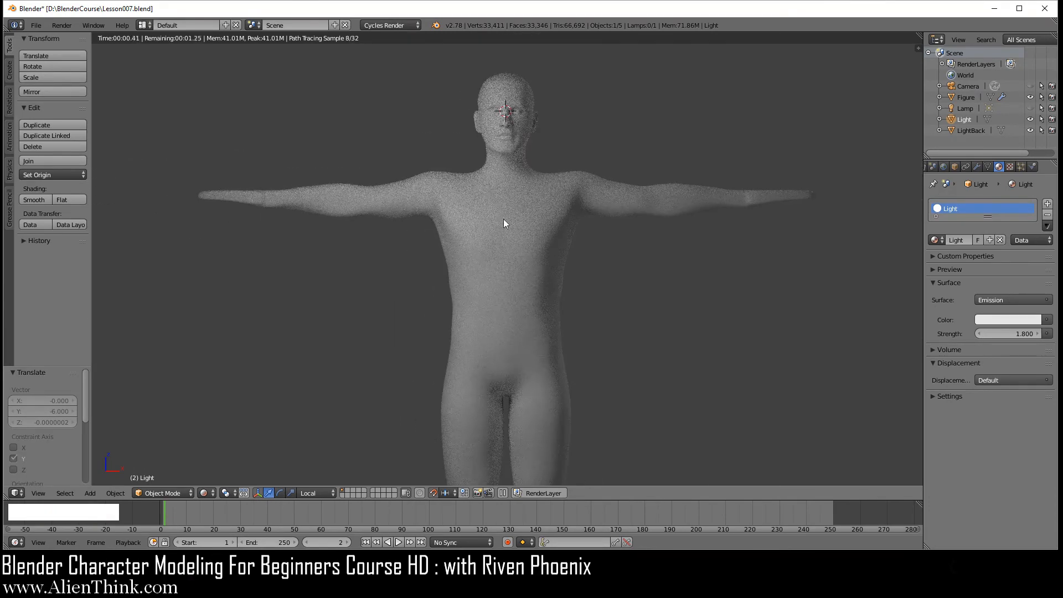
{"action": "scroll", "coordinate": [515, 282], "scroll_direction": "down", "scroll_amount": 1}
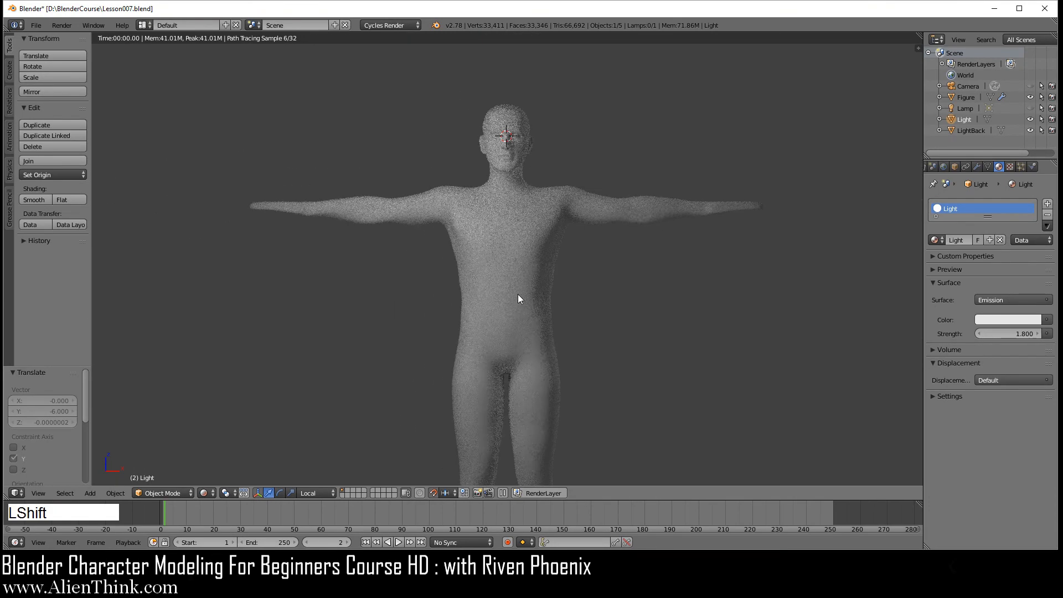
{"action": "middle_click_drag", "start_coordinate": [518, 294], "coordinate": [509, 238], "text": "shift"}
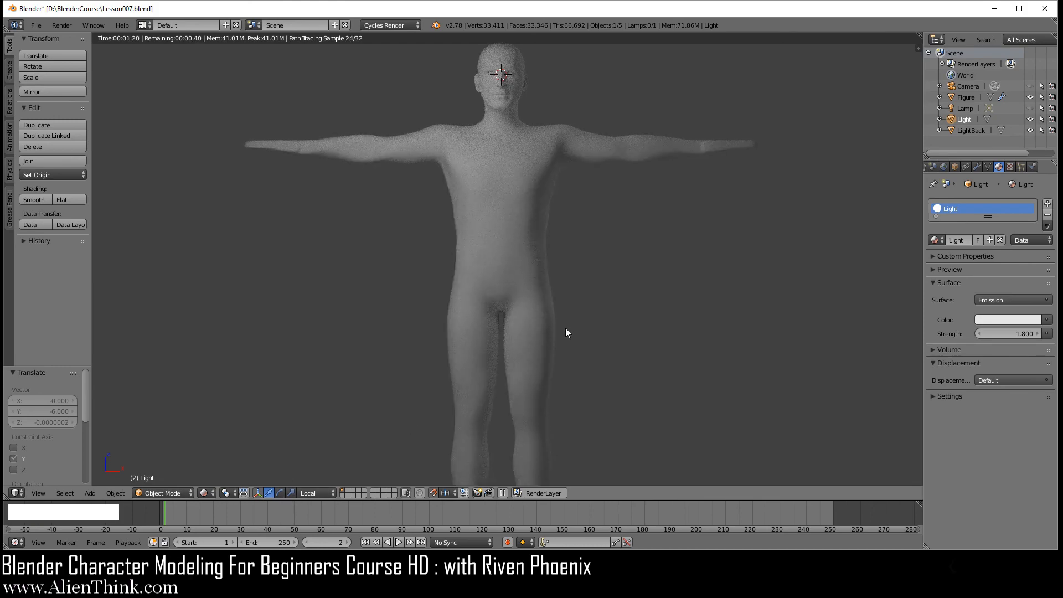
{"action": "scroll", "coordinate": [533, 330], "scroll_direction": "down", "scroll_amount": 1}
{"action": "middle_click_drag", "start_coordinate": [533, 330], "coordinate": [520, 284], "text": "shift"}
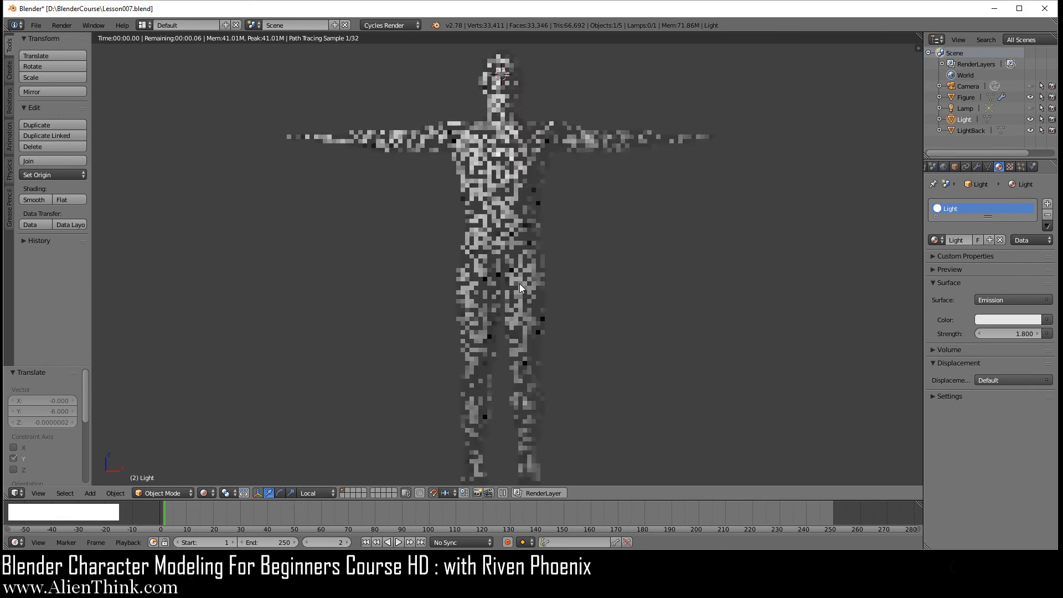
Return the viewport to Solid shading and hide the LightBack and Light planes.
{"action": "left_click", "coordinate": [226, 491]}
{"action": "left_click", "coordinate": [225, 458]}
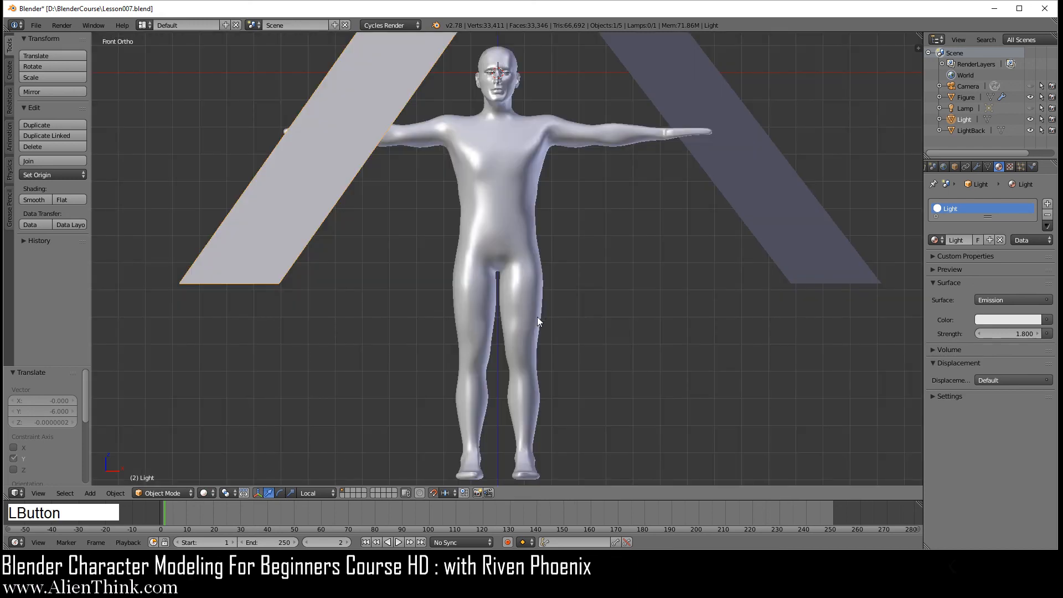
{"action": "left_click", "coordinate": [1030, 130]}
{"action": "left_click", "coordinate": [1030, 119]}
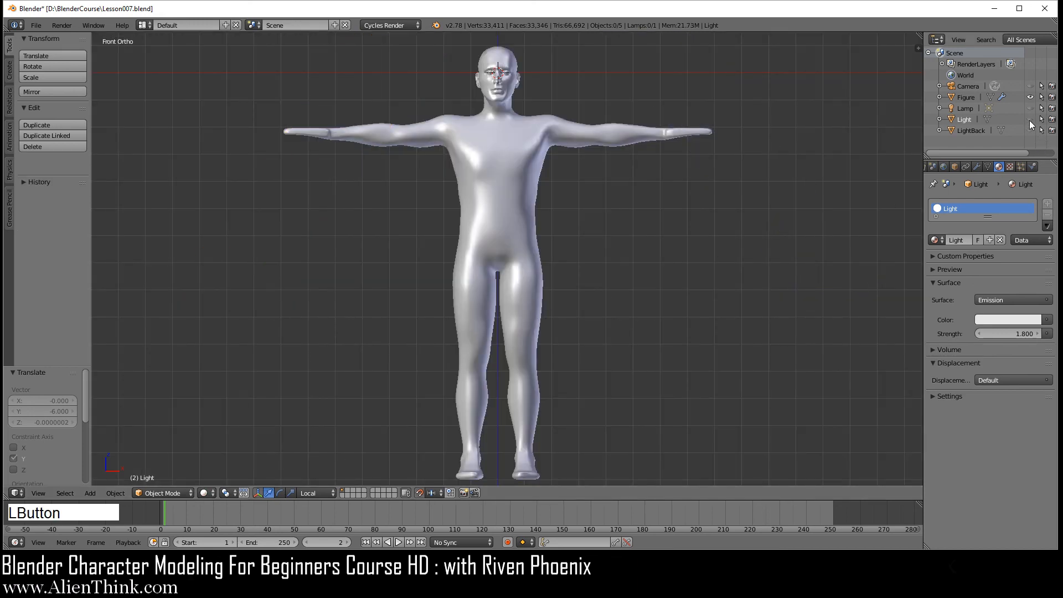
Select the Figure object and frame the whole body in the front view.
{"action": "left_click", "coordinate": [970, 99]}
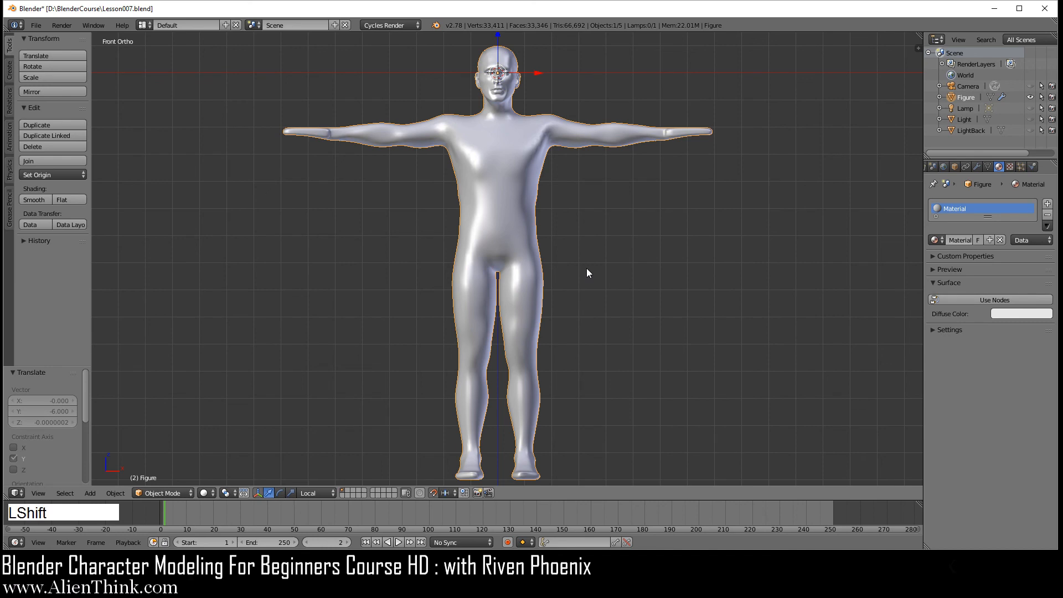
{"action": "key", "text": "shift+c"}
{"action": "scroll", "coordinate": [570, 235], "scroll_direction": "up", "scroll_amount": 2}
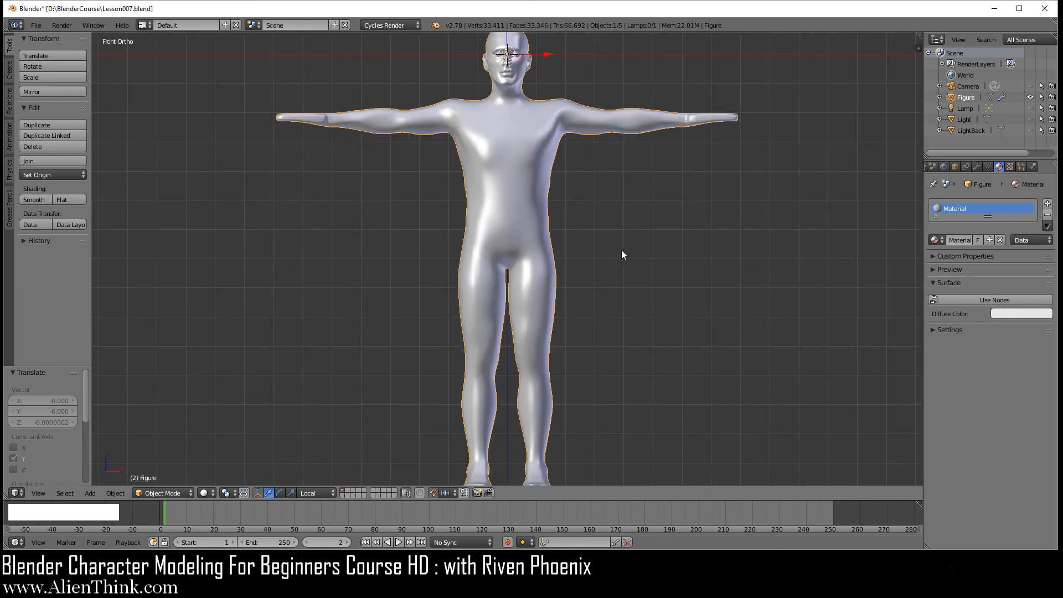
{"action": "middle_click_drag", "start_coordinate": [632, 237], "coordinate": [634, 242], "text": "ctrl"}
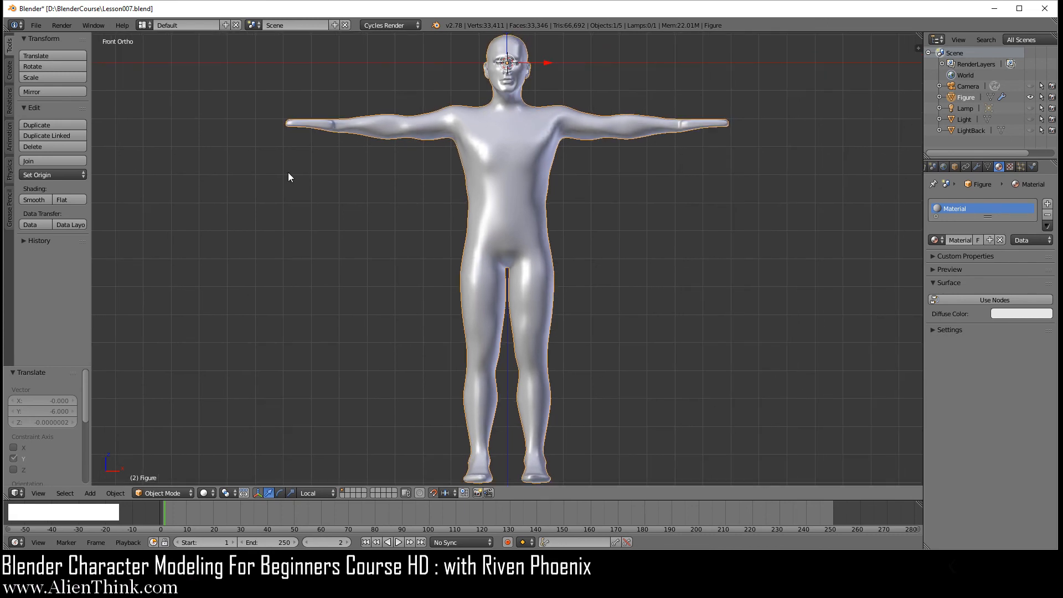
Save the scene as Lesson007.blend in the BlenderCourse folder, overwriting the existing file.
{"action": "left_click", "coordinate": [36, 25]}
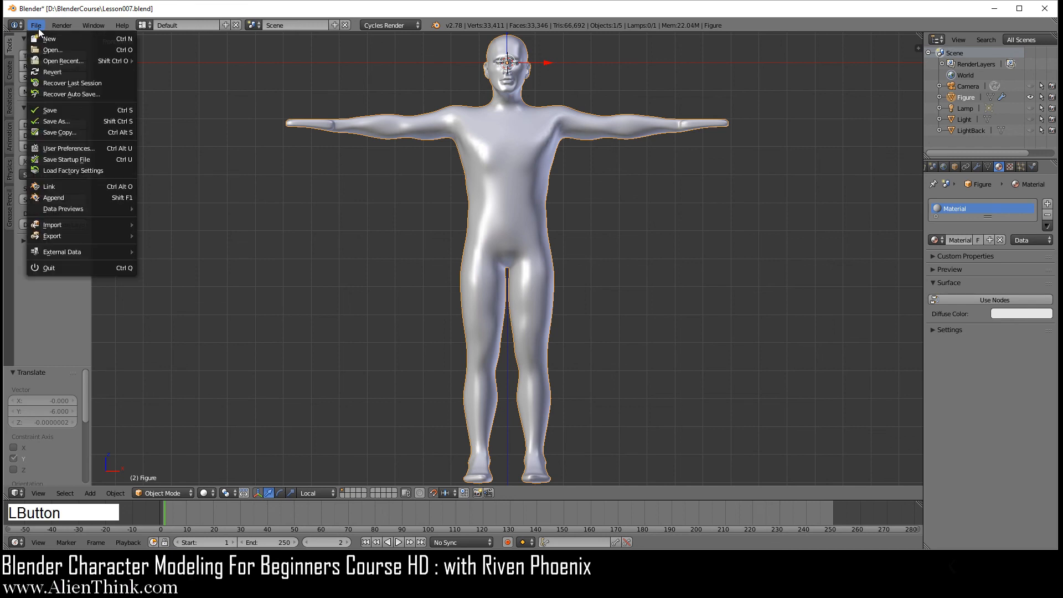
{"action": "left_click", "coordinate": [73, 121]}
{"action": "left_click", "coordinate": [193, 158]}
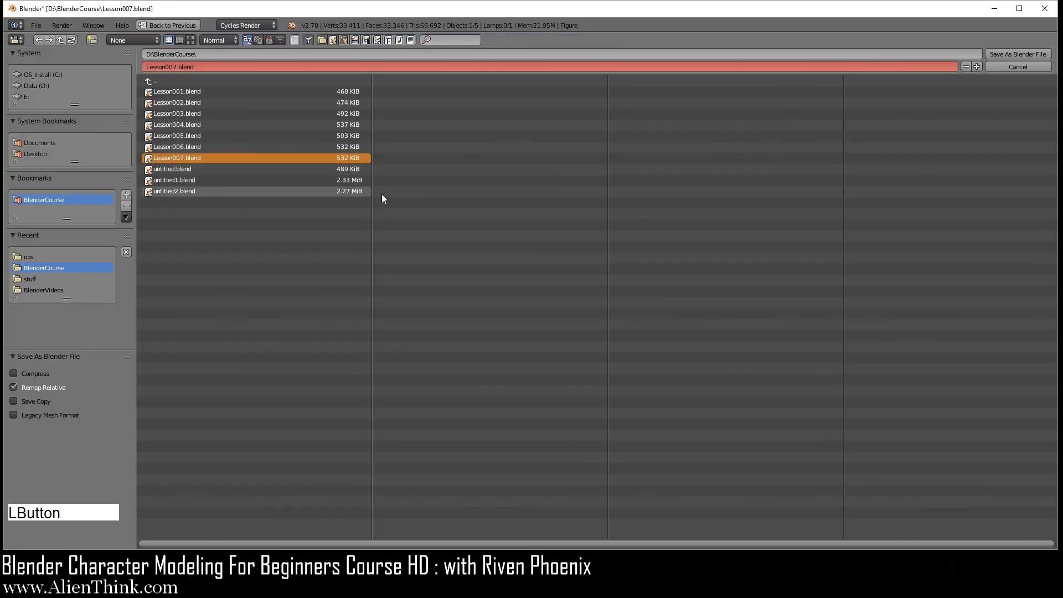
{"action": "left_click", "coordinate": [1004, 53]}
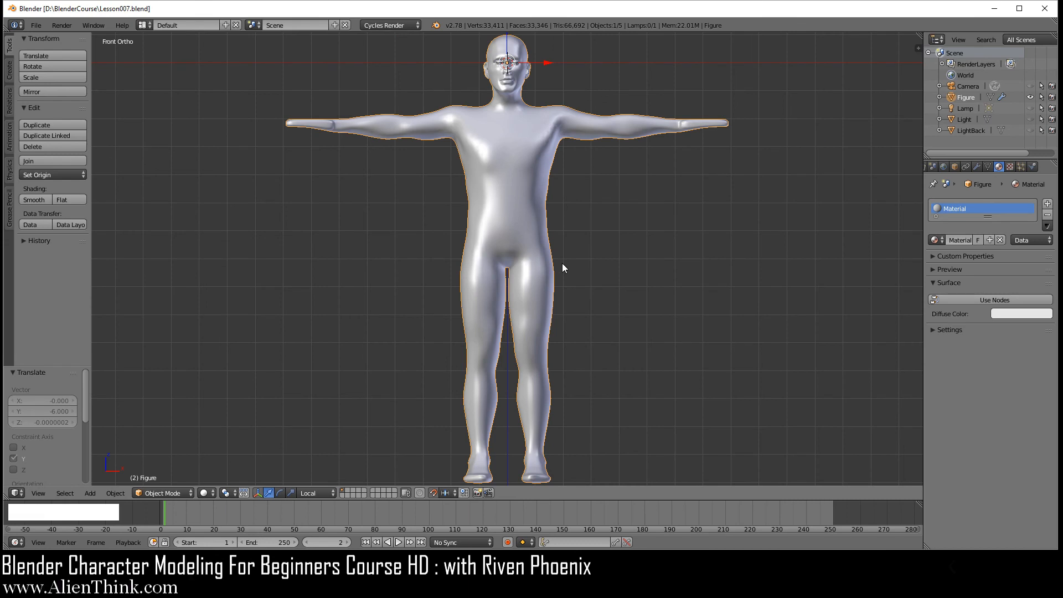